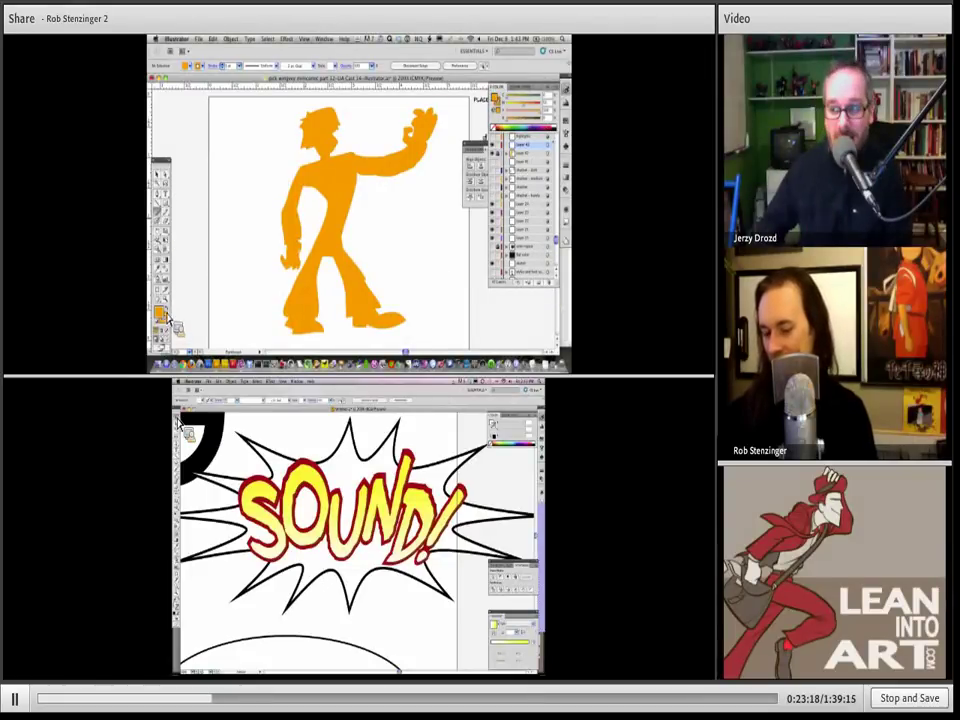
Step: Switch the fill colour from orange to a dark colour
click(183, 90)
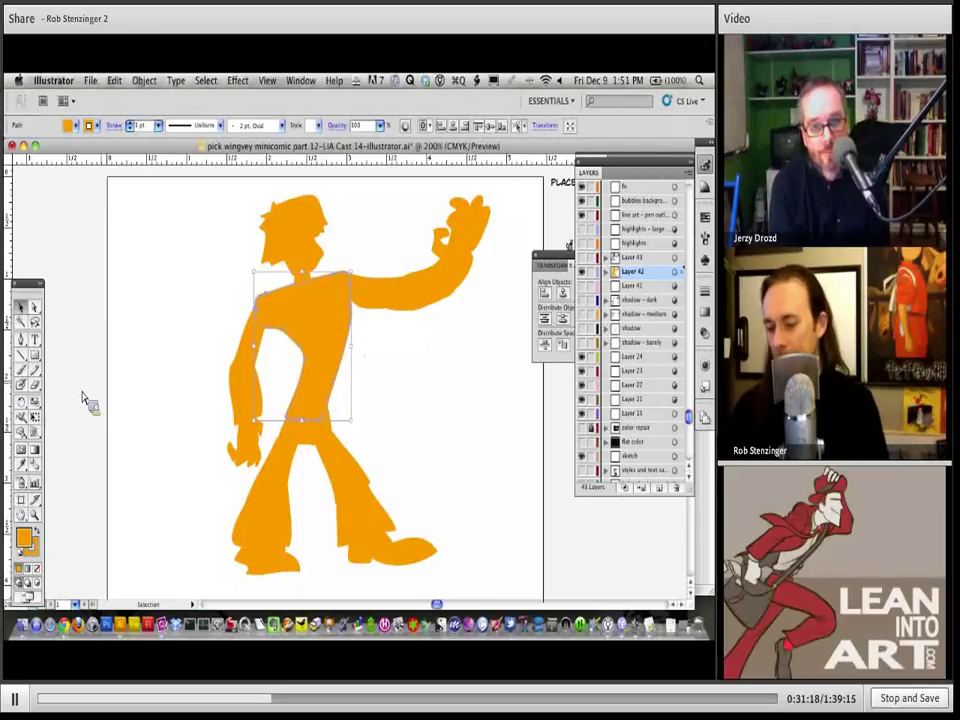
Step: Set the Paintbrush to fill new strokes, with Fidelity 4 pixels and Smoothness 0%
click(20, 369)
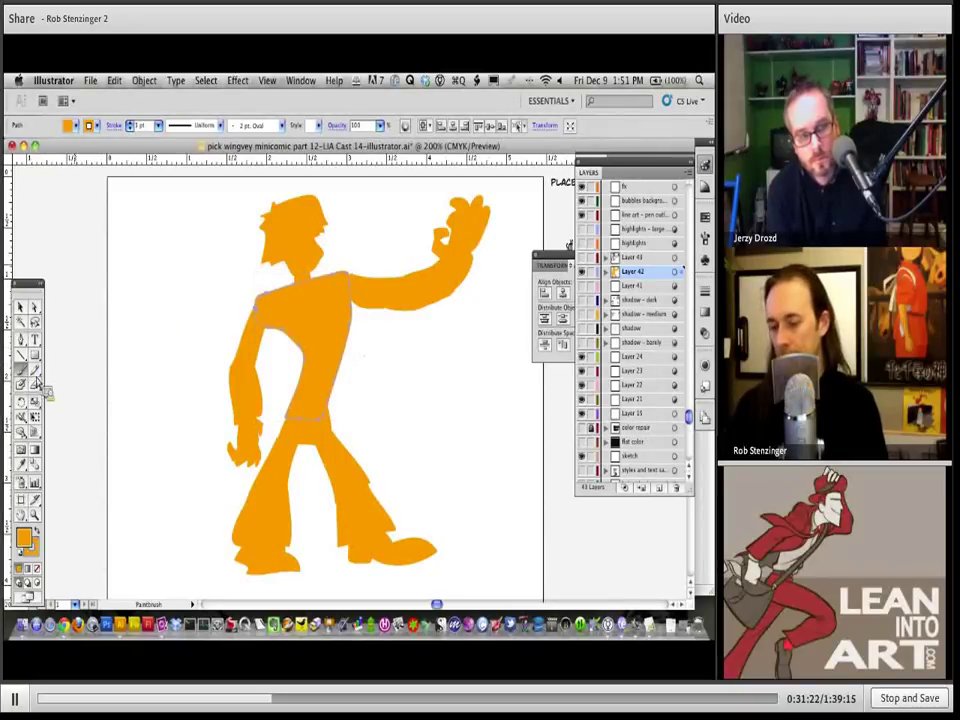
click(67, 125)
click(82, 144)
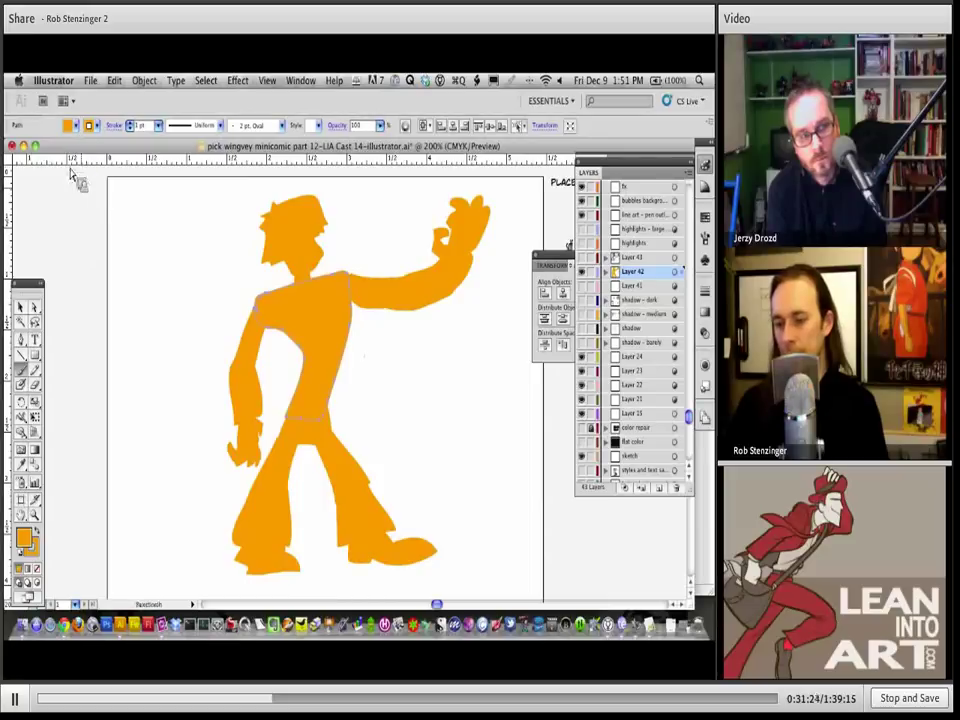
double_click(22, 370)
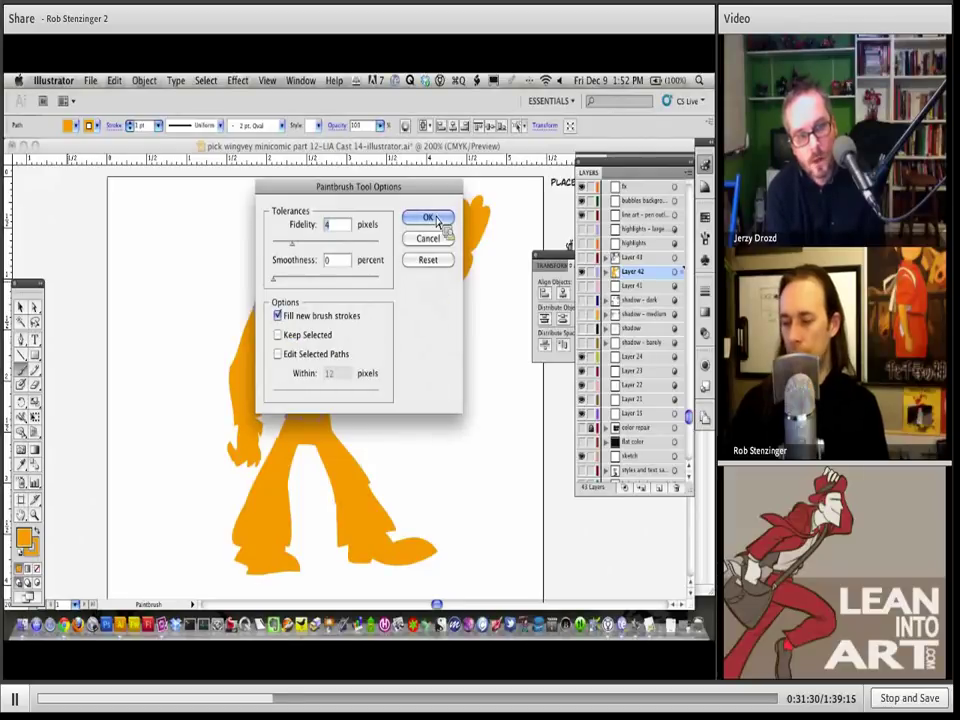
click(441, 226)
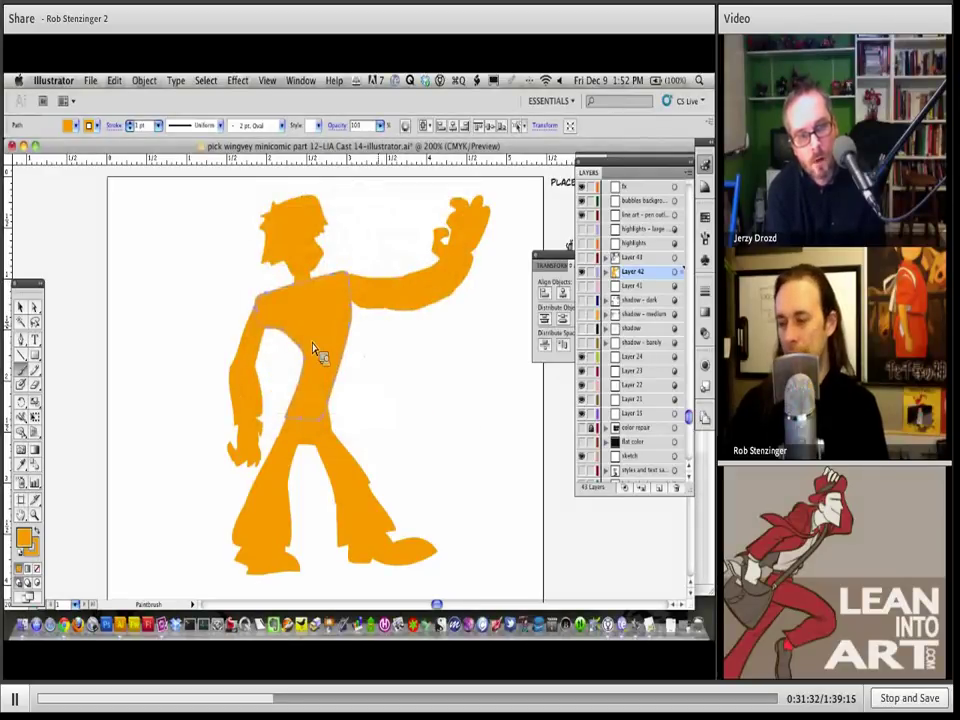
Step: Undo a stray orange blob, then paint the small figure's body, head, back and hanging arm
drag(176, 293, 192, 298)
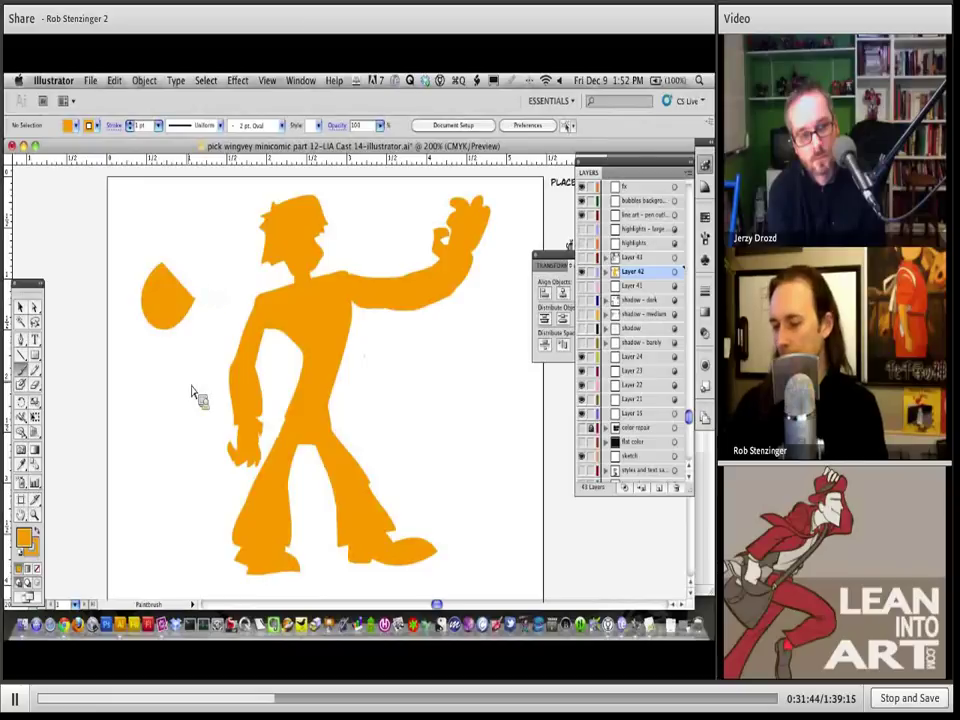
key(v)
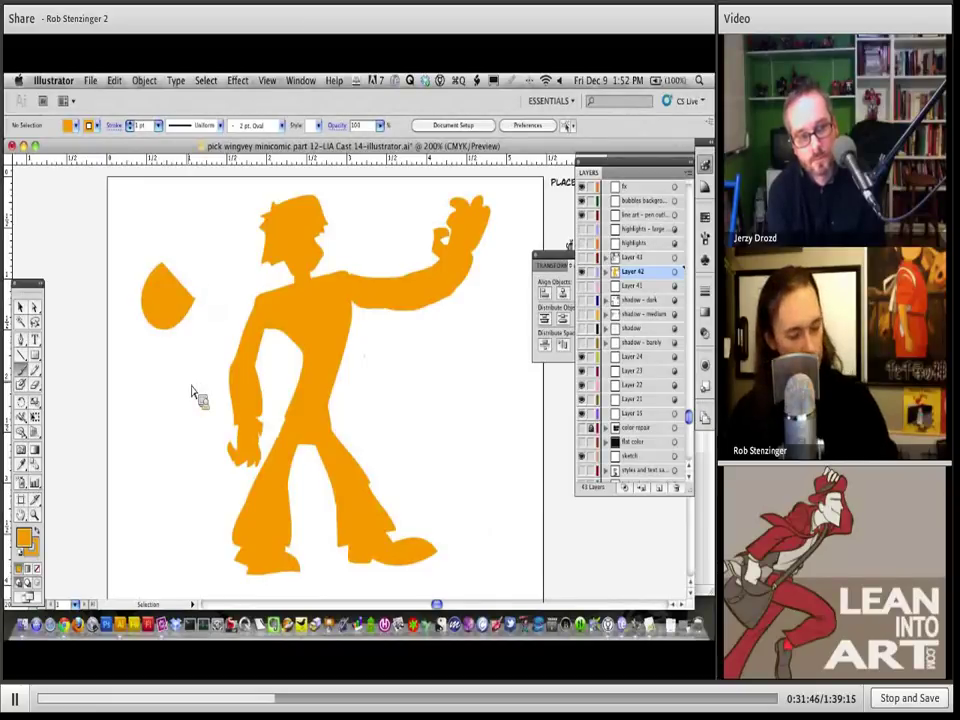
key(ctrl+z)
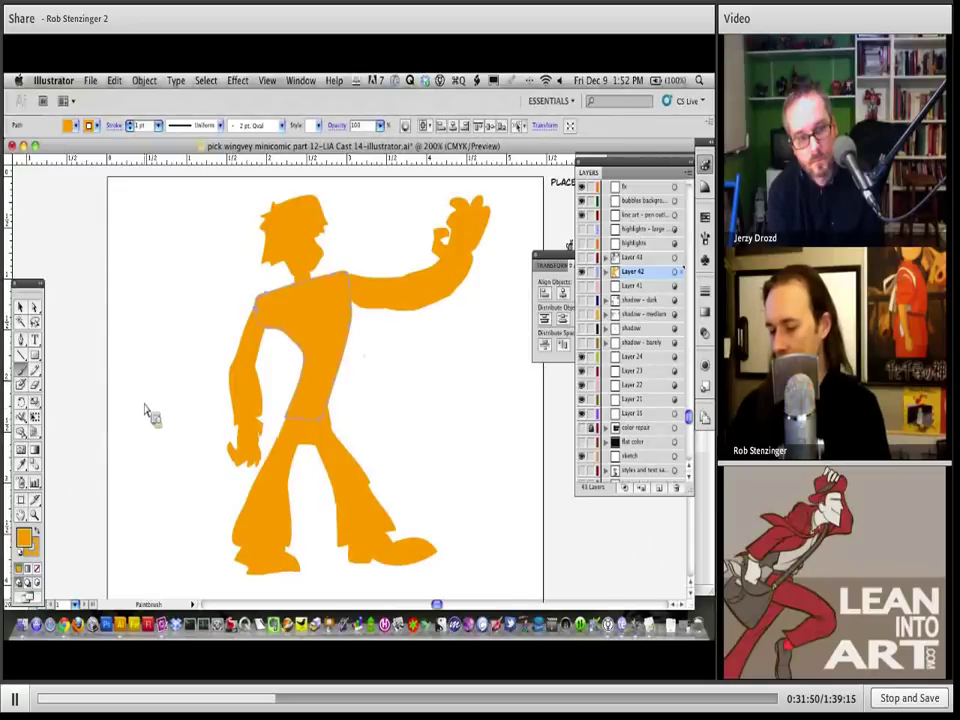
mouse_move(143, 381)
mouse_down()
mouse_move(132, 438)
mouse_move(170, 410)
mouse_move(165, 380)
mouse_move(186, 367)
mouse_move(197, 404)
mouse_move(182, 428)
mouse_move(126, 426)
mouse_up()
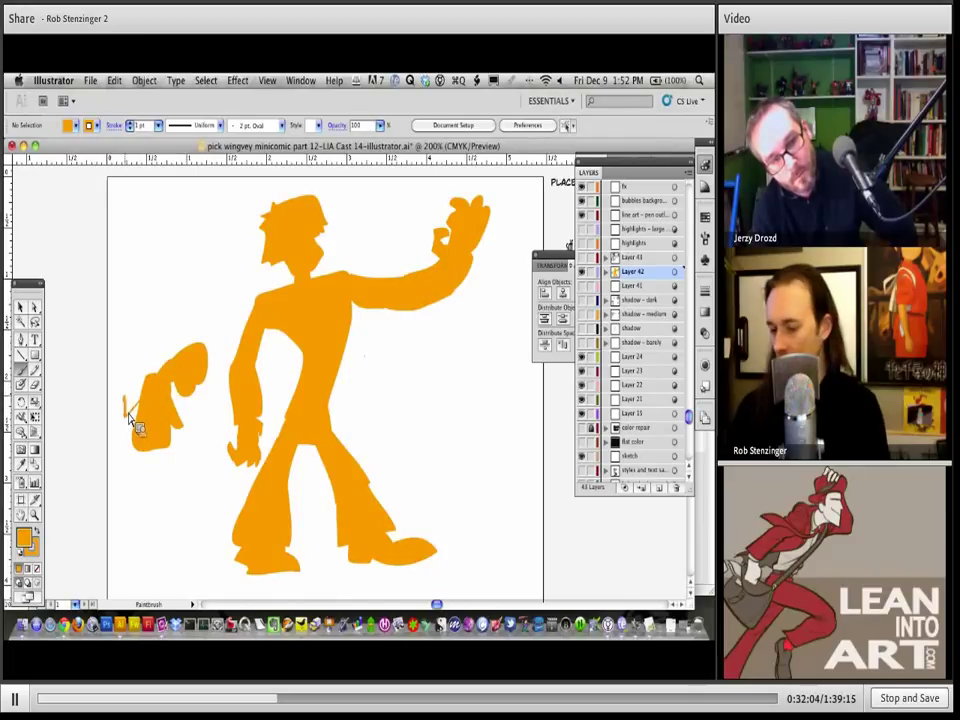
mouse_move(129, 411)
mouse_down()
mouse_move(179, 397)
mouse_move(185, 437)
mouse_up()
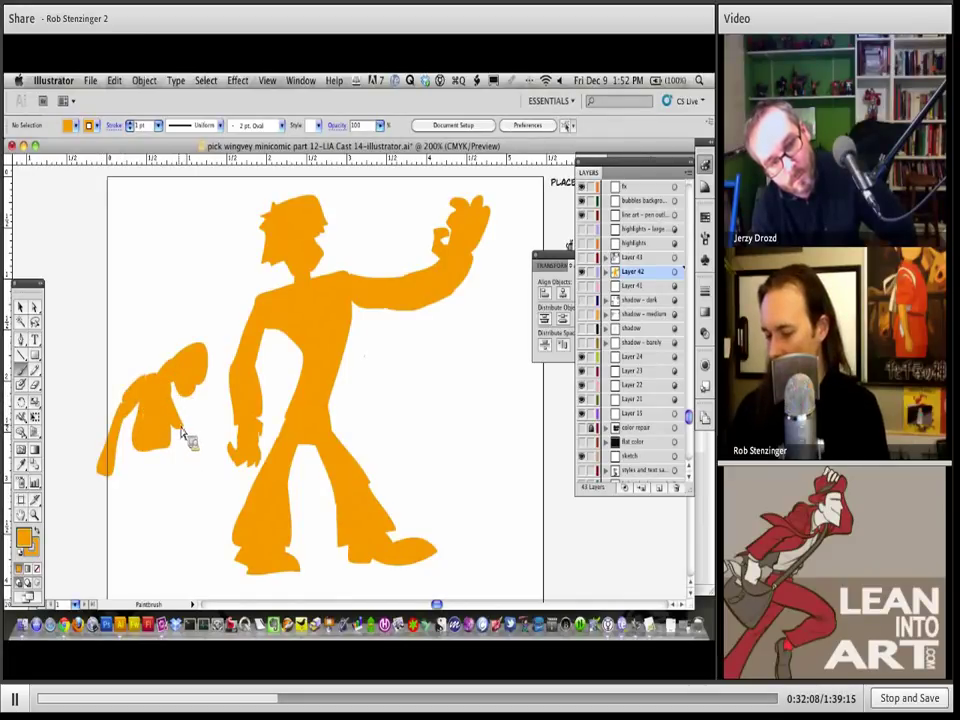
drag(185, 437, 193, 476)
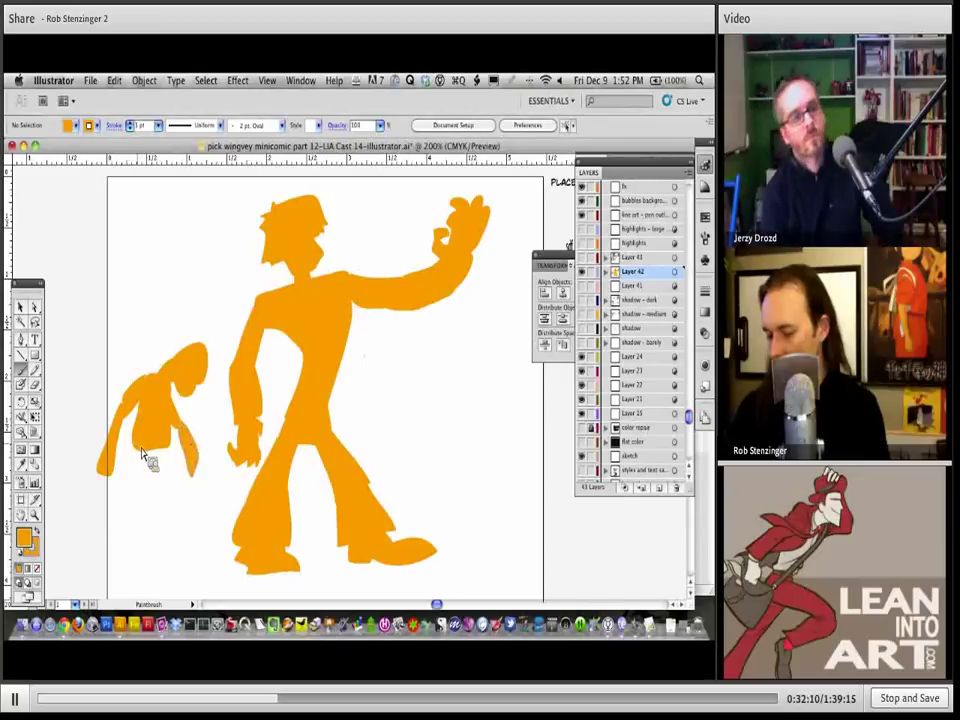
Step: Paint the small figure's legs and foot, lengthen its arm and add fingers
mouse_move(174, 452)
mouse_down()
mouse_move(170, 508)
mouse_move(168, 465)
mouse_up()
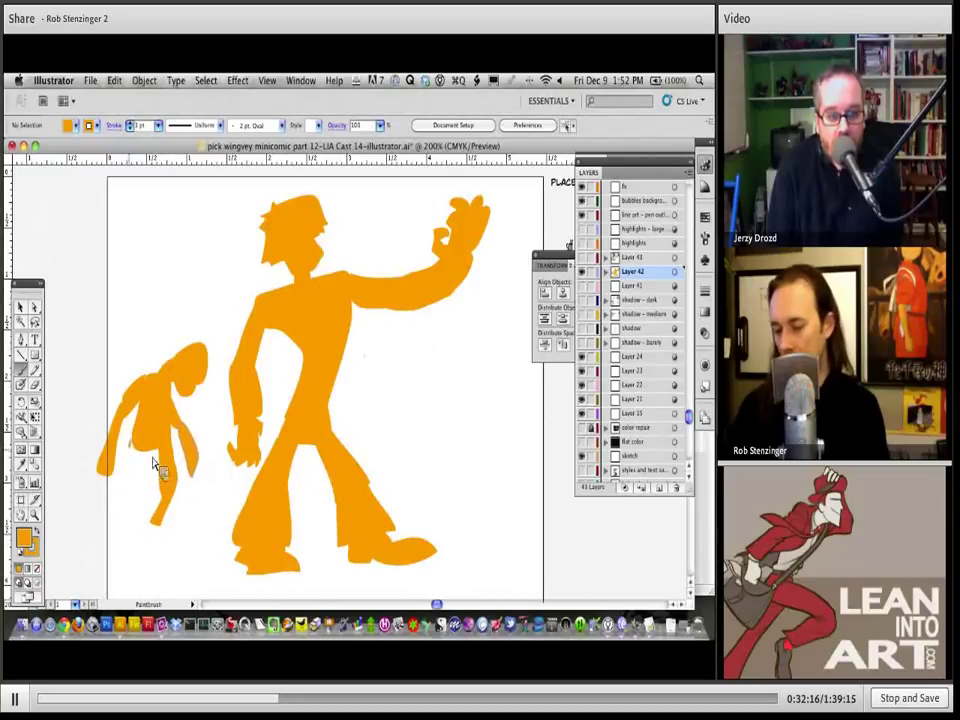
drag(153, 462, 172, 440)
drag(110, 532, 143, 487)
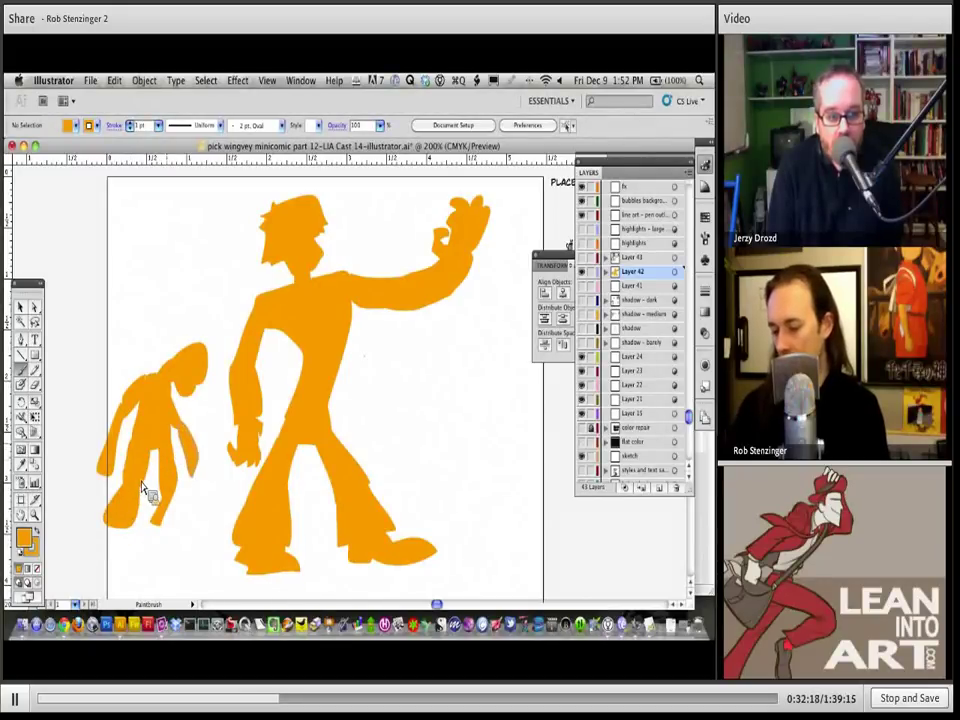
mouse_move(141, 238)
mouse_down()
mouse_move(156, 262)
mouse_move(155, 230)
mouse_up()
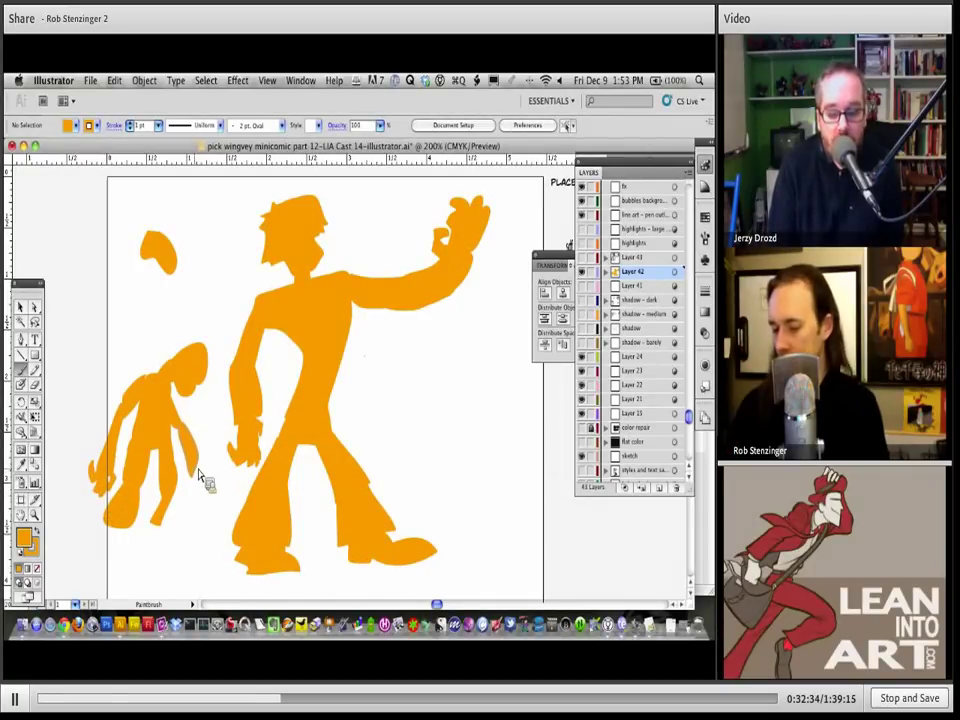
drag(190, 440, 200, 485)
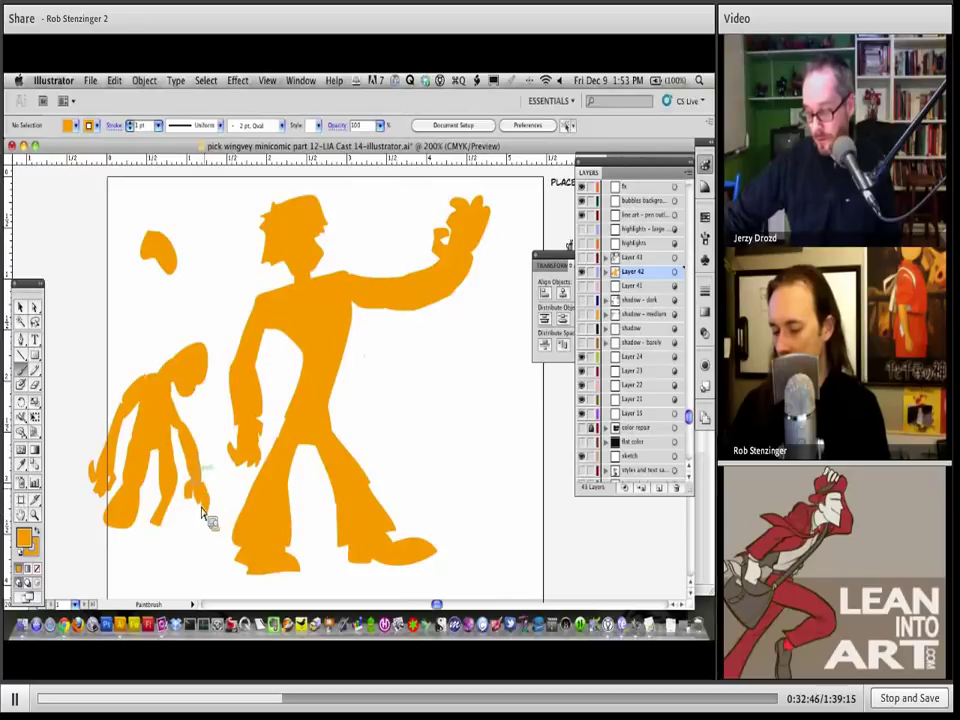
key(v)
key(b)
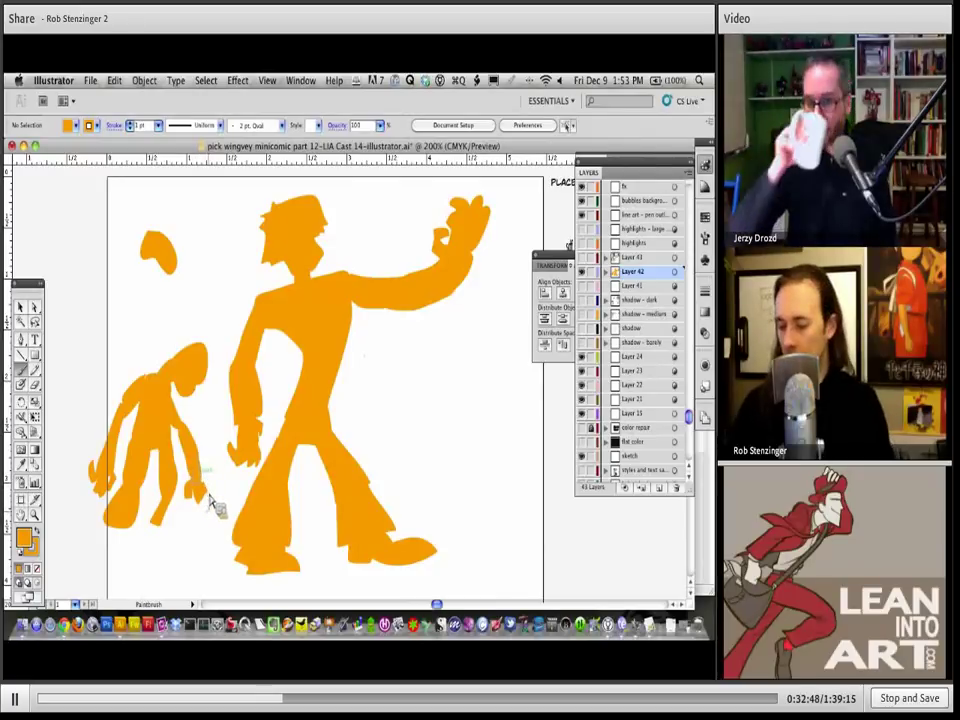
drag(208, 505, 194, 528)
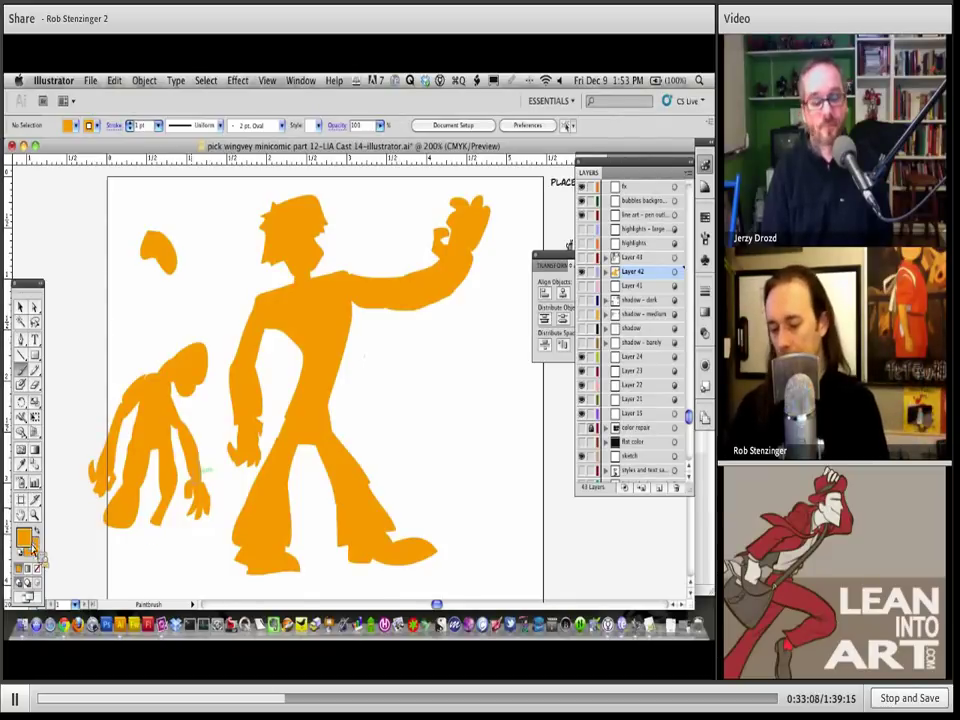
Step: Pick new fill and stroke swatch colours and hide the orange silhouette layer
click(76, 125)
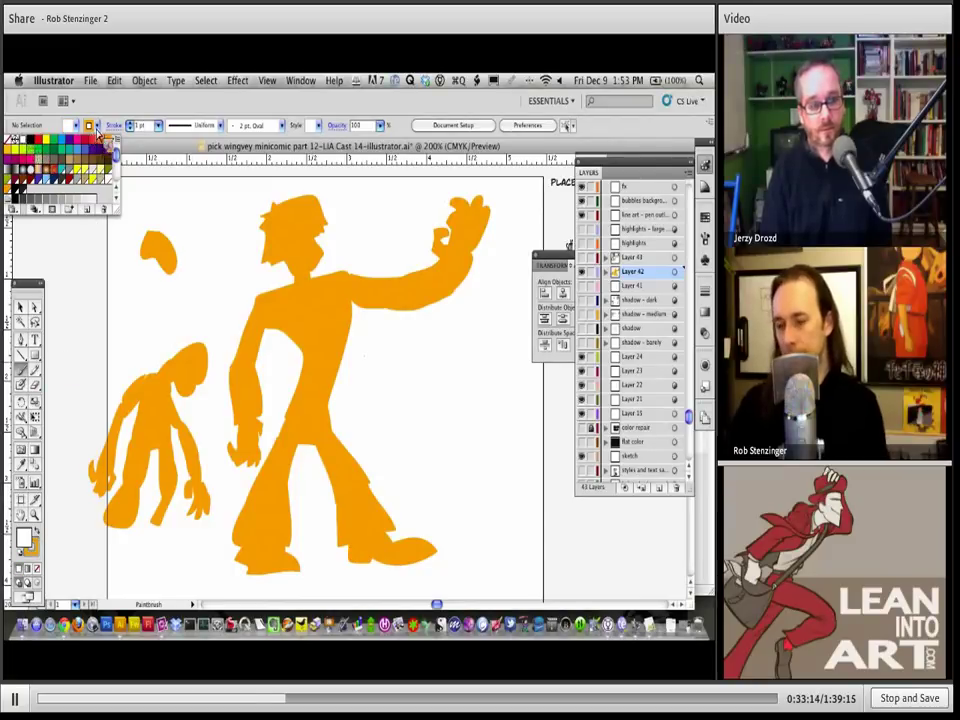
click(97, 127)
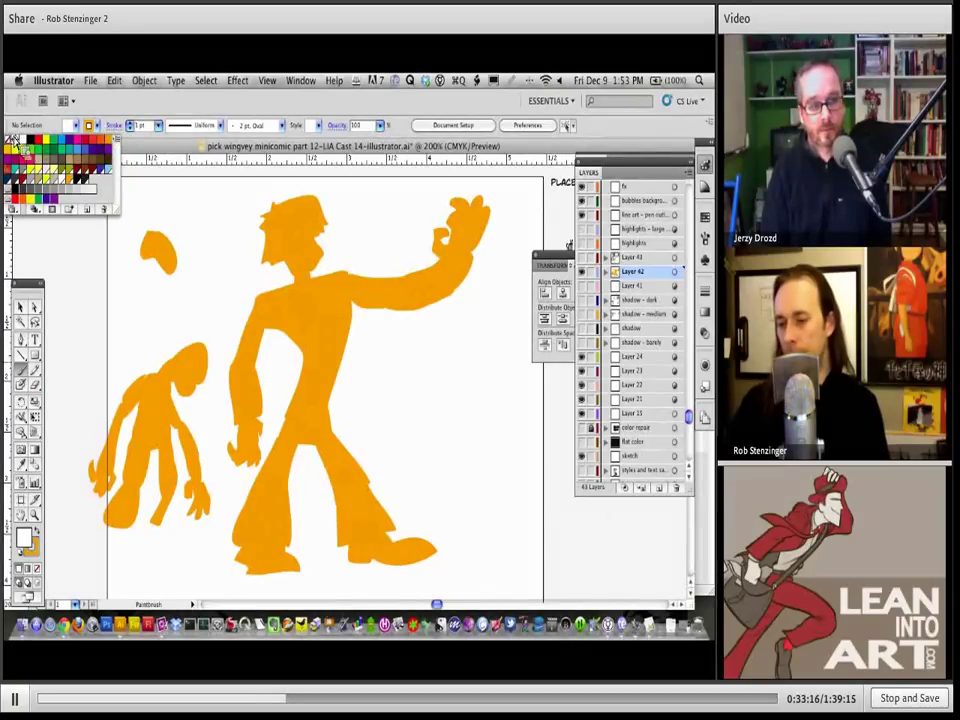
click(90, 218)
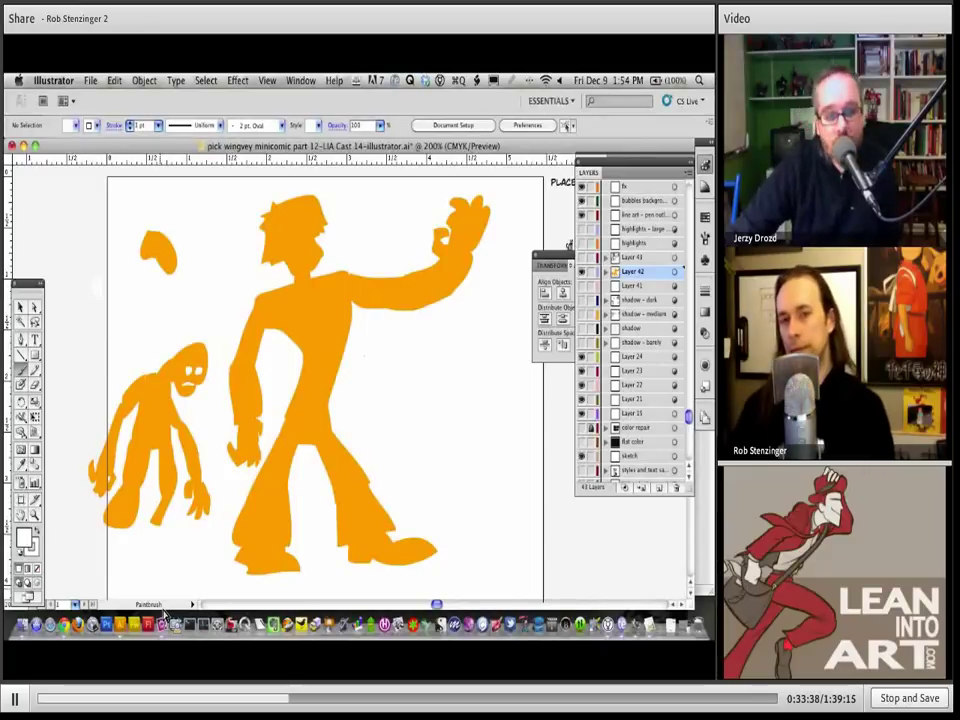
click(584, 280)
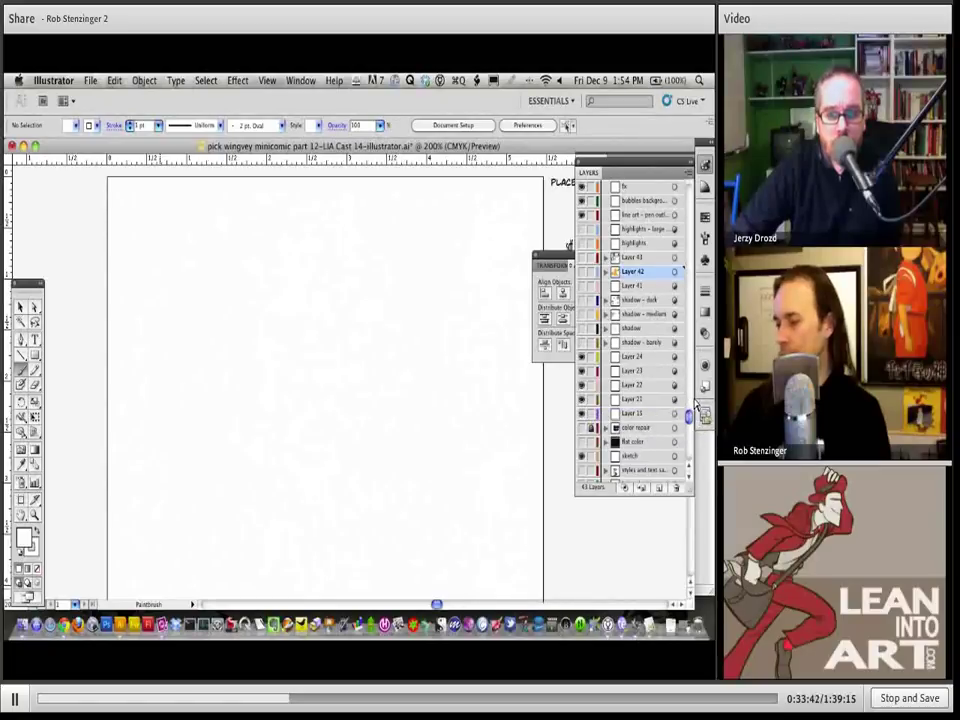
drag(688, 416, 688, 190)
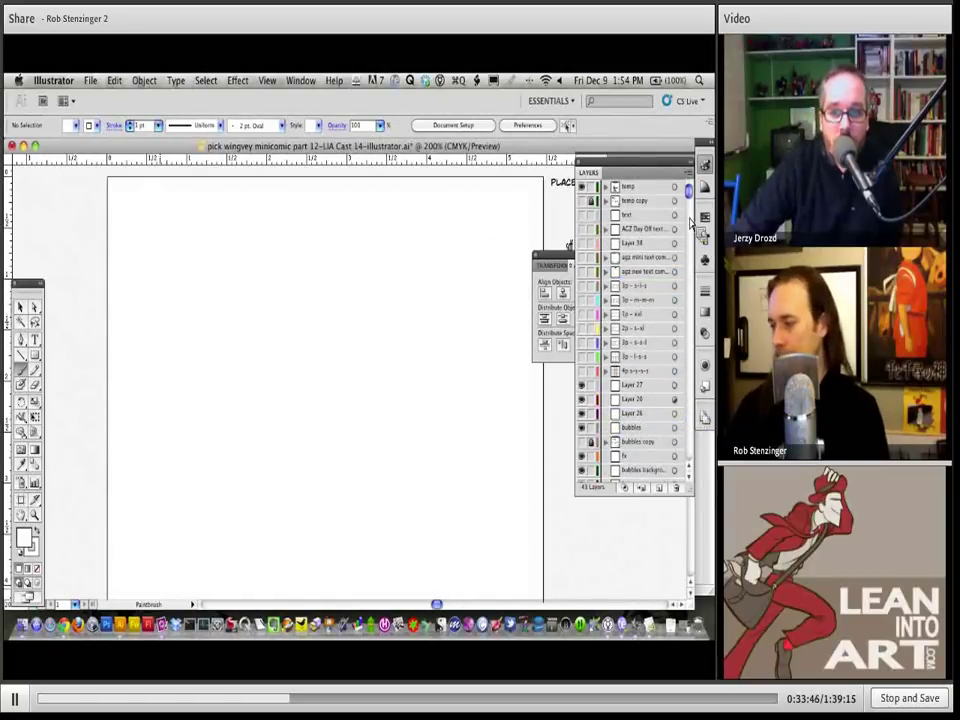
Step: Scroll through the Layers panel to reach the line art layers of the comic panels
drag(690, 222, 687, 268)
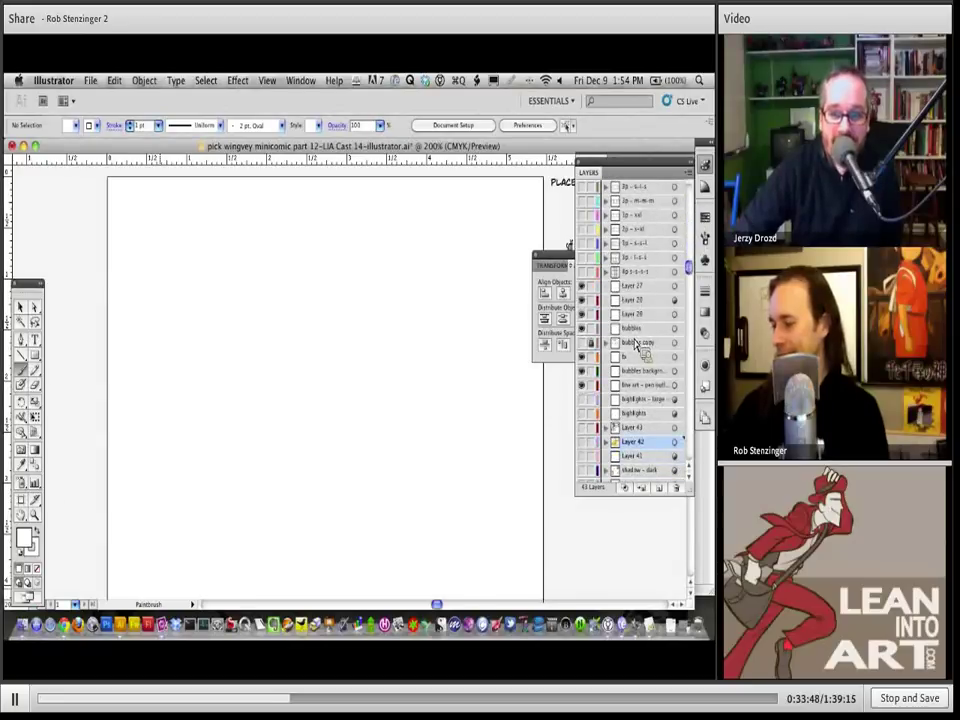
drag(636, 343, 653, 412)
drag(687, 268, 688, 400)
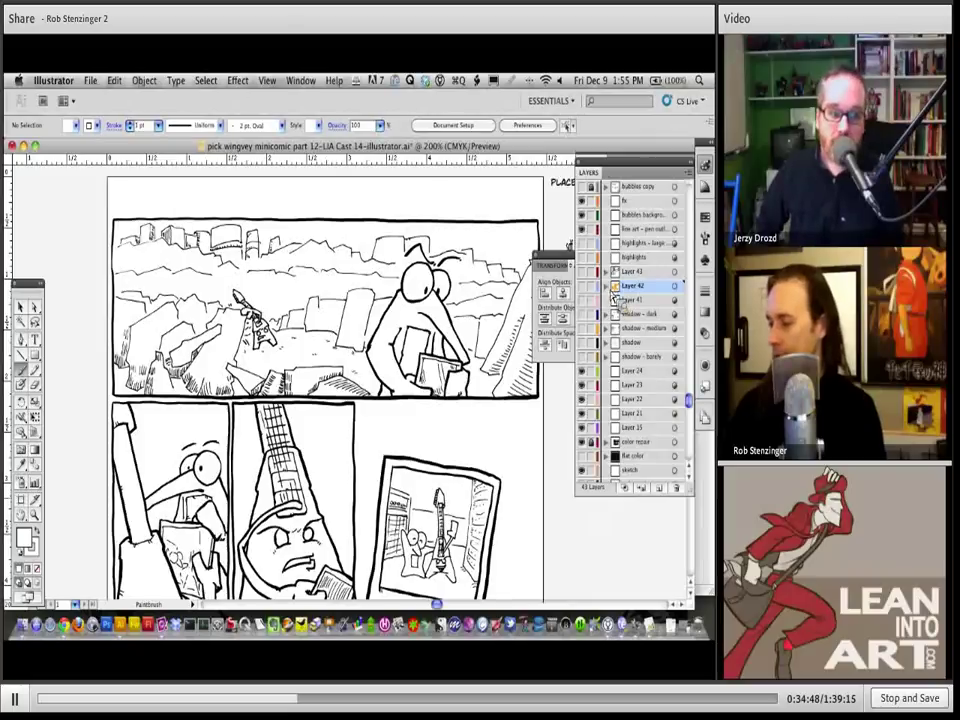
Step: Turn on the shadow - dark, shadow - medium and shadow layers, briefly toggling the line art
click(582, 327)
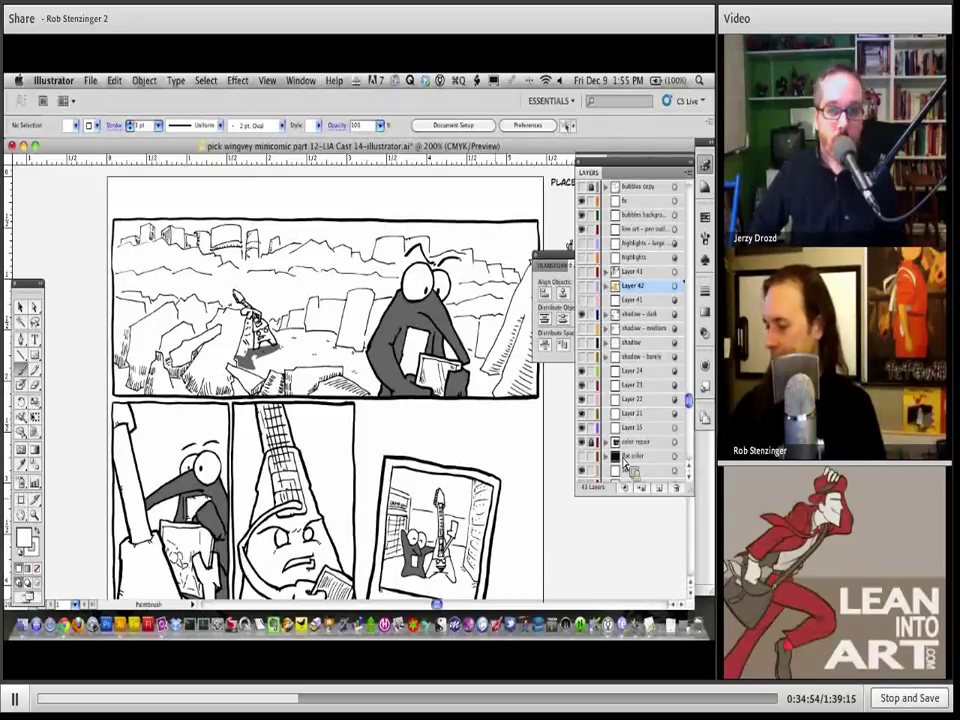
click(585, 447)
click(585, 449)
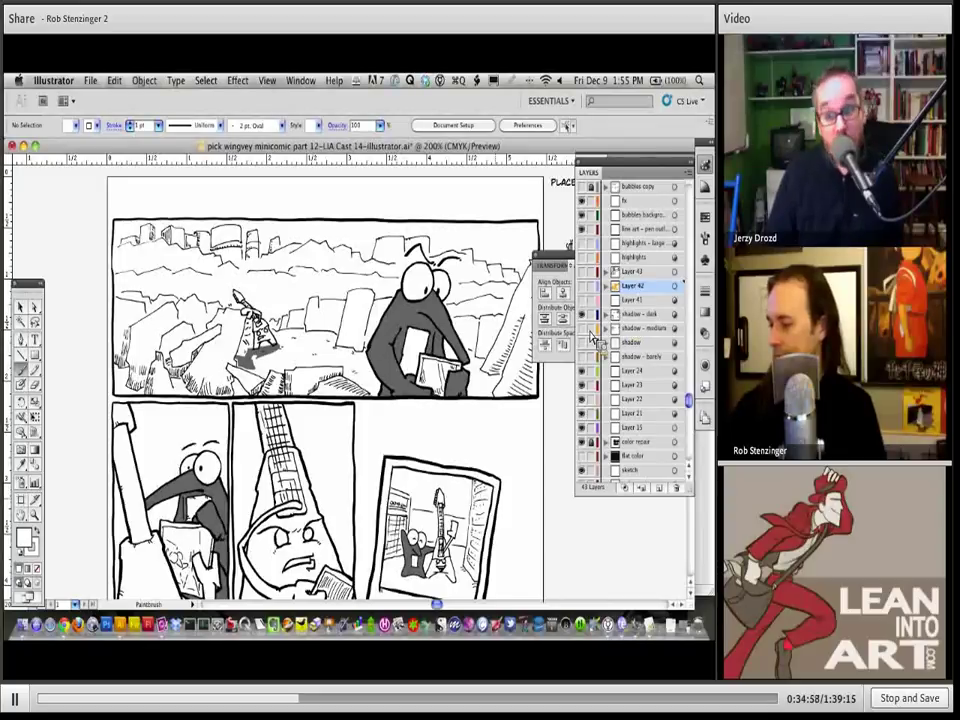
click(582, 342)
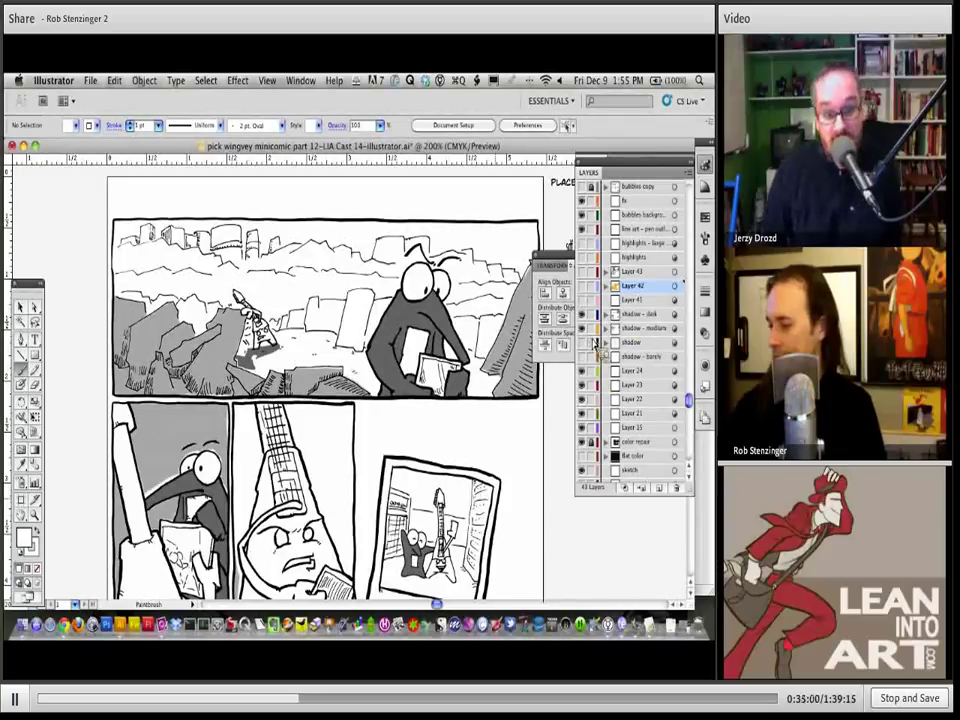
click(584, 384)
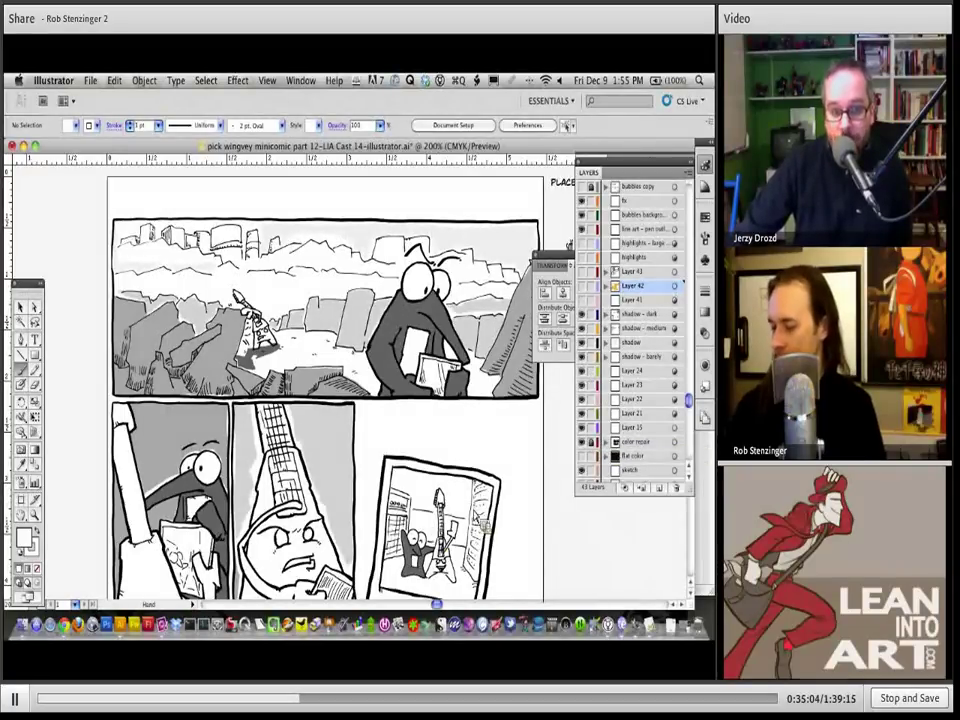
scroll(364, 395, down, 2)
scroll(355, 375, right, 1)
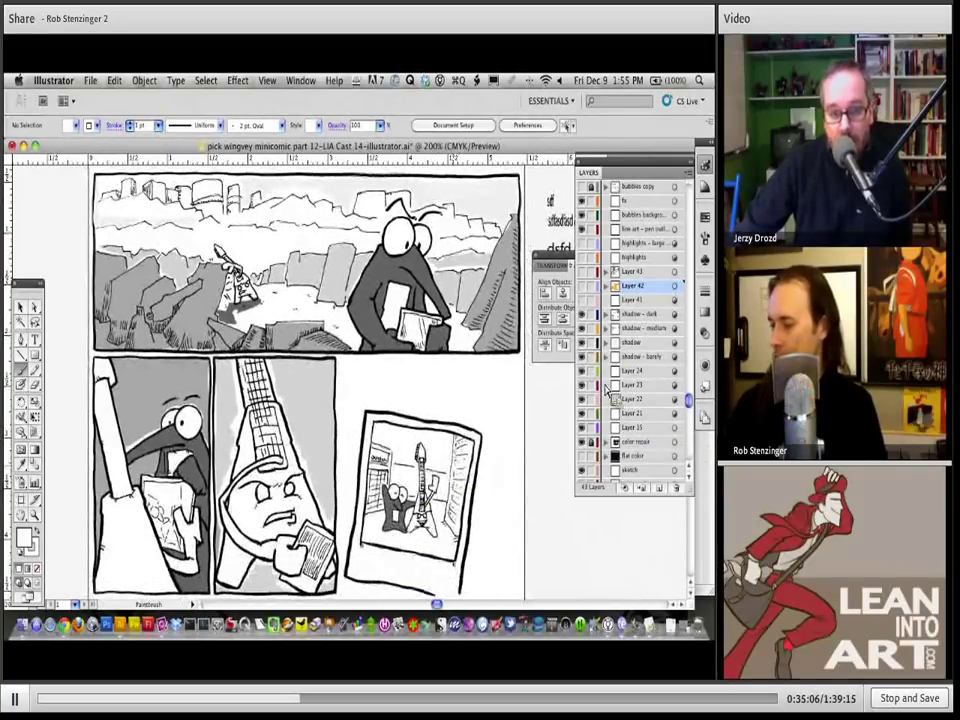
alt+click(586, 455)
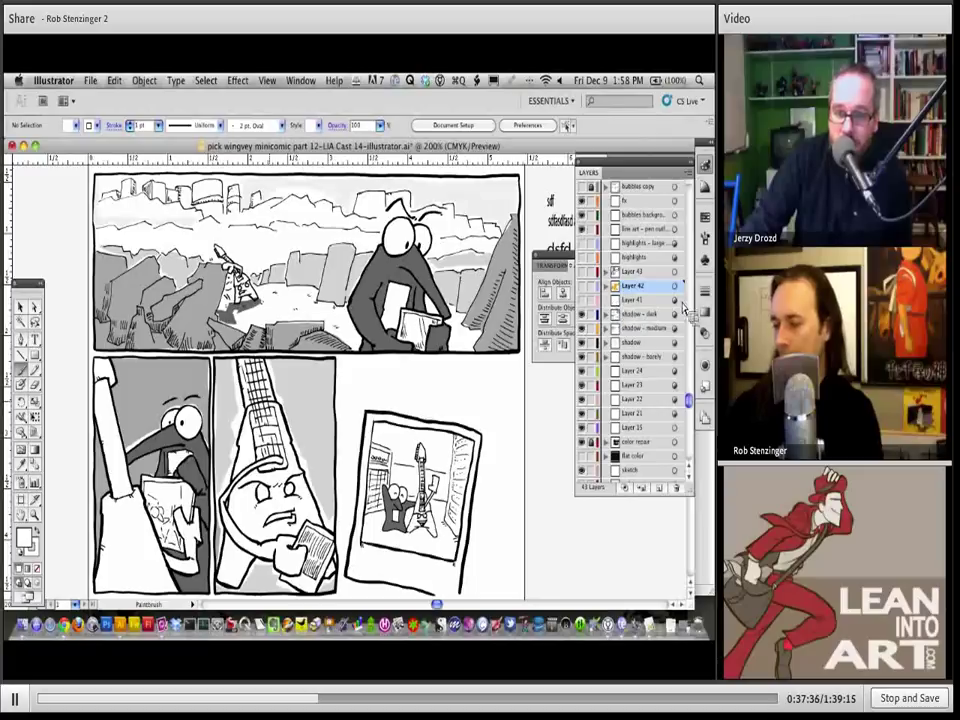
Step: Target the shadow - medium layer to select its grey shading shapes across the panels
click(675, 314)
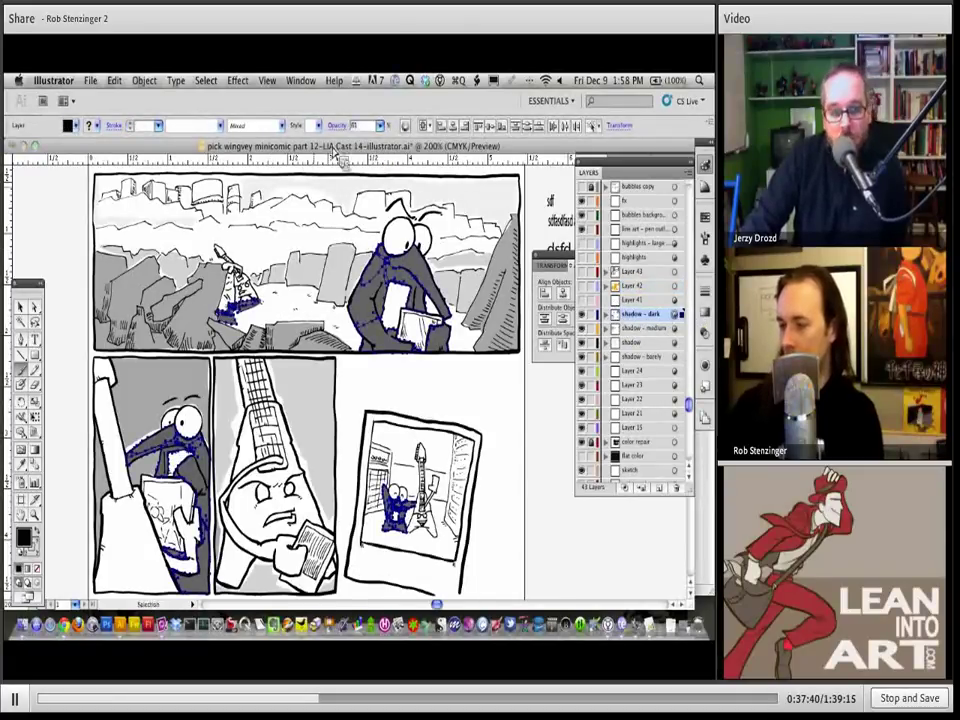
key(v)
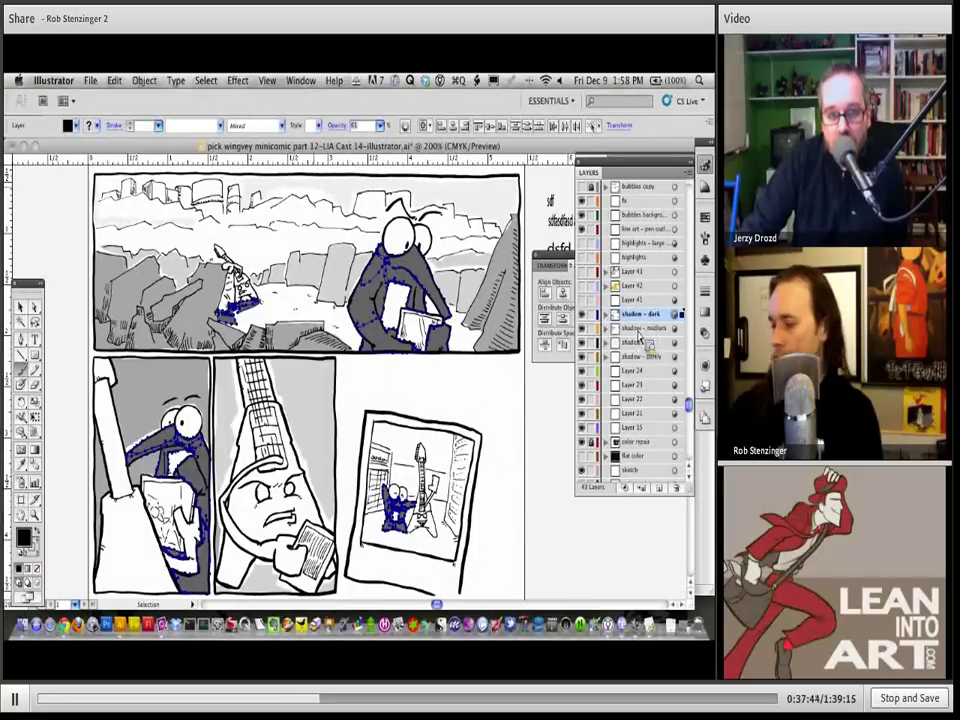
click(508, 253)
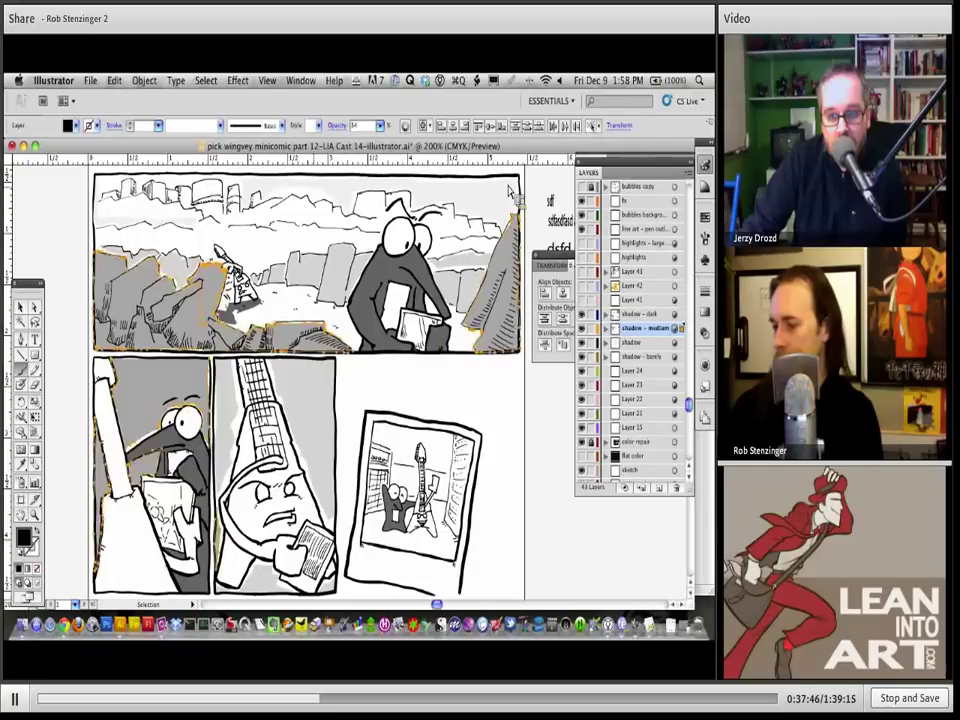
key(b)
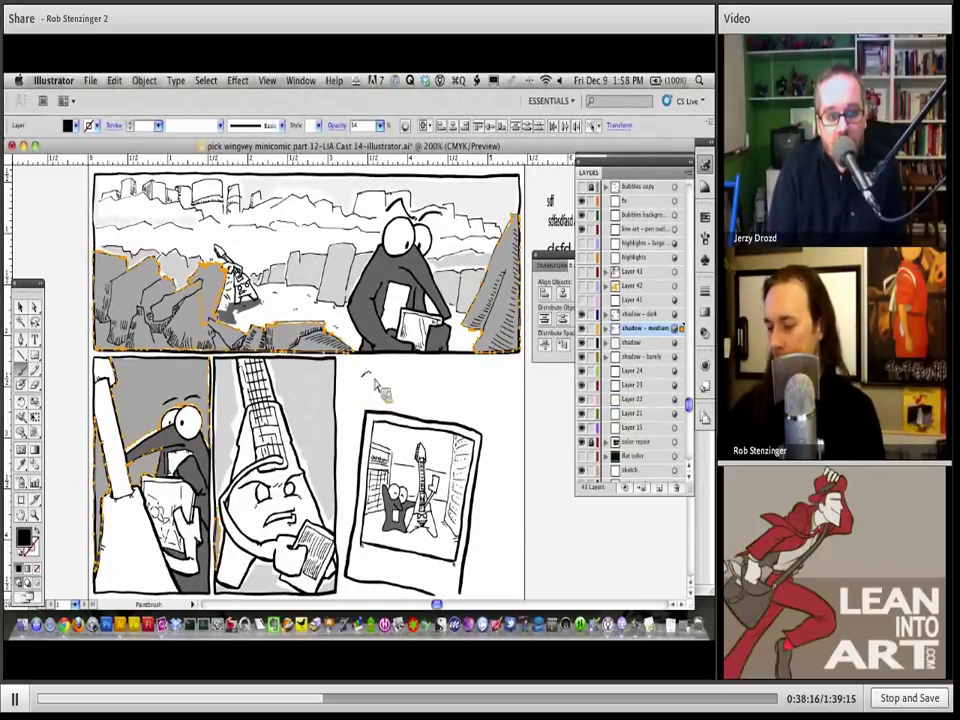
Step: Paint a grey cloud blob above the guitar panel, then a lighter one at 53% opacity
mouse_move(362, 380)
mouse_down()
mouse_move(394, 384)
mouse_move(391, 396)
mouse_up()
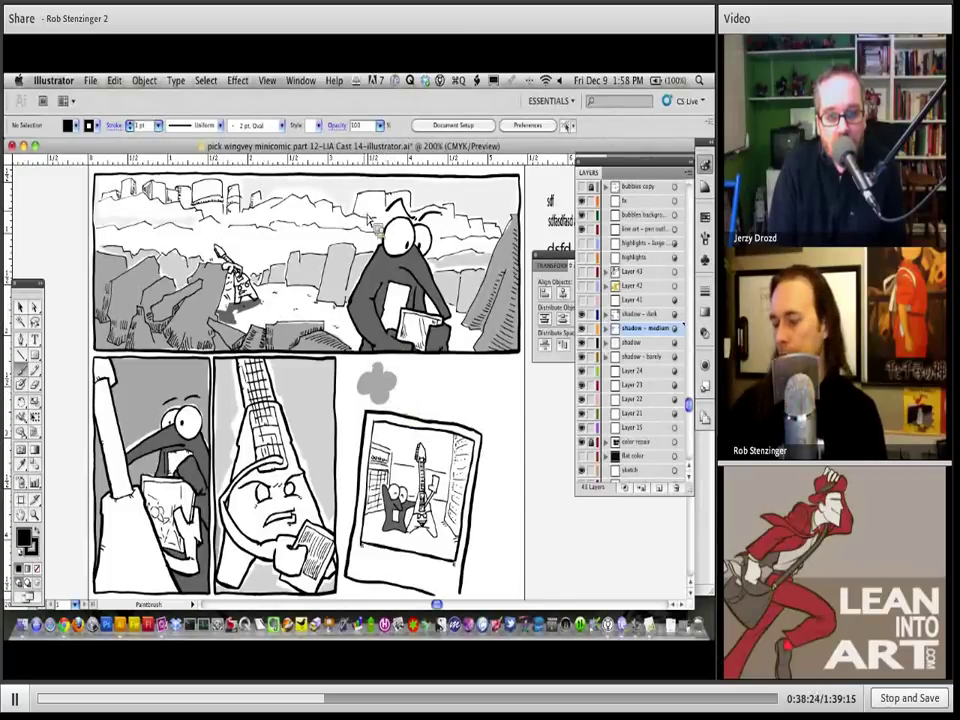
click(381, 127)
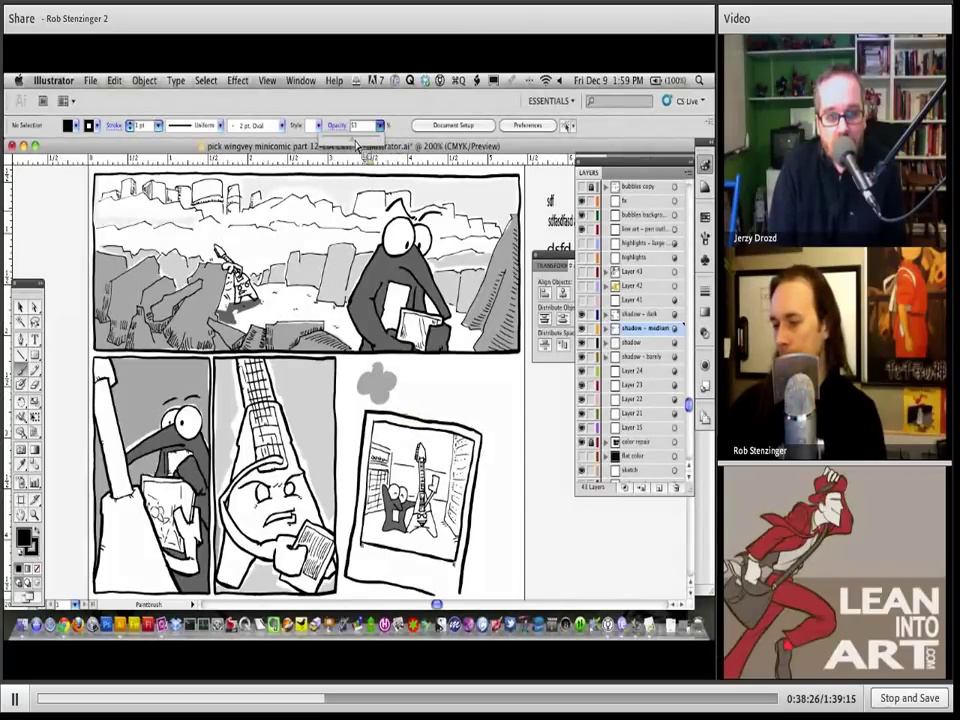
click(438, 390)
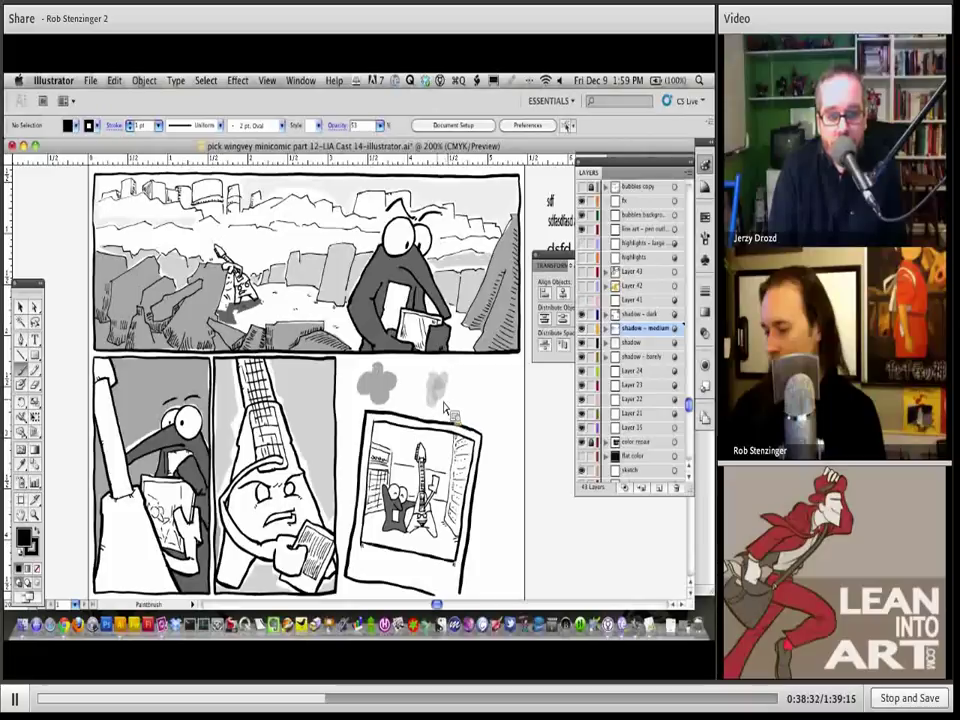
drag(441, 405, 448, 402)
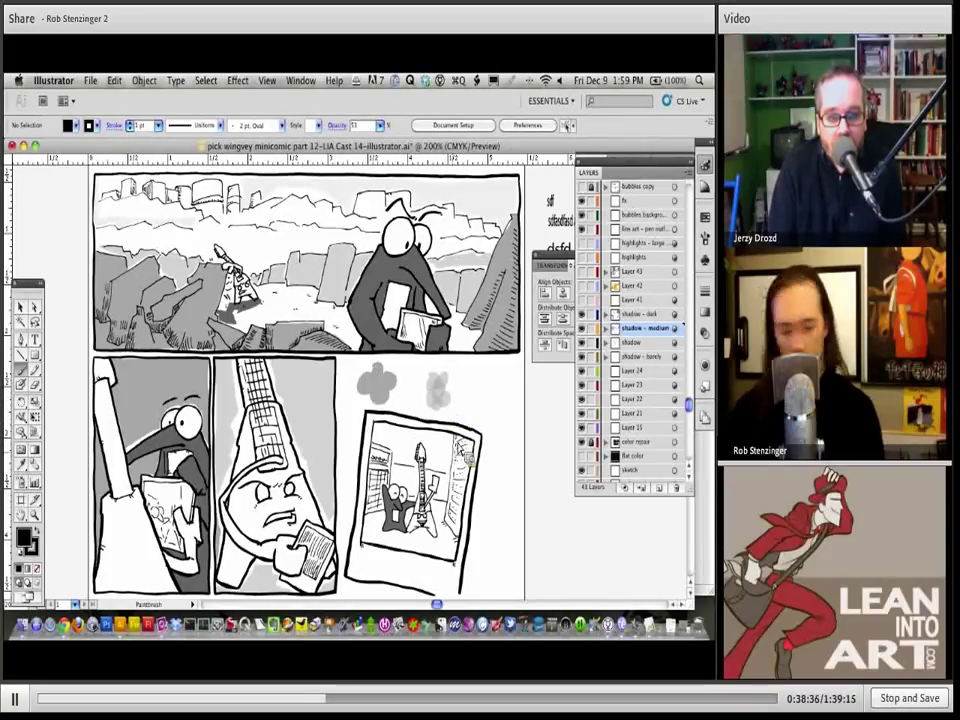
key(ctrl+plus)
key(ctrl+plus)
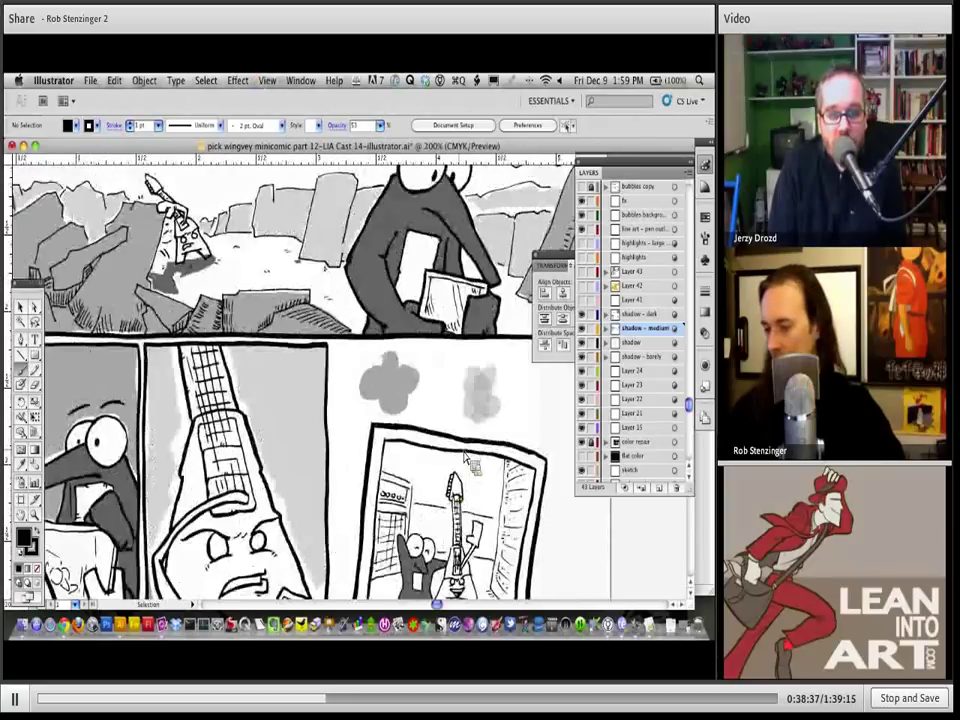
Step: At 400% zoom, paint a third pale cloud between the two, then select the shadow – medium artwork
key(ctrl+plus)
scroll(322, 381, right, 5)
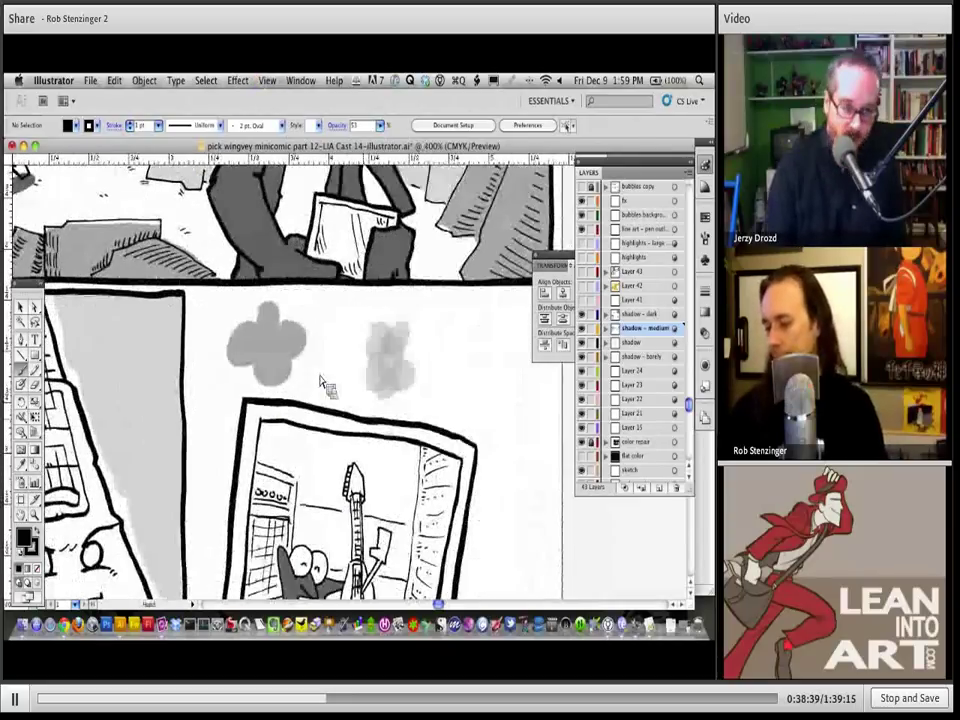
key(b)
mouse_move(300, 372)
mouse_down()
mouse_move(318, 366)
mouse_move(326, 392)
mouse_up()
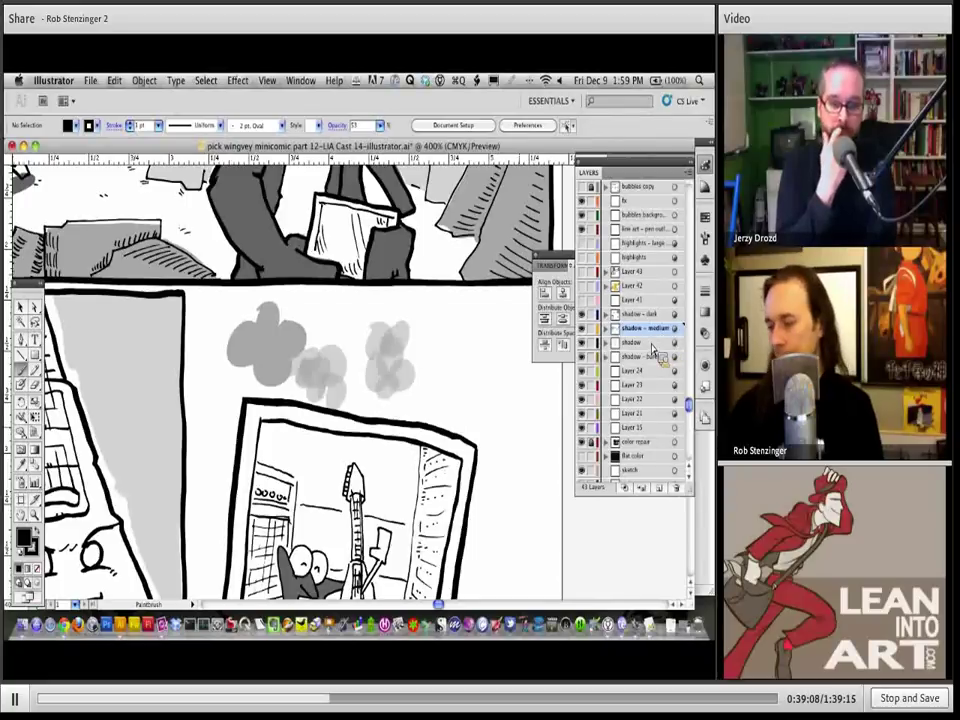
click(677, 330)
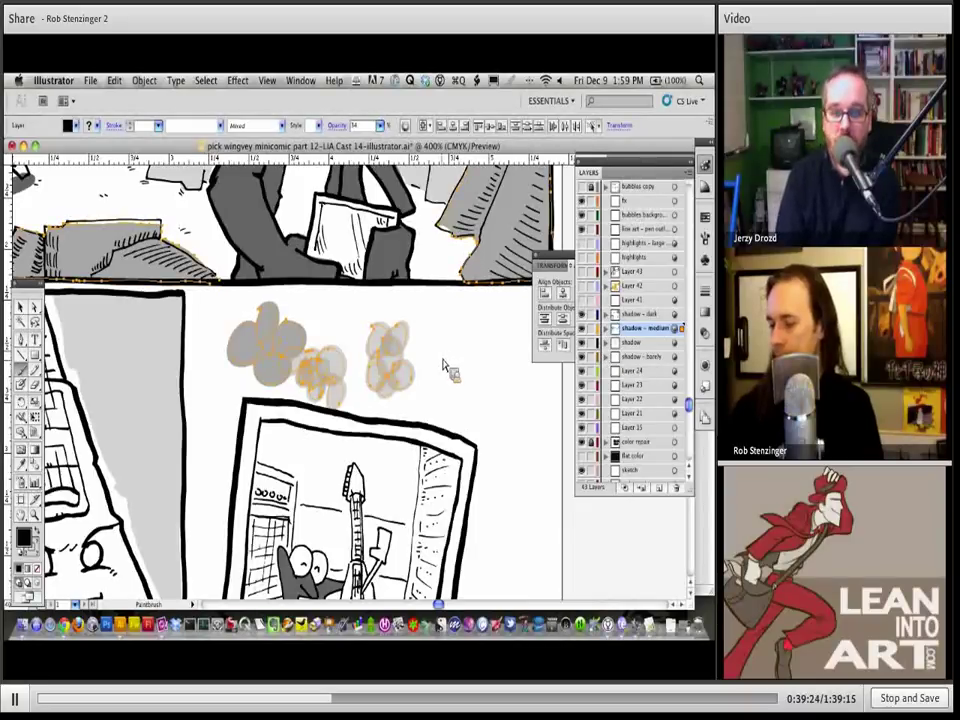
Step: Zoom out to 200% and make Layer 43 the active layer
key(v)
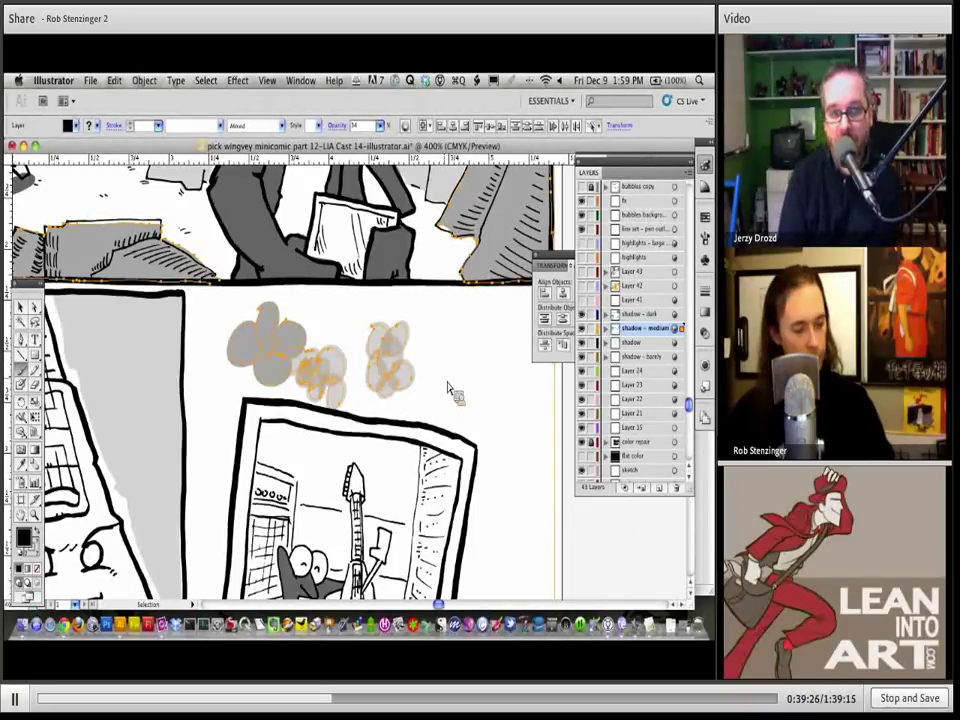
key(ctrl+minus)
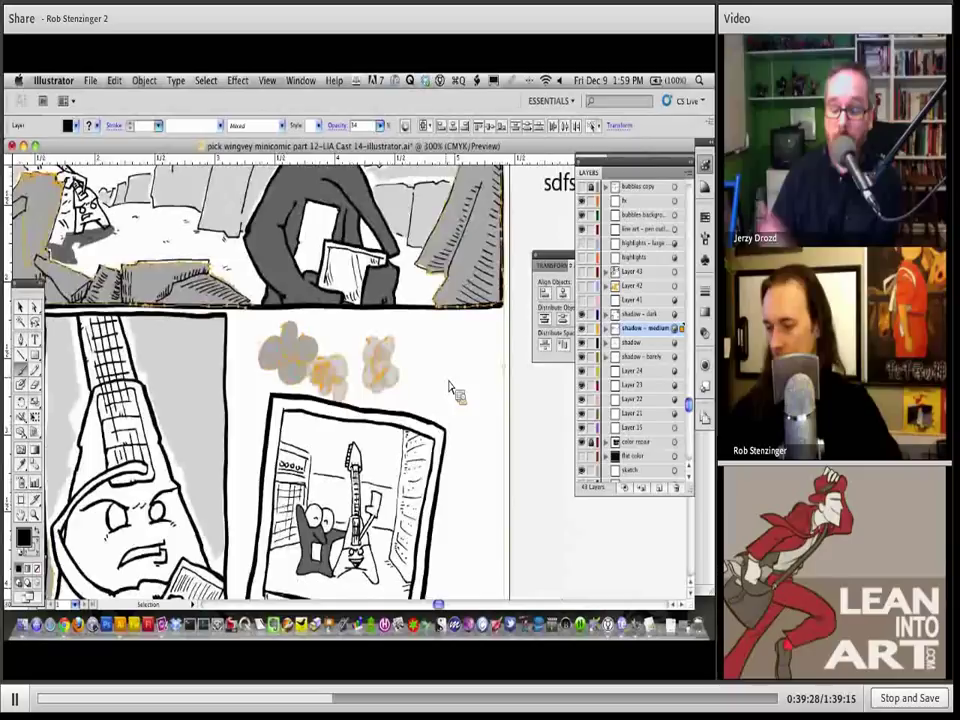
key(ctrl+minus)
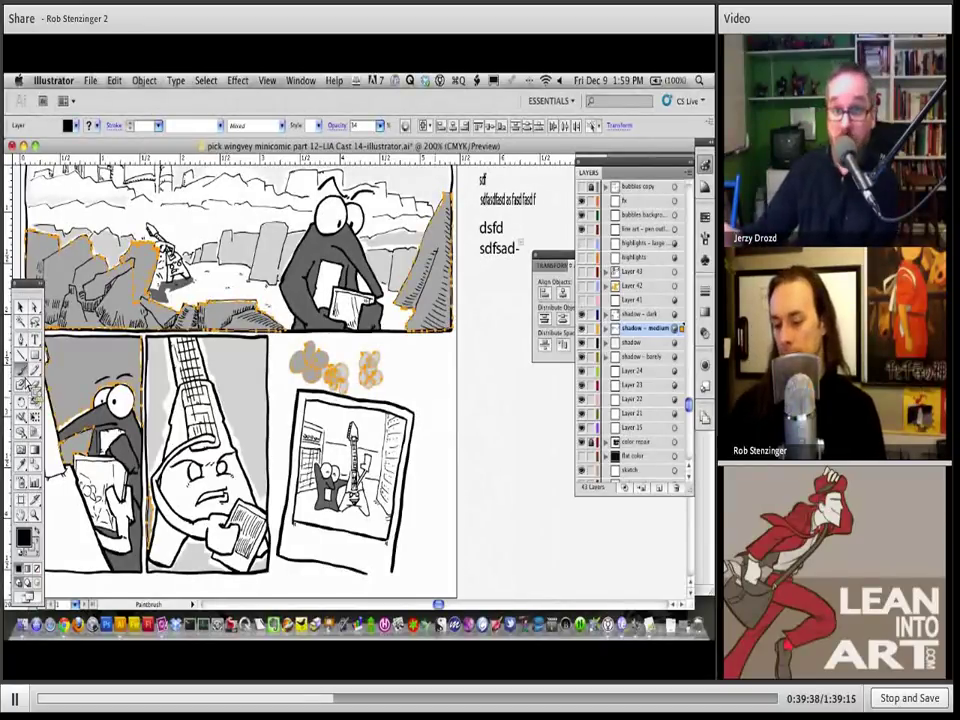
click(632, 271)
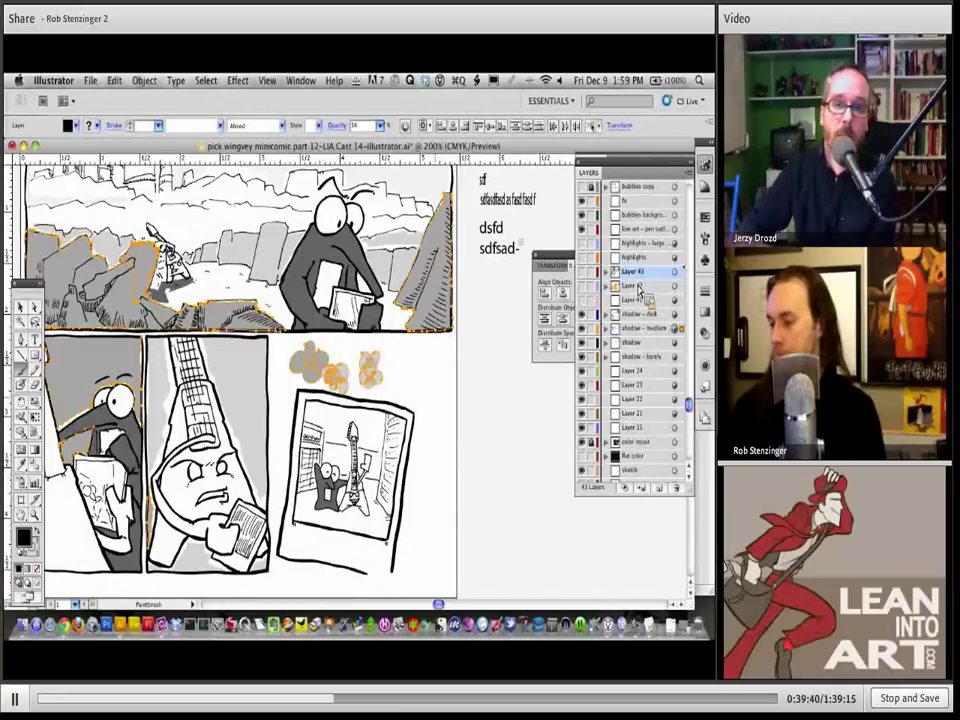
Step: Show the thin sketch-line layer and paint a black blob right of the clouds, keeping Paintbrush fidelity 4, smoothness 0
click(583, 284)
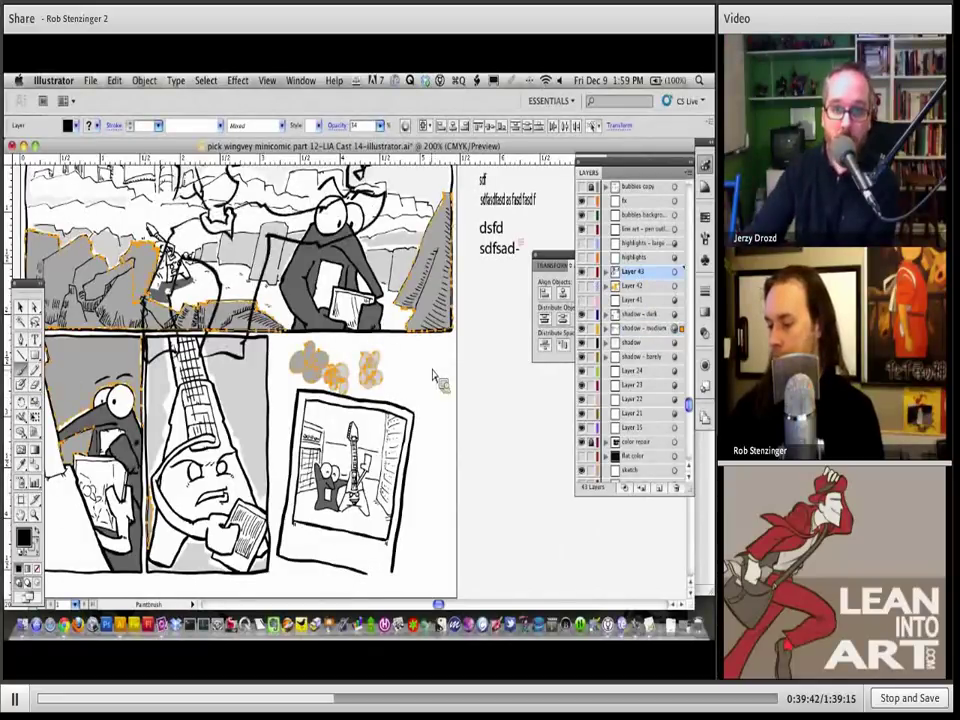
drag(432, 374, 431, 398)
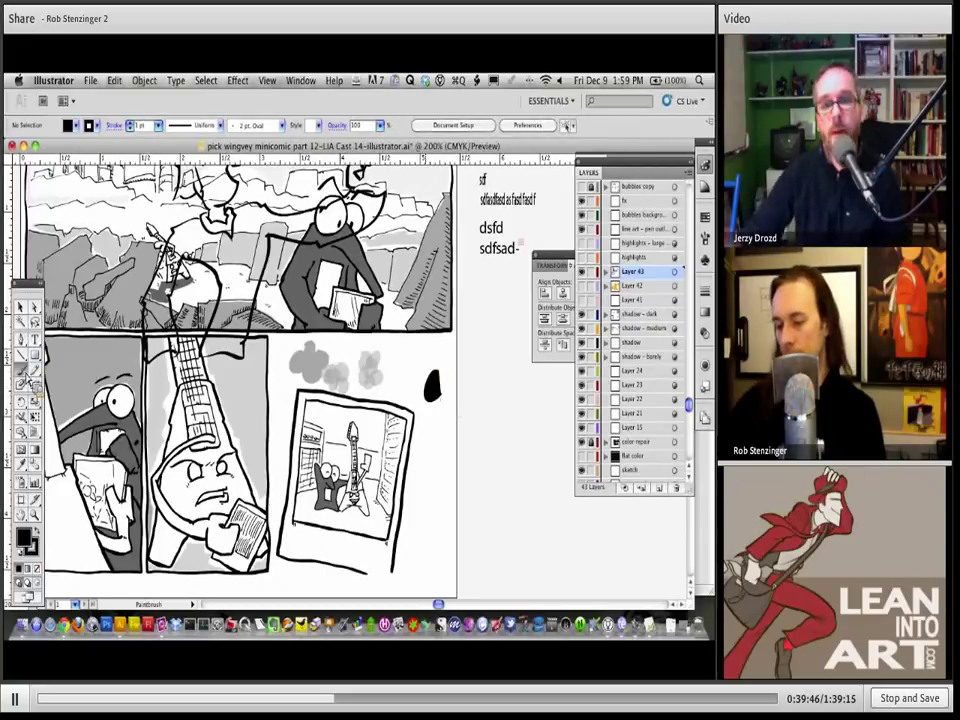
double_click(22, 384)
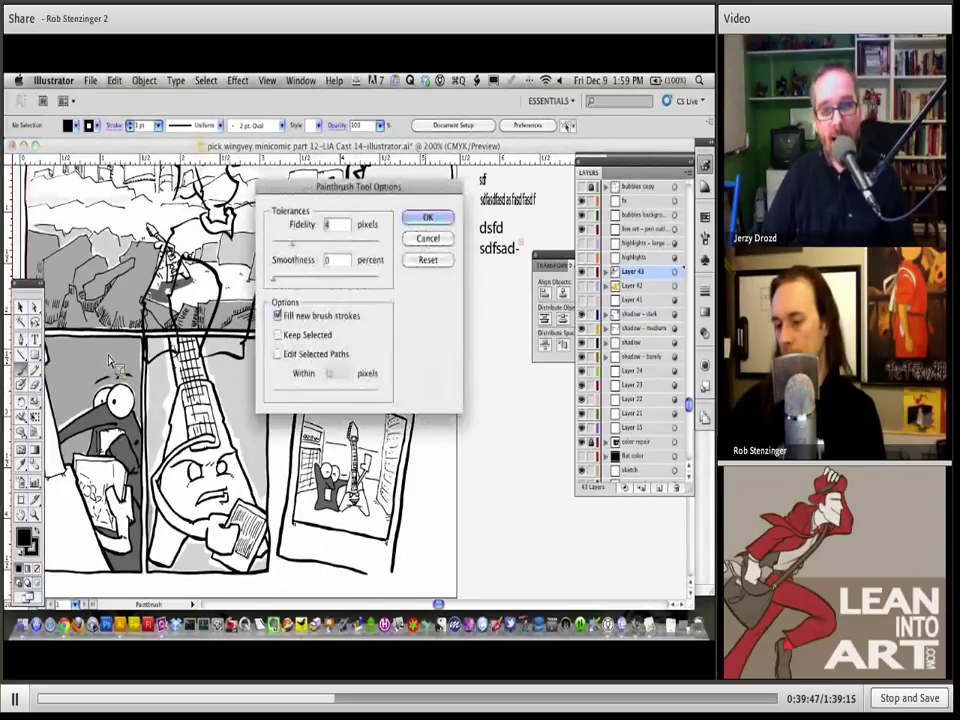
click(426, 216)
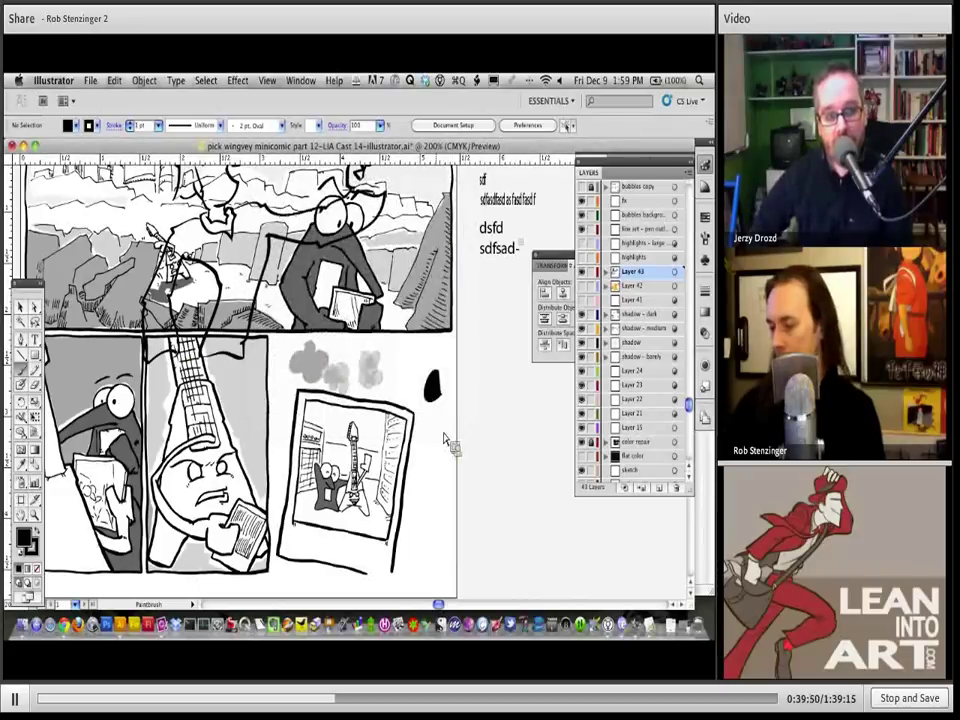
Step: Handwrite 'Custom Palette' under the blob, then select all Layer 43 artwork
mouse_move(441, 418)
mouse_down()
mouse_move(443, 440)
mouse_move(462, 440)
mouse_up()
mouse_move(474, 414)
mouse_down()
mouse_move(478, 440)
mouse_move(488, 427)
mouse_move(522, 440)
mouse_up()
mouse_move(433, 462)
mouse_down()
mouse_move(436, 480)
mouse_move(462, 470)
mouse_move(494, 490)
mouse_move(504, 460)
mouse_move(520, 490)
mouse_move(516, 462)
mouse_up()
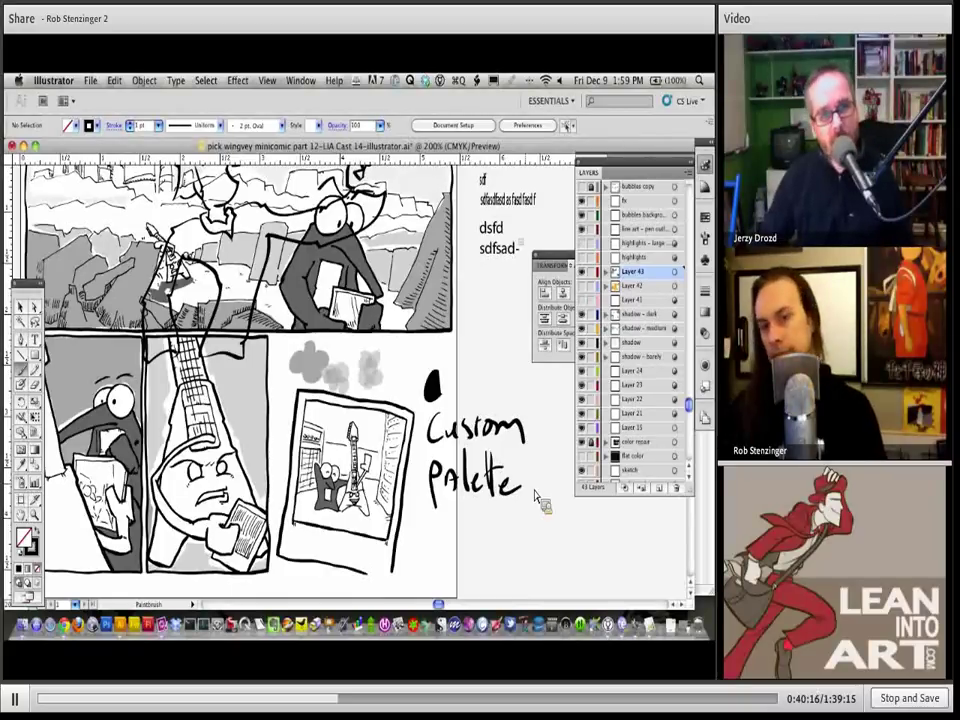
click(675, 272)
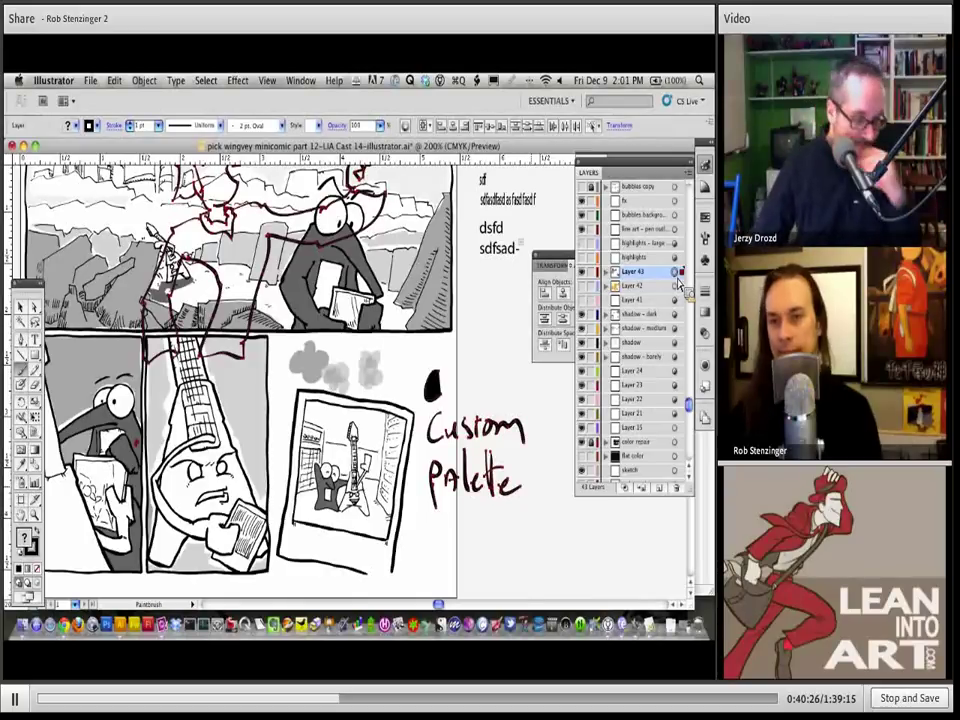
Step: Move the 'om' strokes of Custom up above 'Cust'
key(v)
click(434, 410)
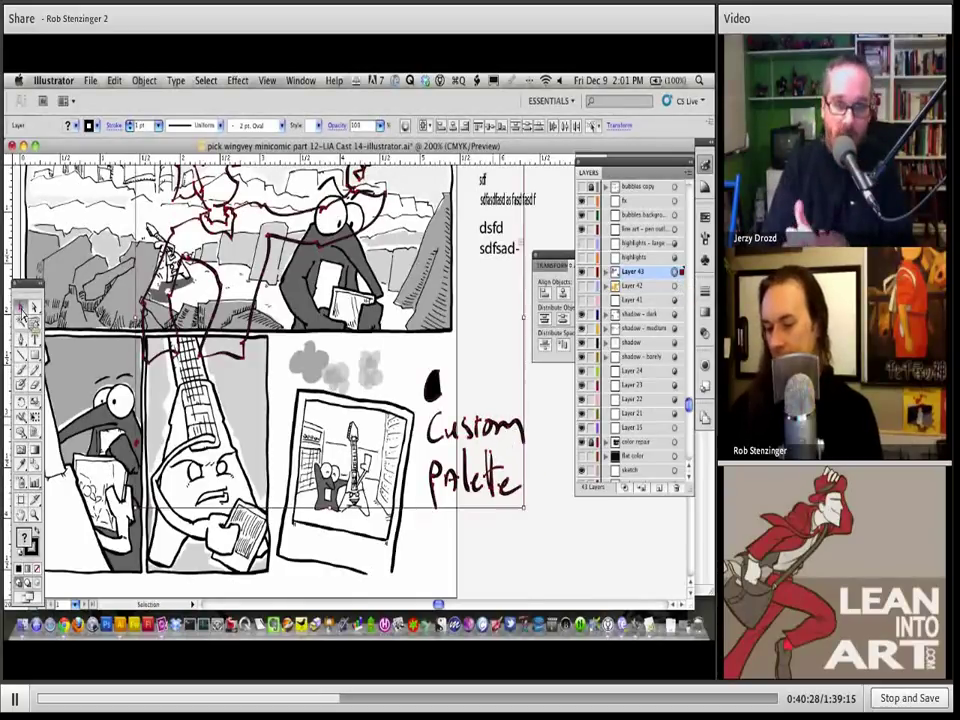
click(530, 445)
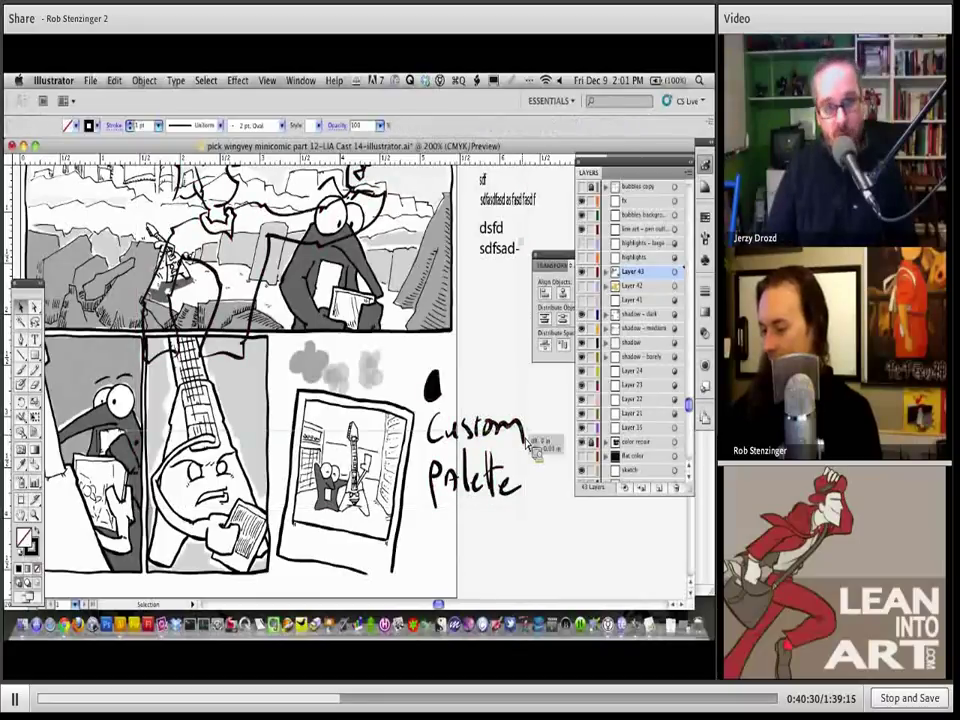
drag(530, 447, 537, 452)
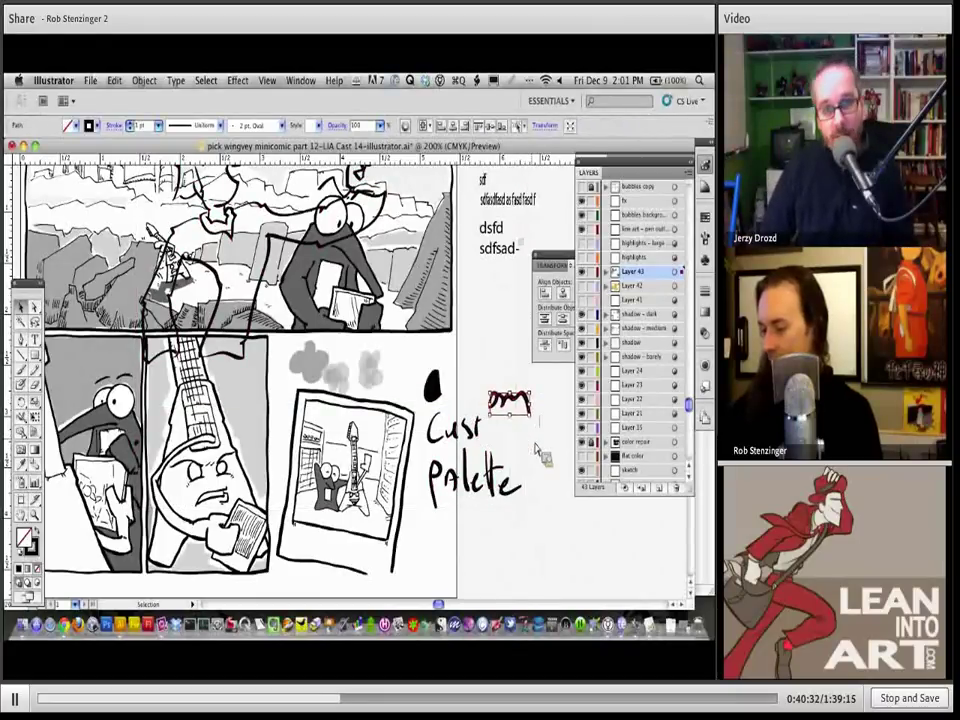
click(527, 407)
click(512, 405)
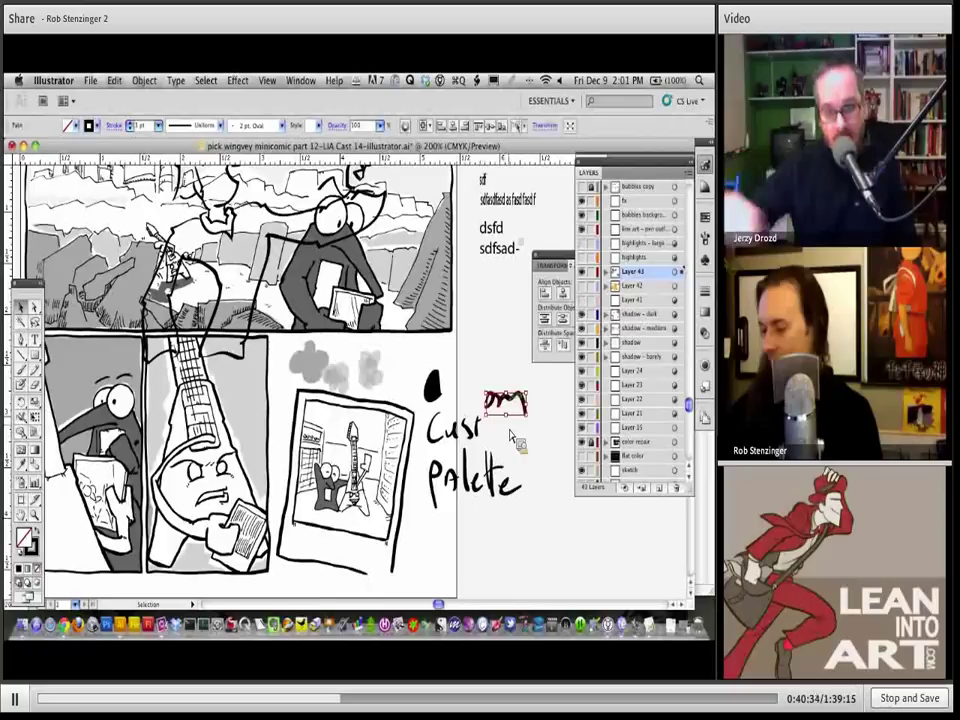
click(498, 497)
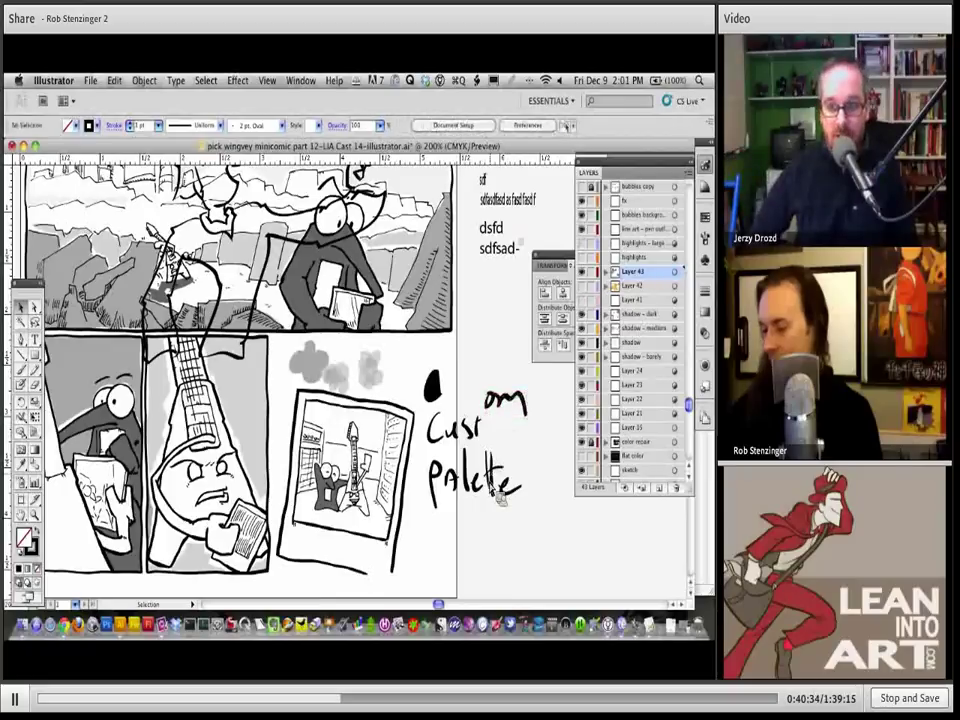
Step: Shift a small stroke near Palette and pull its 'e' aside, reshaping it shorter and wider
click(483, 440)
drag(483, 440, 510, 517)
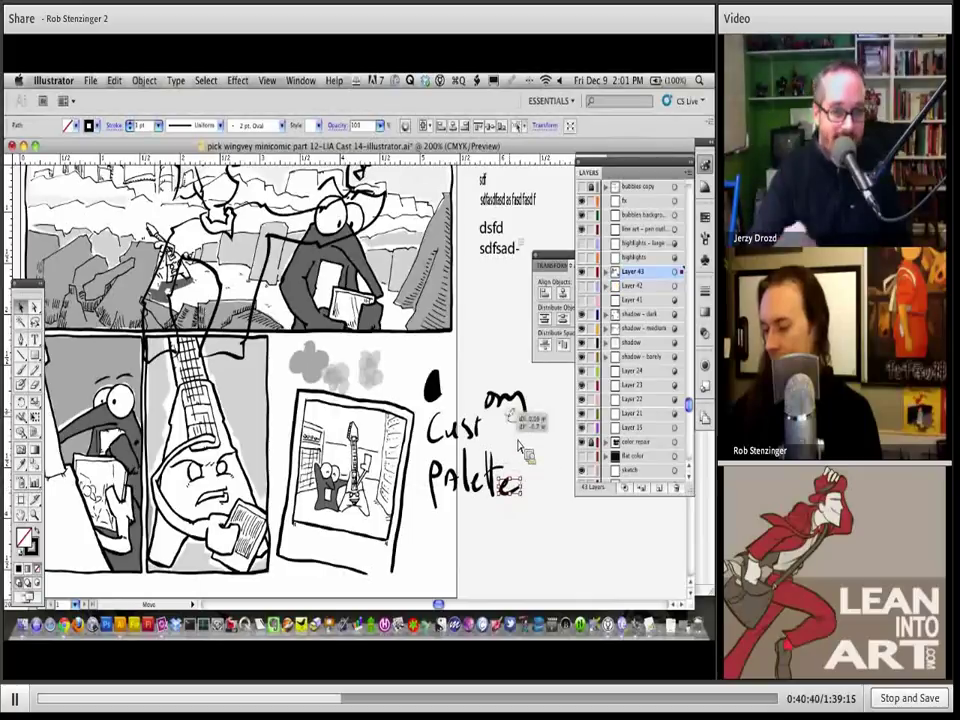
mouse_move(510, 487)
mouse_down()
mouse_move(494, 369)
mouse_move(527, 507)
mouse_move(565, 452)
mouse_up()
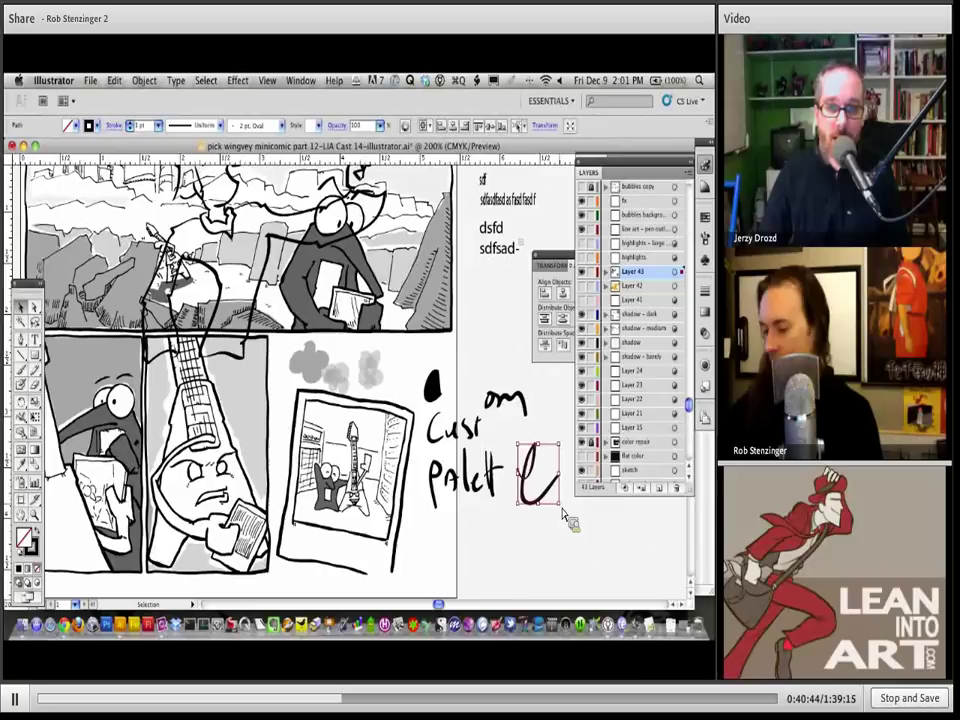
drag(560, 504, 563, 485)
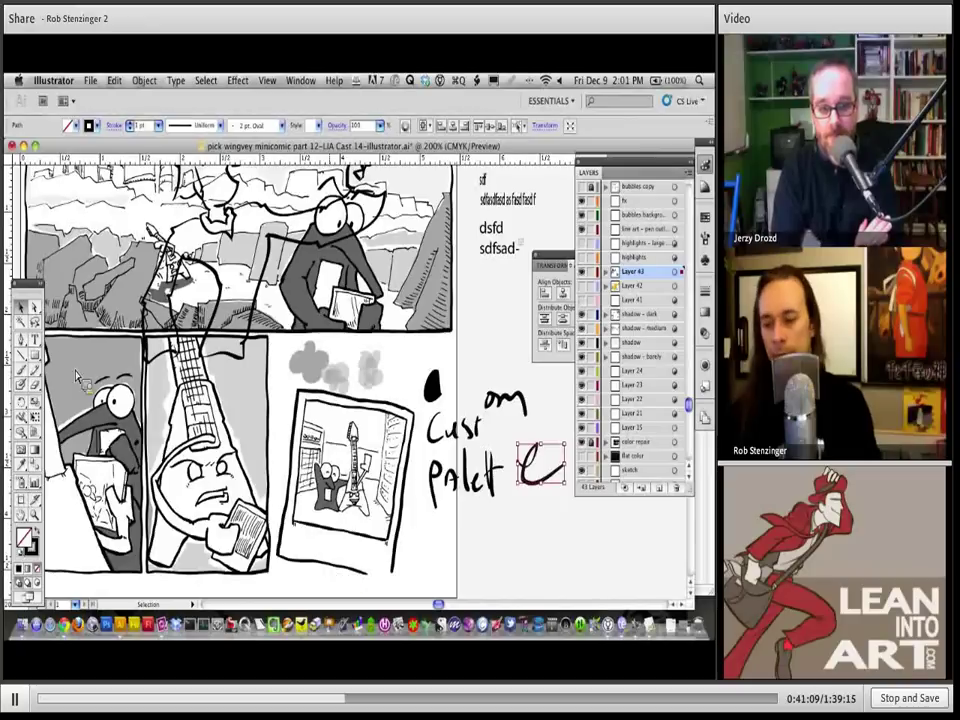
Step: Draw a freehand 2 above the lettering and circle it
click(21, 384)
mouse_move(472, 319)
mouse_down()
mouse_move(490, 315)
mouse_move(500, 340)
mouse_up()
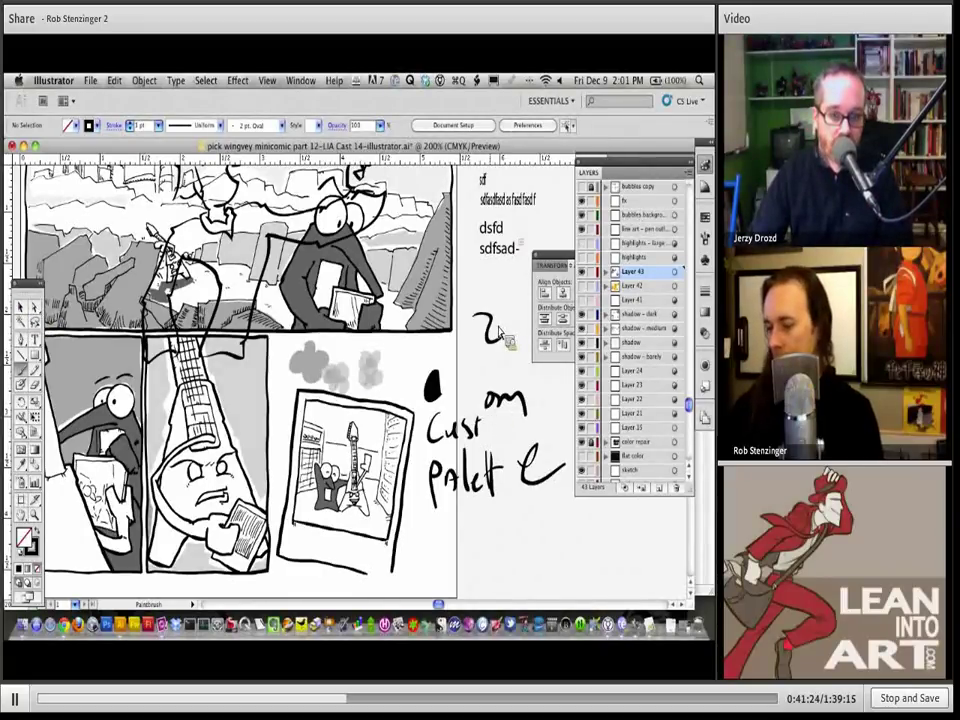
drag(492, 282, 466, 318)
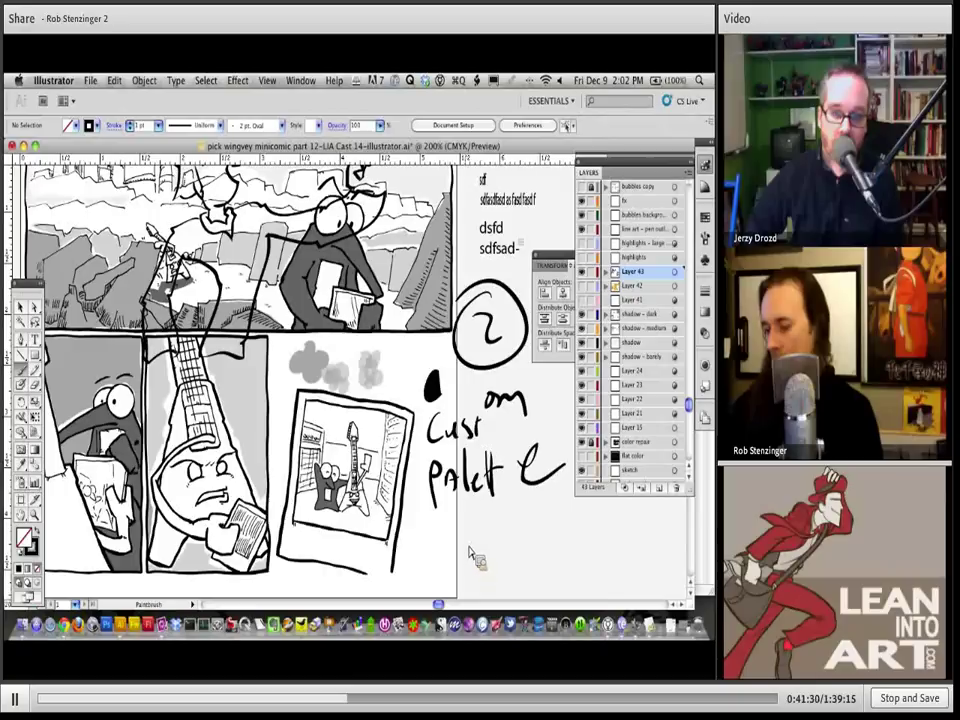
Step: Draw a large wavy scribble below Palette and select it
mouse_move(474, 517)
mouse_down()
mouse_move(450, 570)
mouse_move(553, 542)
mouse_move(636, 579)
mouse_move(413, 530)
mouse_move(424, 571)
mouse_up()
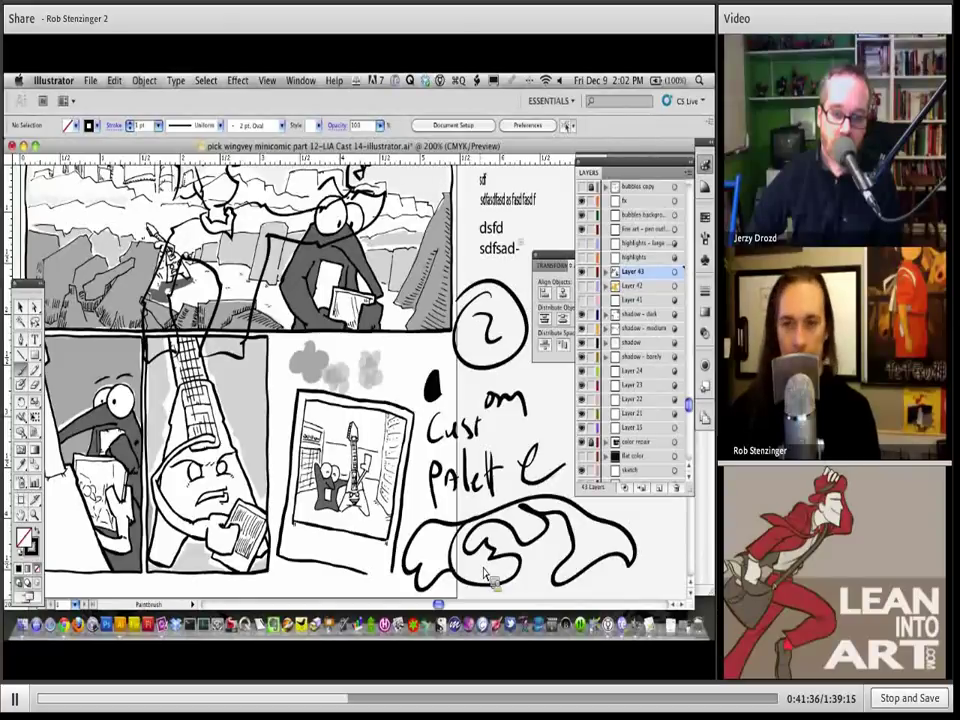
key(v)
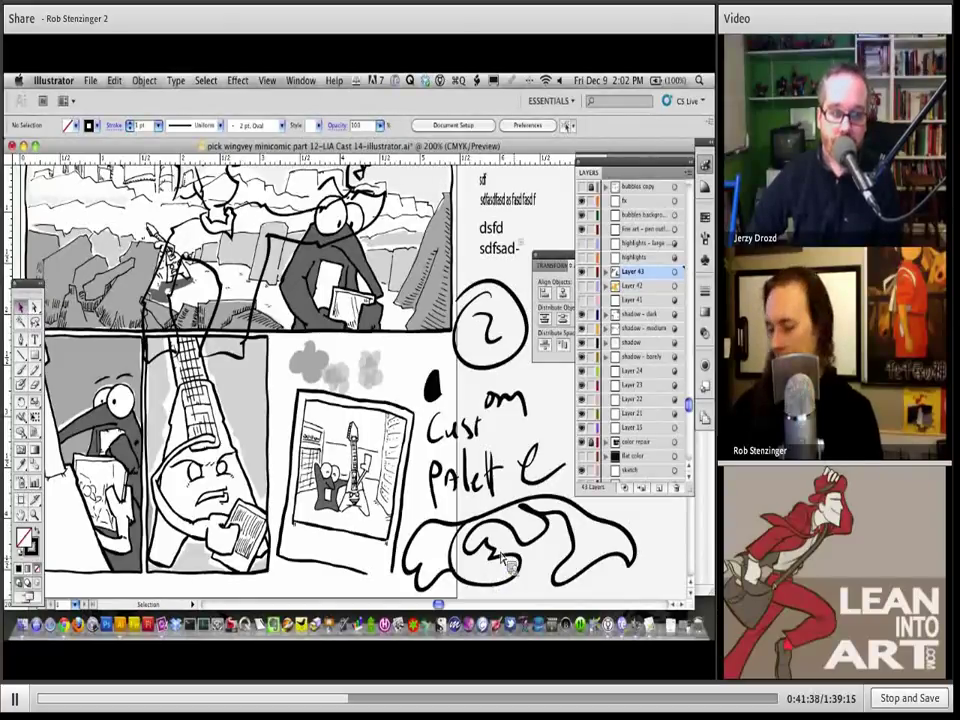
click(507, 563)
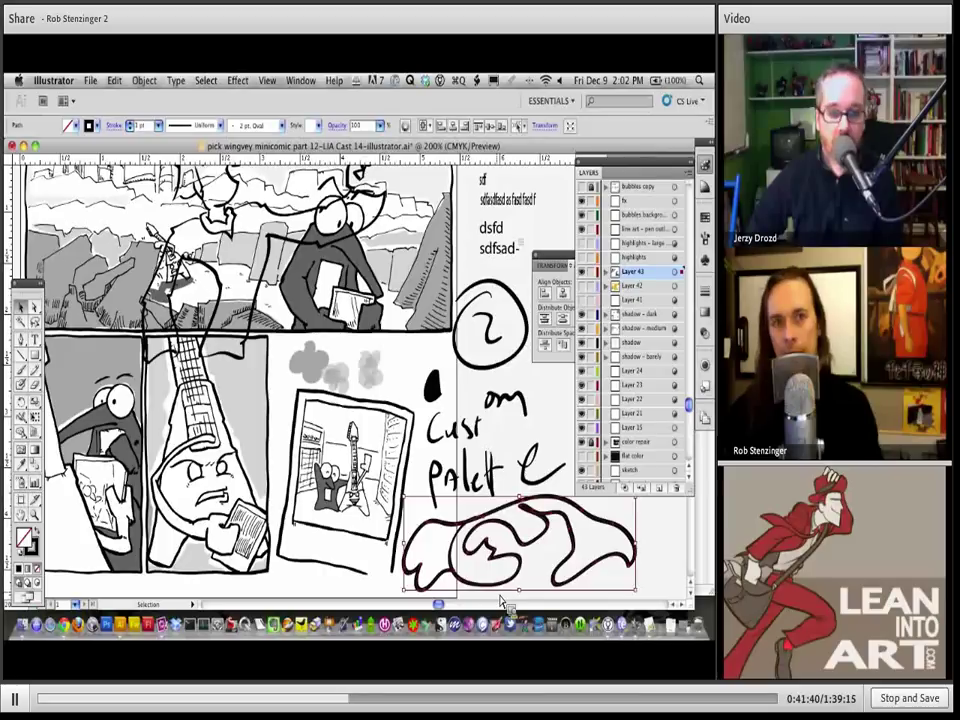
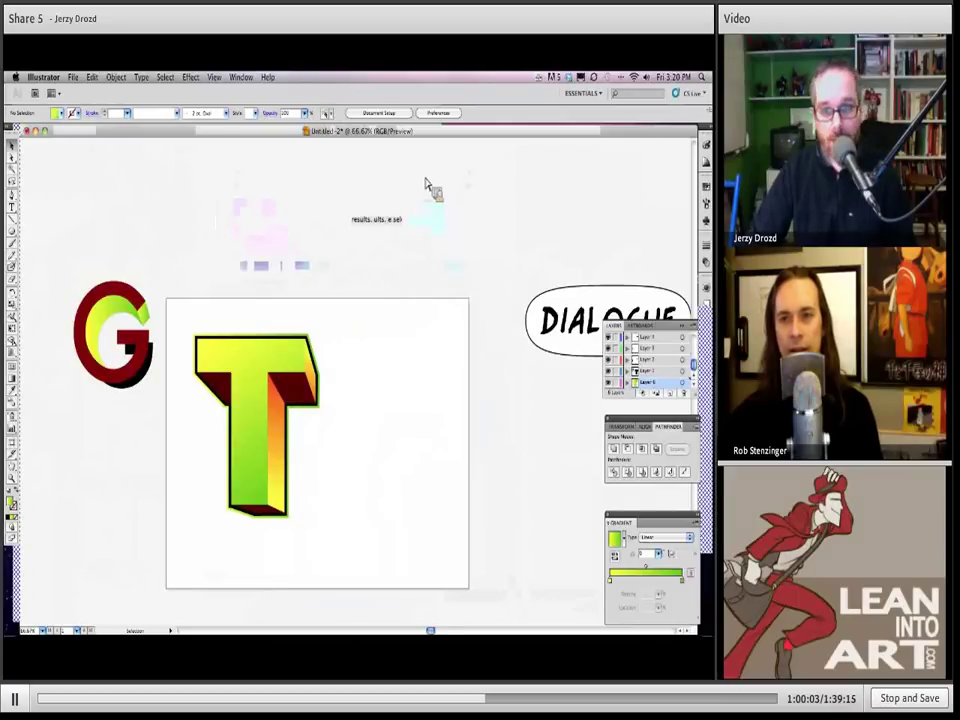
Step: Scroll the canvas and drag the DIALOGUE balloon down and left beside the T artwork
scroll(410, 190, right, 3)
scroll(410, 190, down, 2)
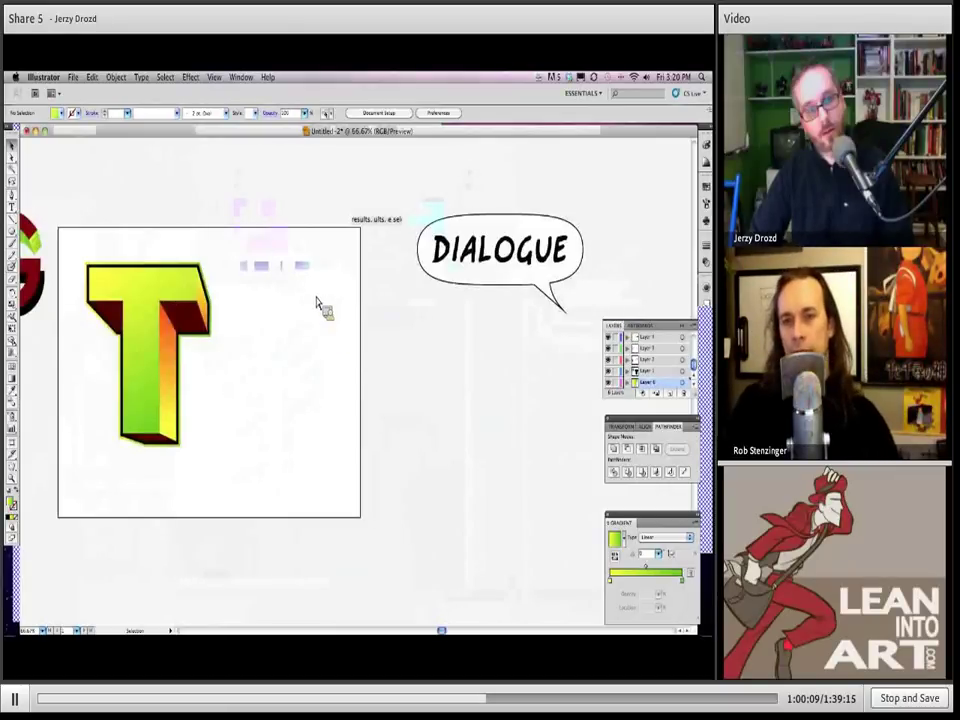
drag(428, 214, 364, 343)
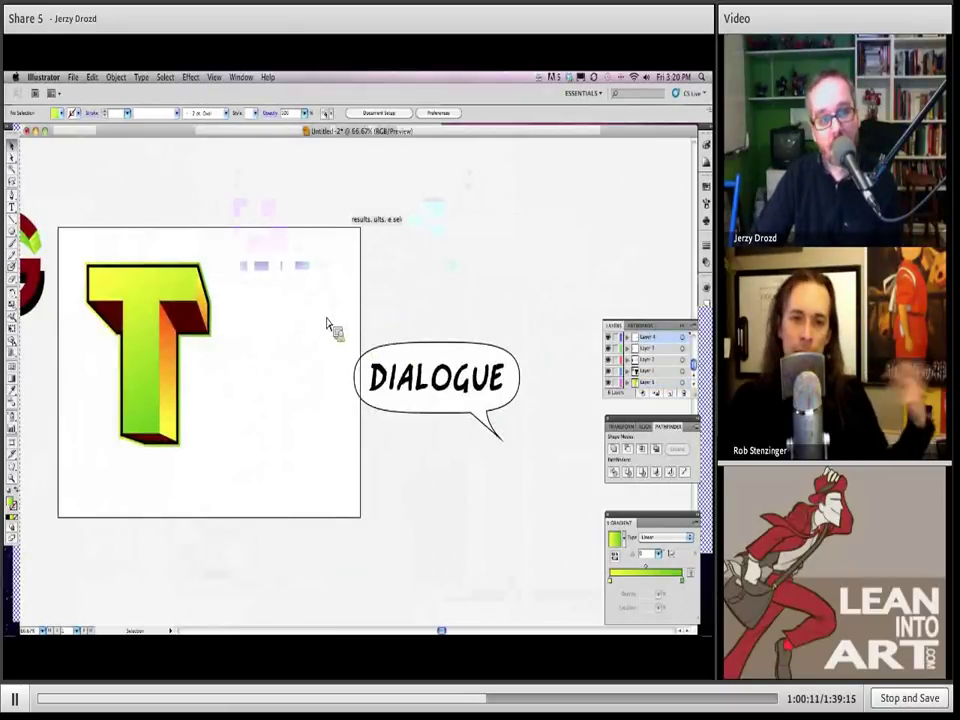
drag(75, 240, 234, 474)
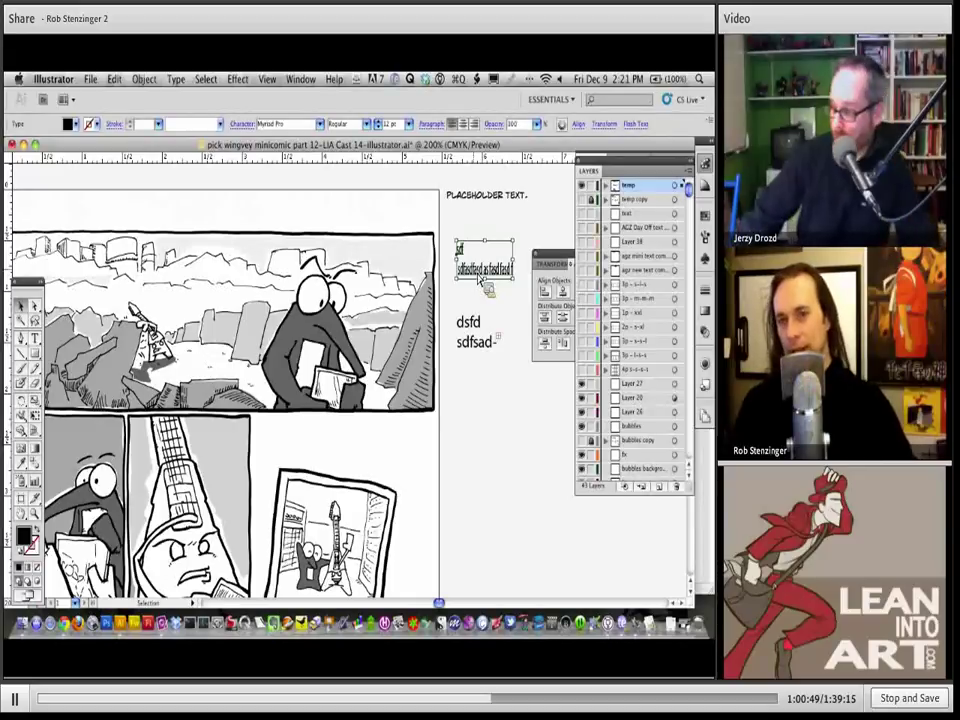
Step: Make the upper placeholder text slightly smaller and nudge it up-left
double_click(508, 270)
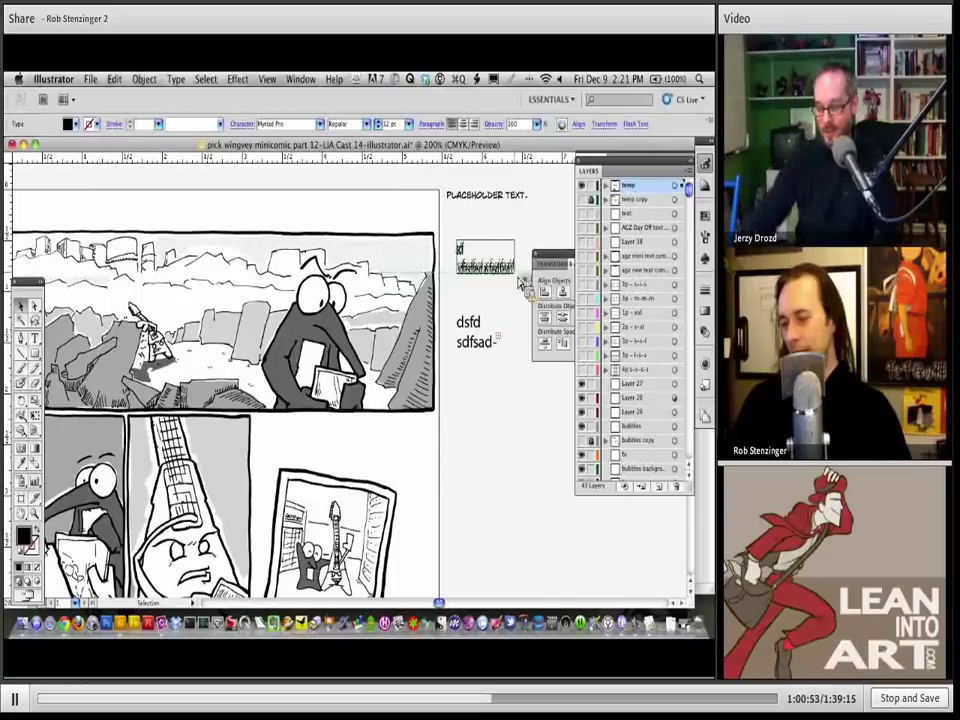
key(Escape)
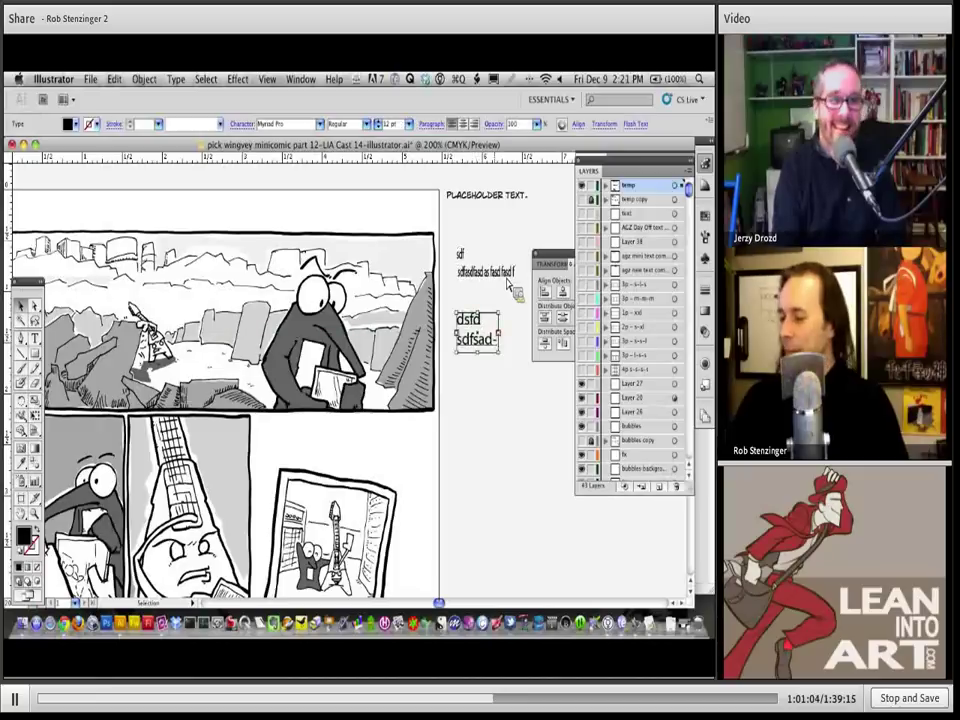
drag(510, 274, 500, 280)
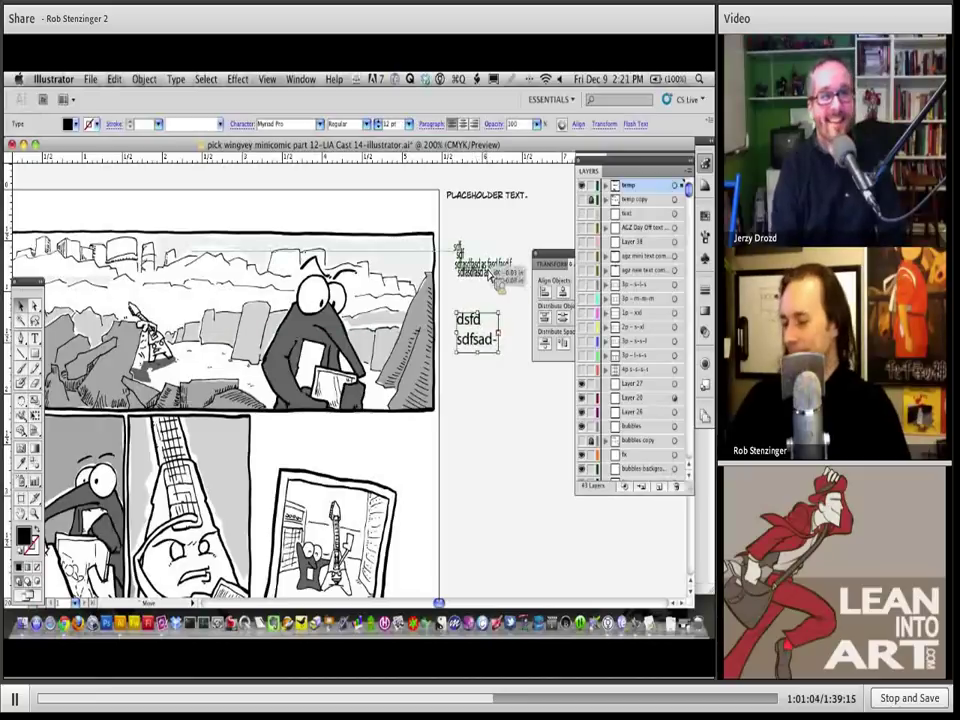
Step: Start a new point-type line just below the 'dsfd sdfsad-' text
click(489, 343)
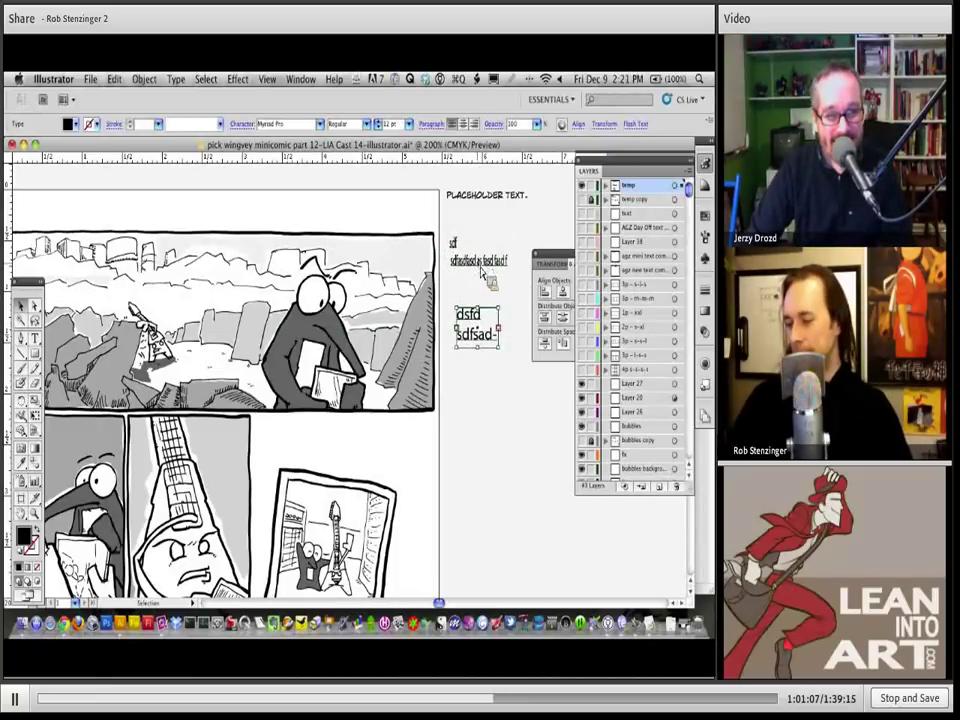
key(t)
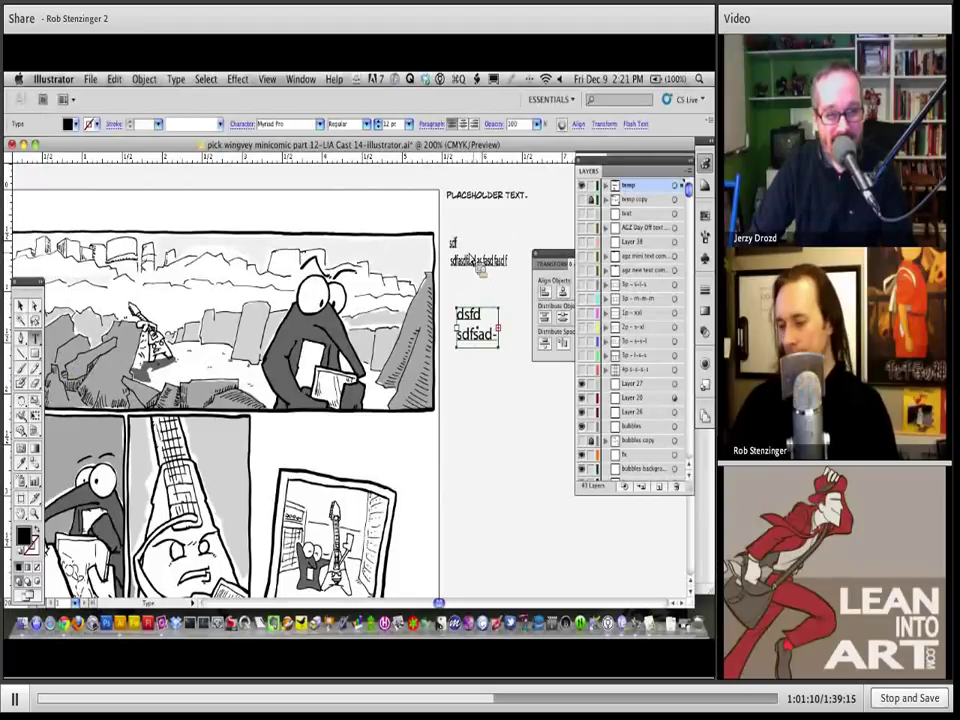
click(476, 383)
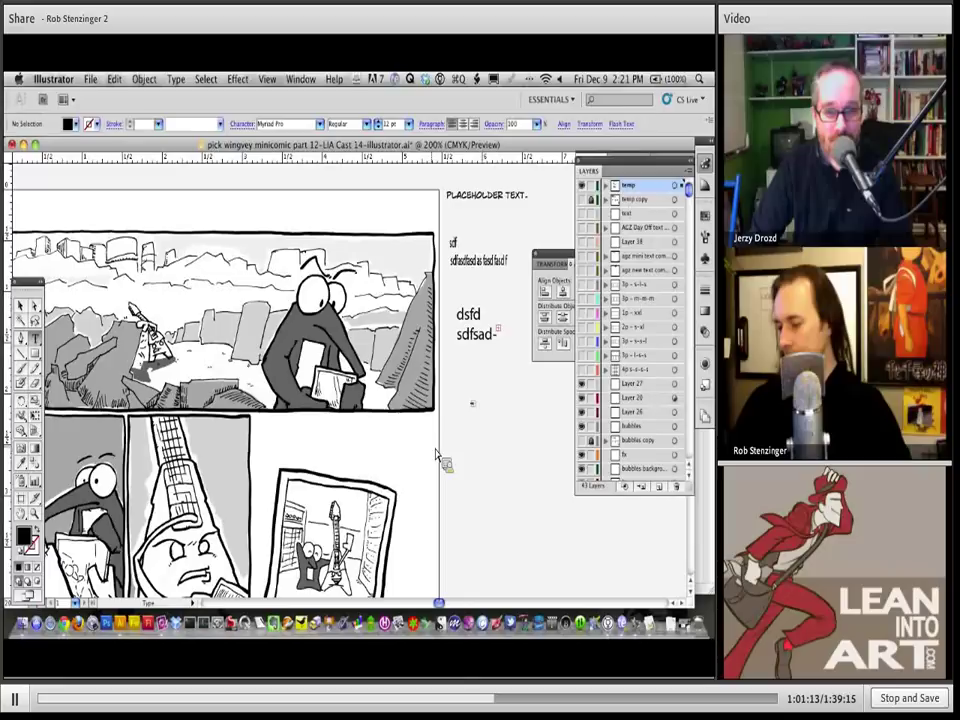
click(471, 403)
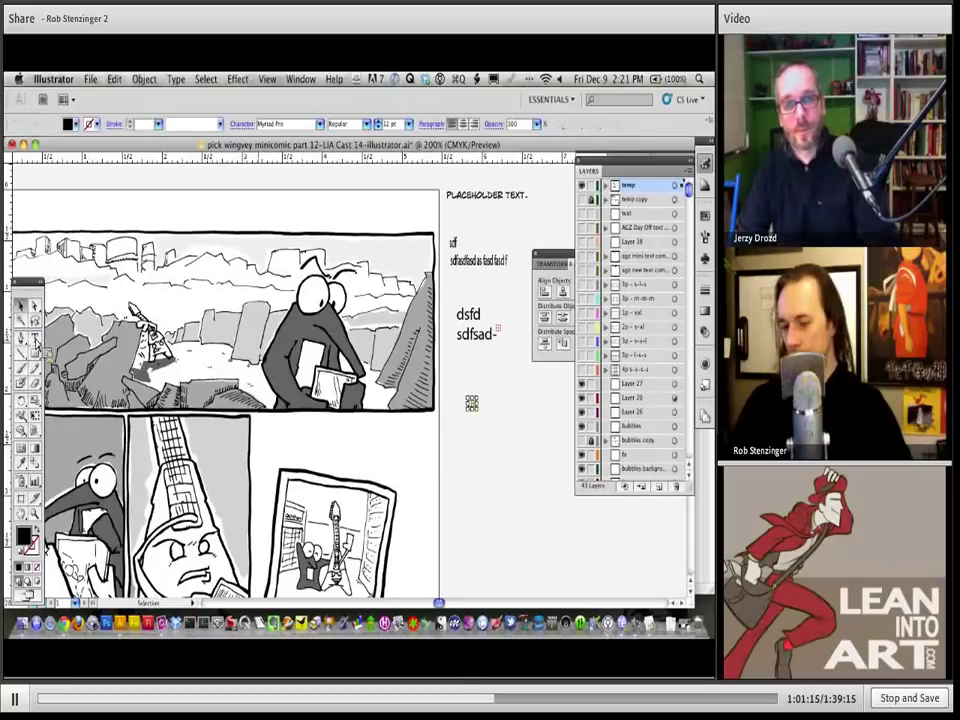
Step: Type the new placeholder line and move the Layers panel out of the way
key(Return)
key(Return)
text(asdfasdf d)
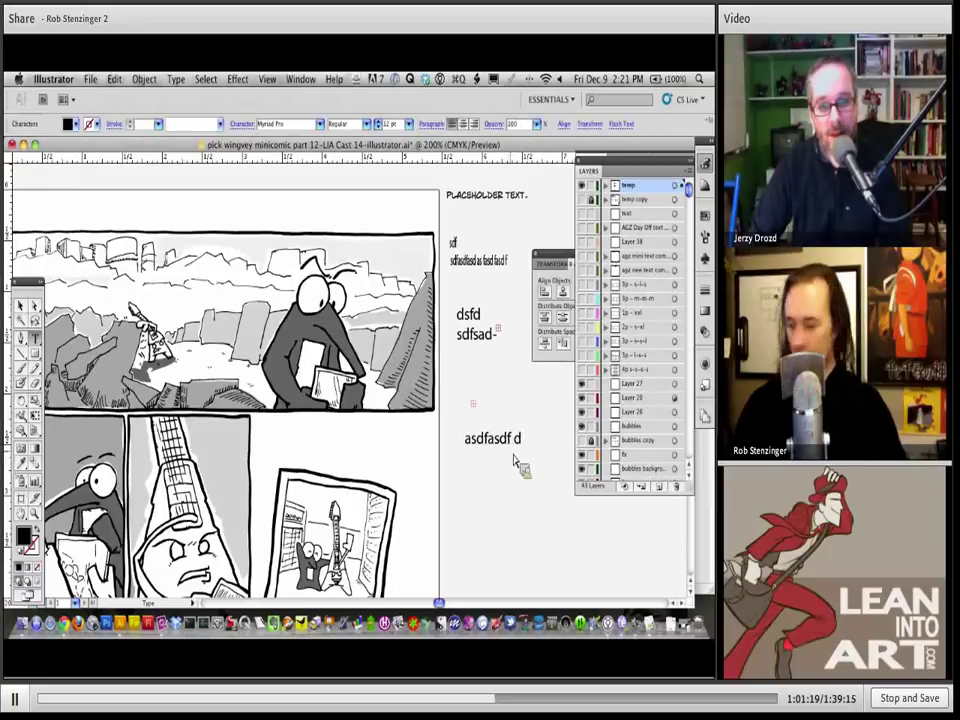
text( ff asdf sc)
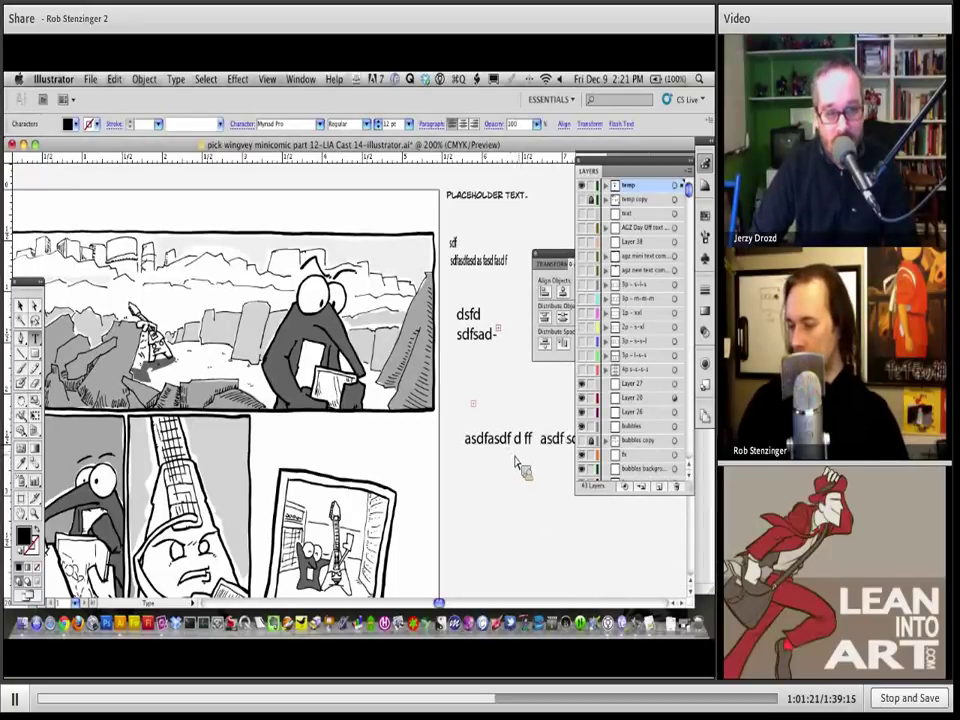
drag(644, 186, 702, 273)
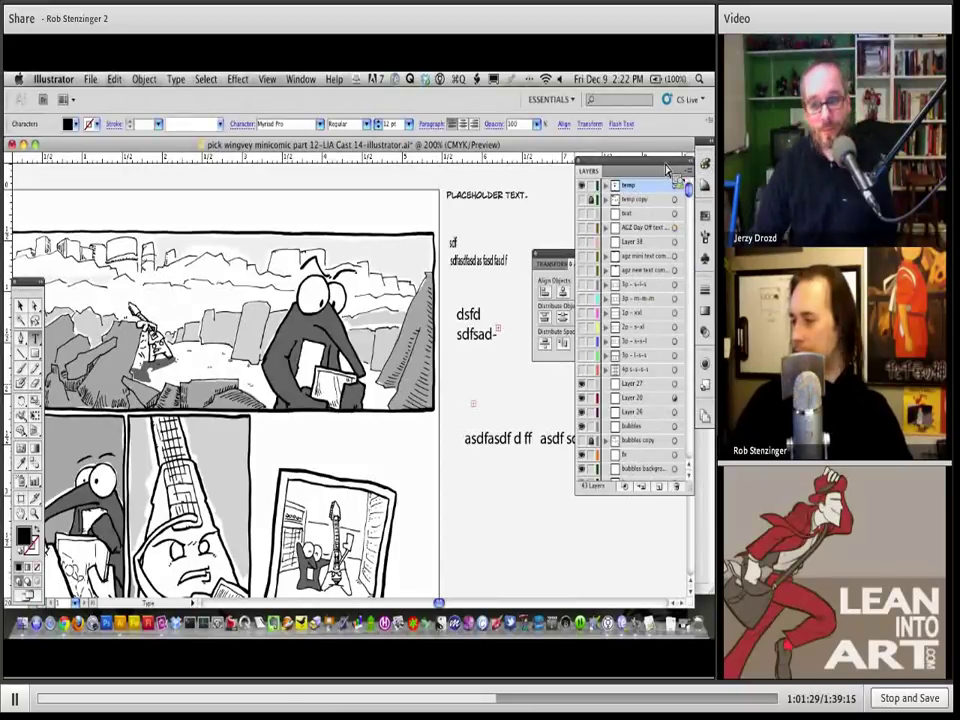
click(700, 316)
Step: Enlarge the new text and move it up just below the dsfd text
mouse_move(583, 439)
mouse_down()
mouse_move(540, 439)
mouse_move(528, 452)
mouse_move(590, 462)
mouse_move(546, 500)
mouse_up()
key(Escape)
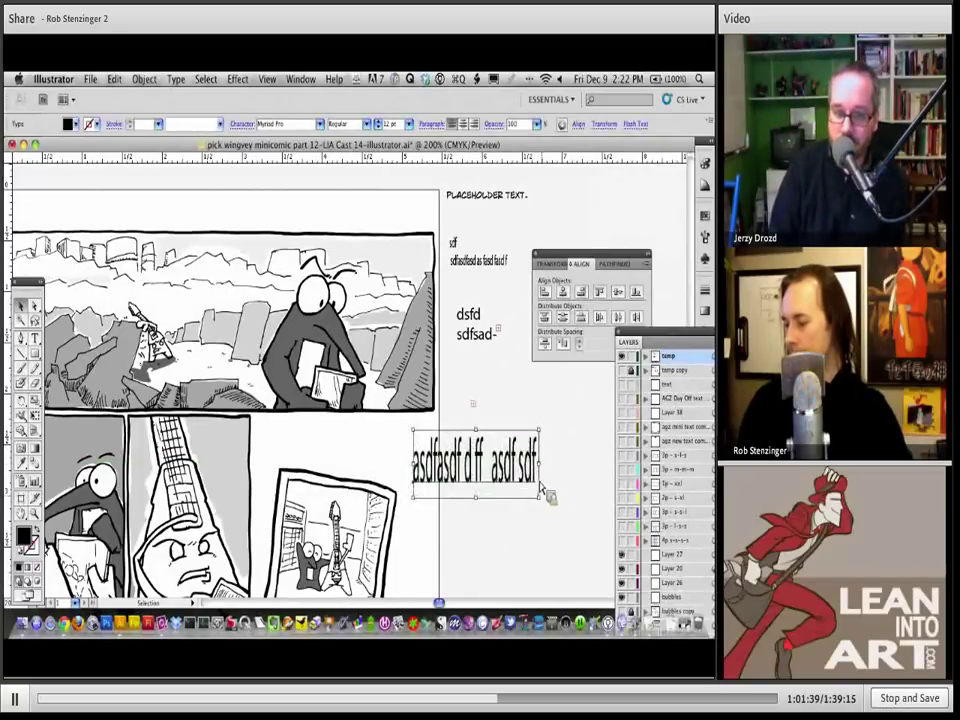
mouse_move(486, 482)
mouse_down()
mouse_move(535, 452)
mouse_move(532, 439)
mouse_up()
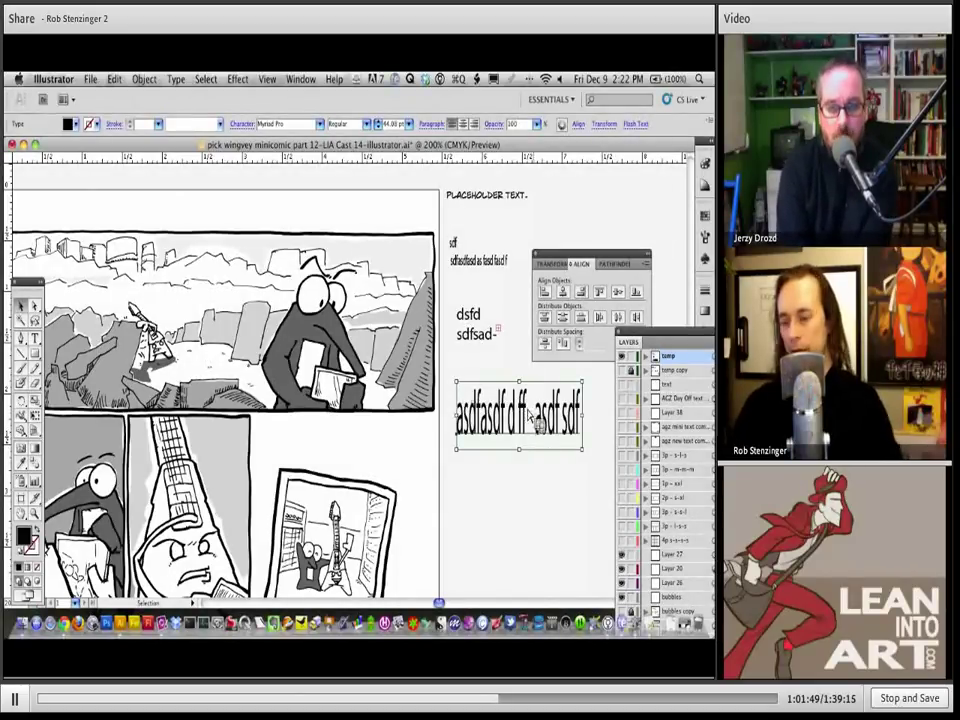
Step: Break the text so 'asdf sdf' sits on its own second line
key(t)
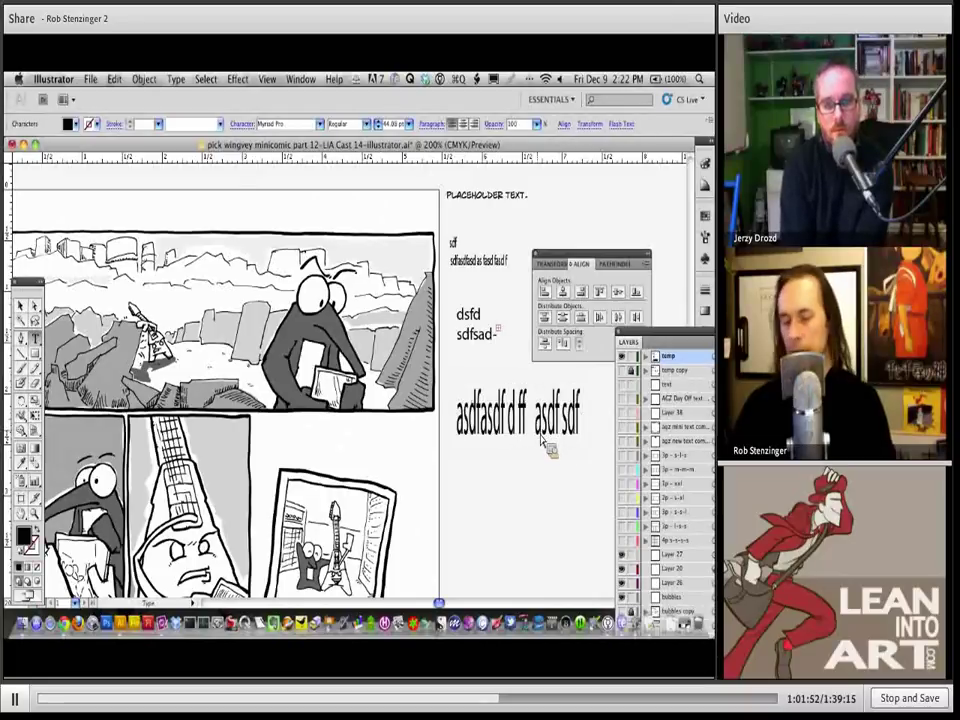
click(540, 437)
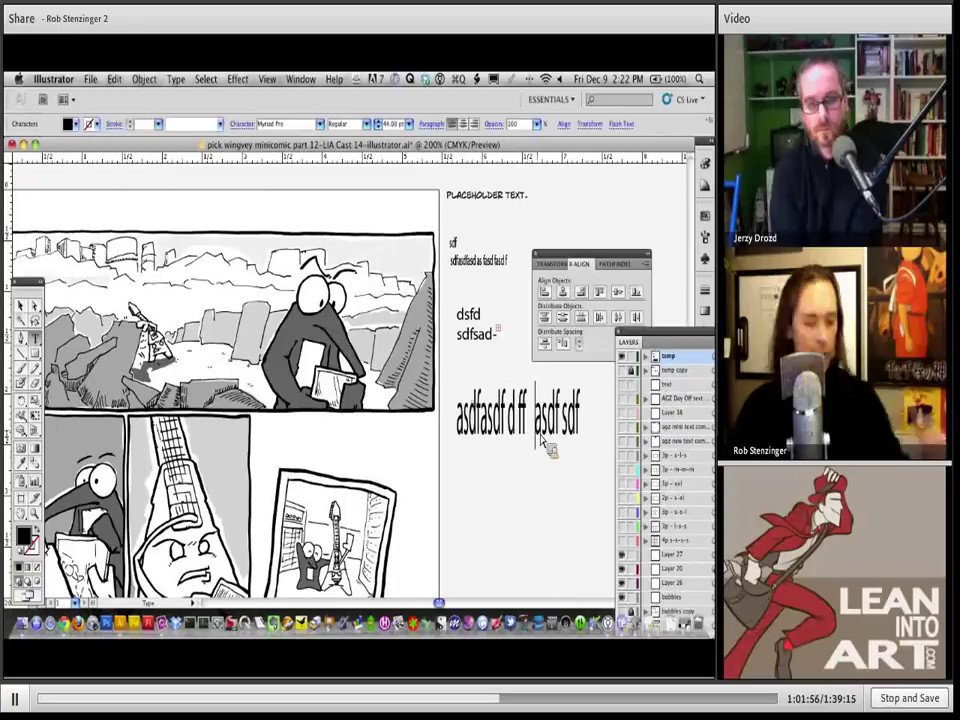
key(Return)
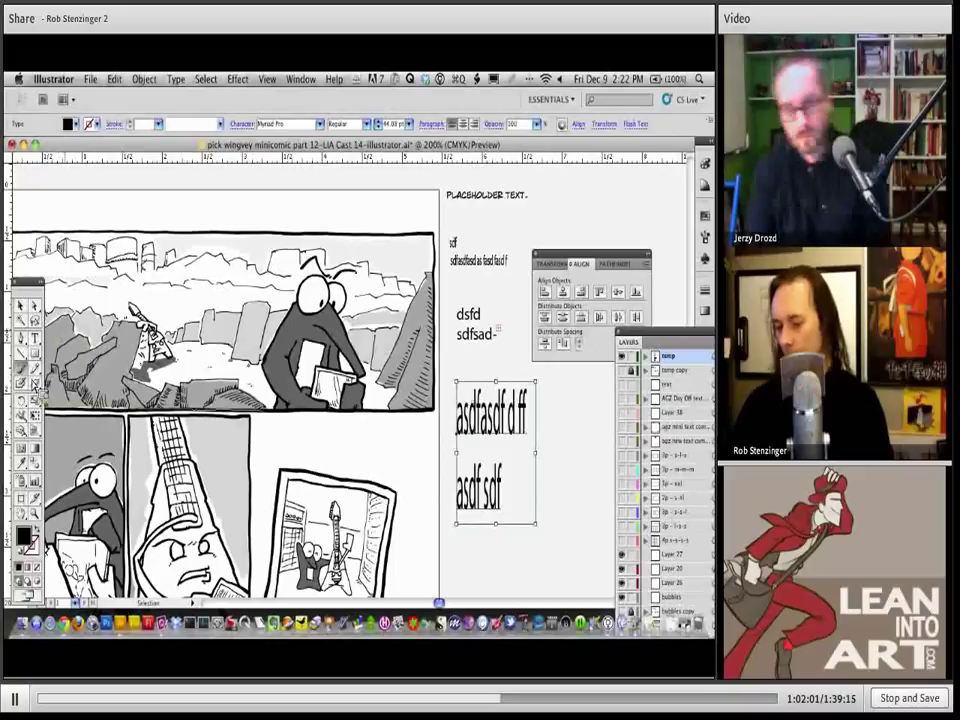
Step: With the Paintbrush, draw a rough oval around the text with strokes striking through both lines
click(21, 305)
key(b)
mouse_move(504, 352)
mouse_down()
mouse_move(522, 372)
mouse_move(466, 432)
mouse_move(524, 403)
mouse_up()
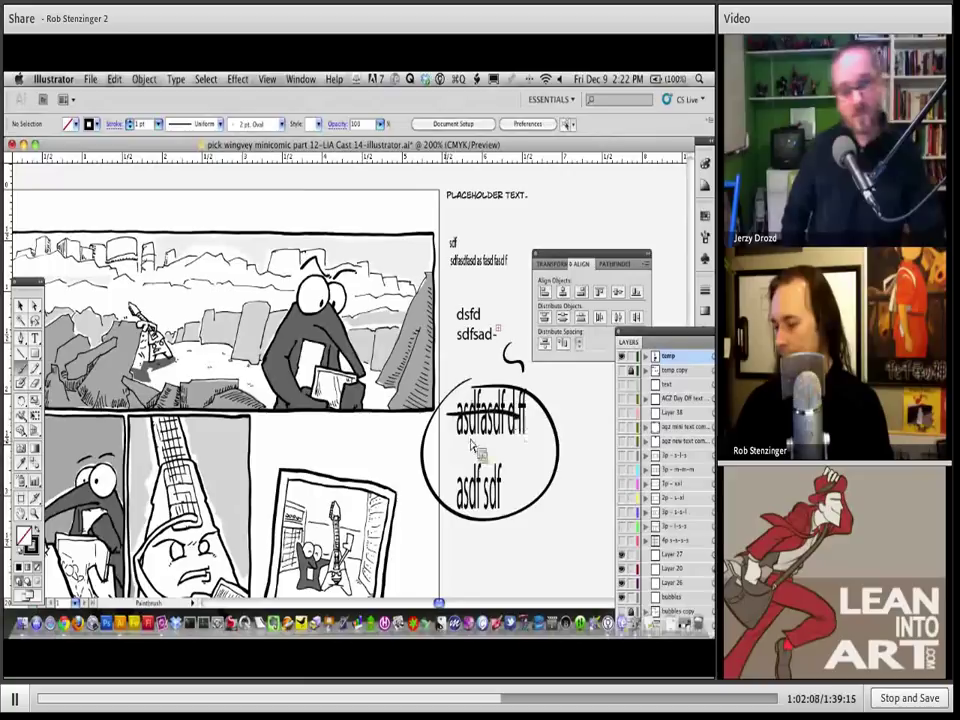
drag(430, 452, 540, 446)
drag(456, 490, 508, 484)
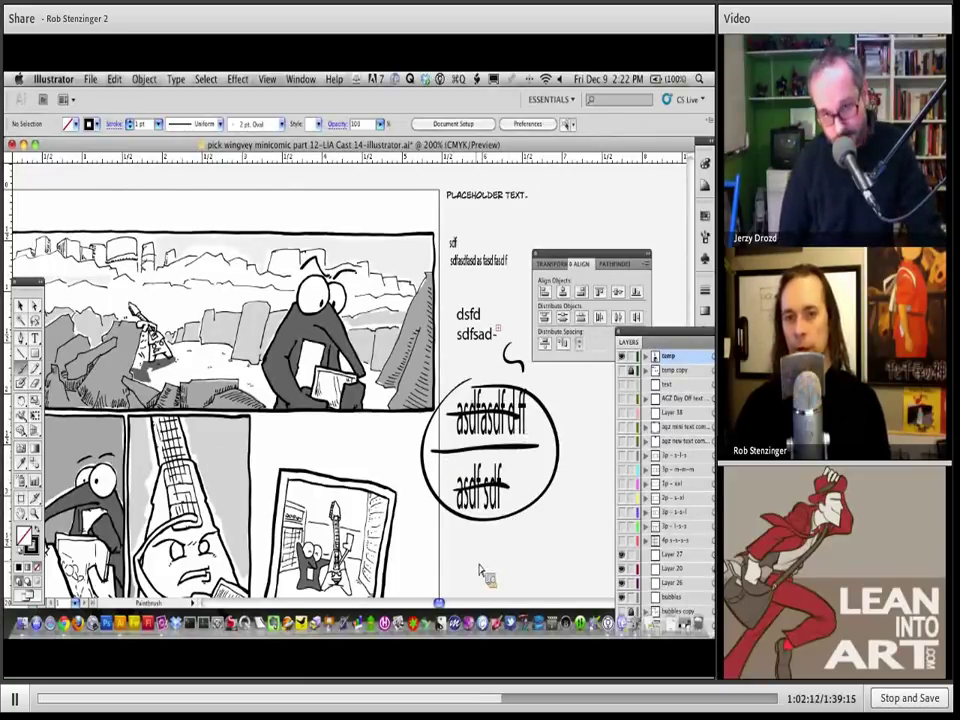
drag(416, 456, 426, 468)
drag(476, 518, 512, 514)
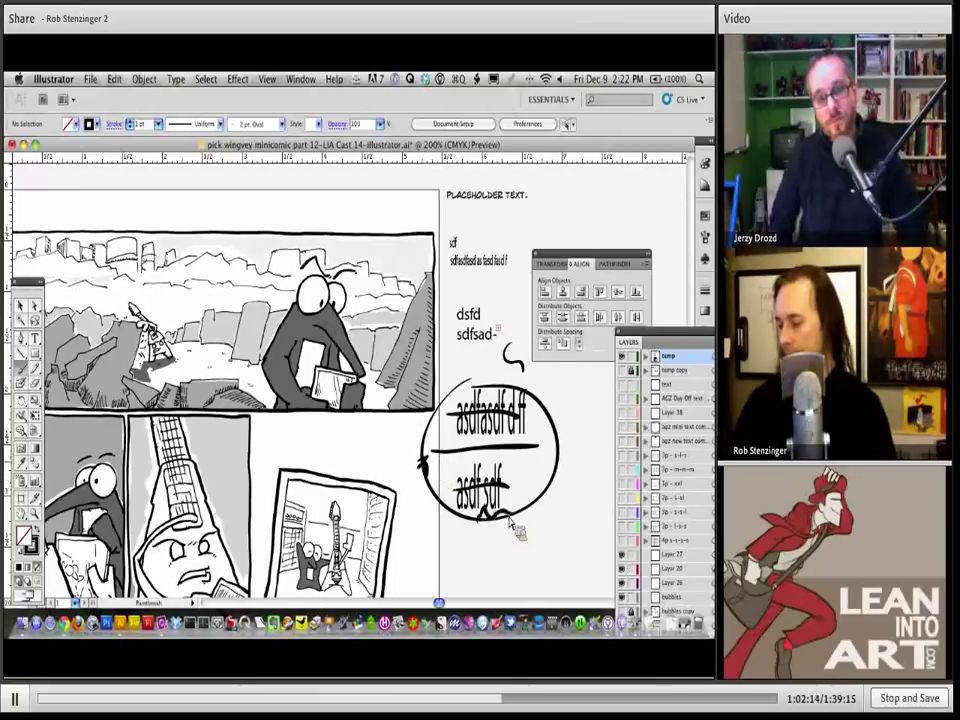
drag(545, 428, 553, 442)
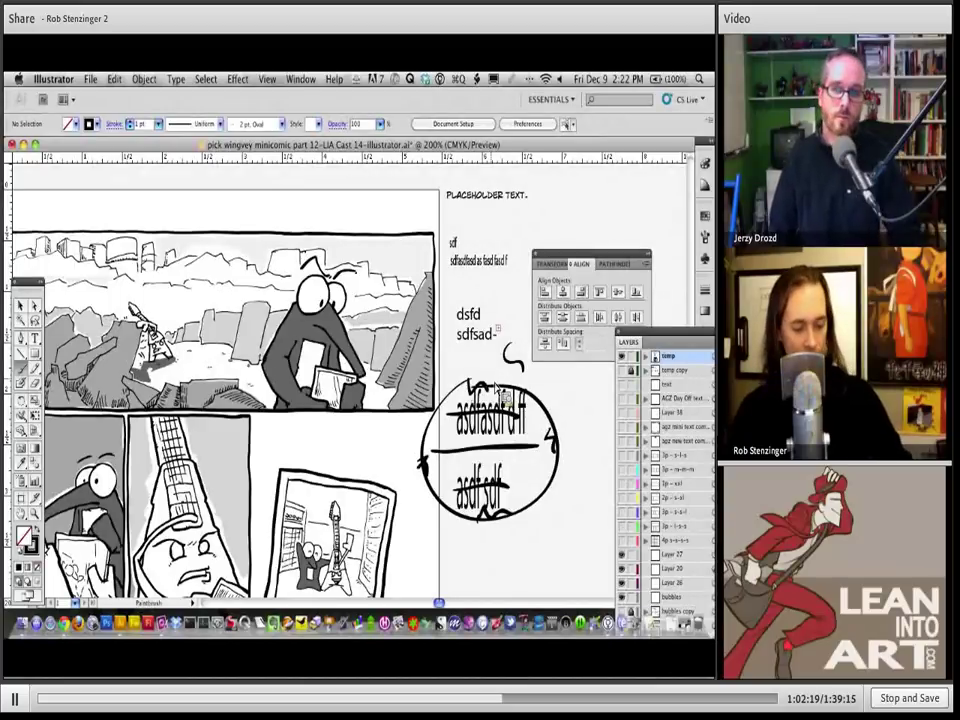
Step: Select the circled text group with the Selection tool
key(v)
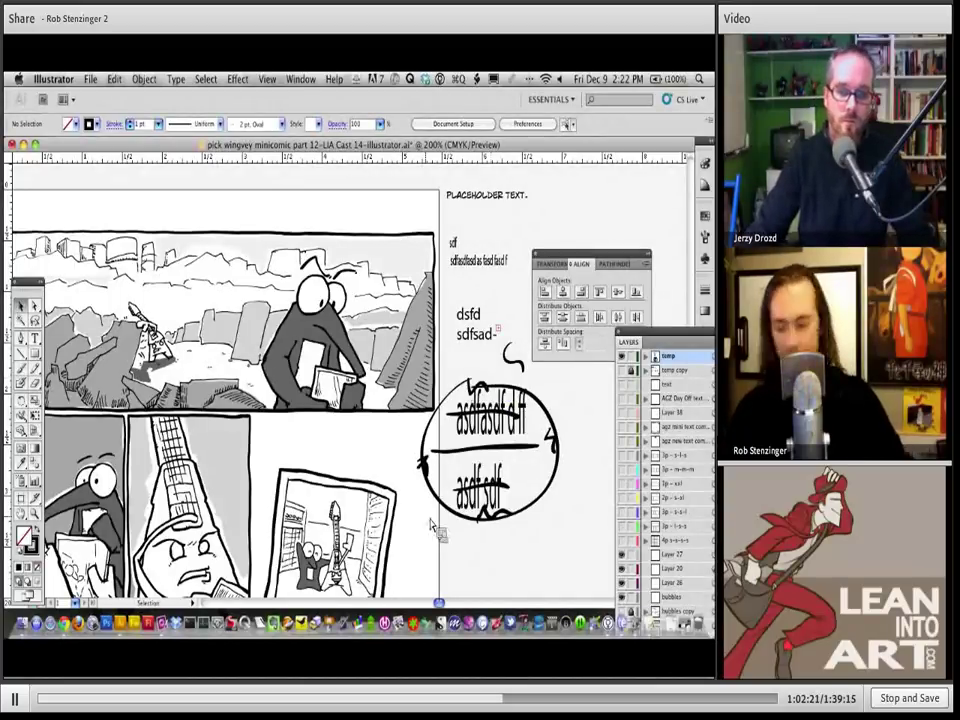
drag(432, 510, 416, 545)
drag(377, 268, 537, 490)
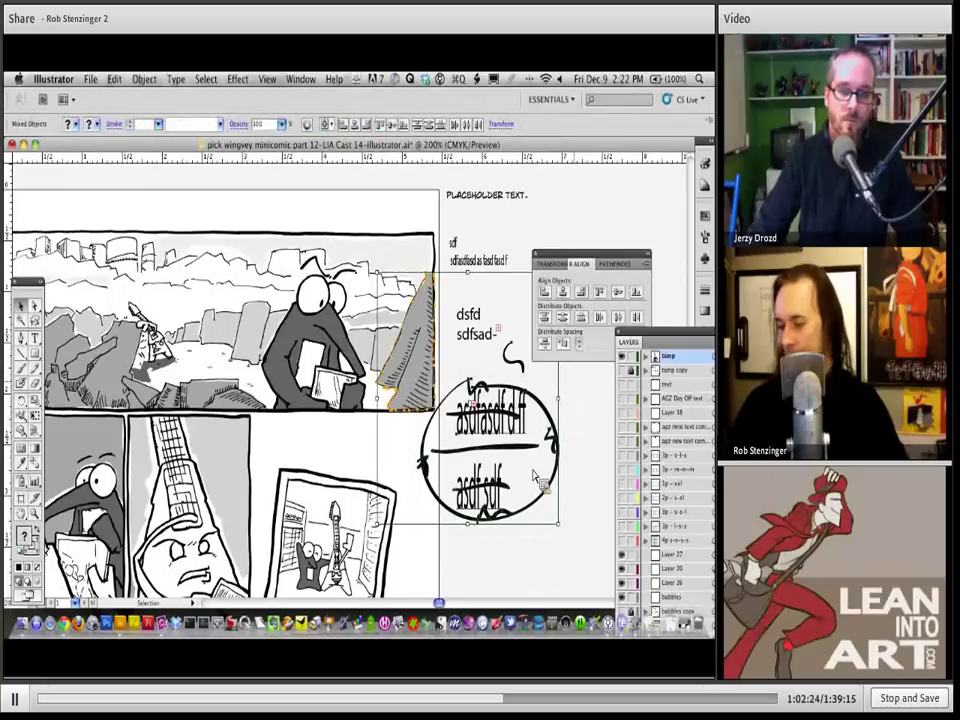
click(572, 505)
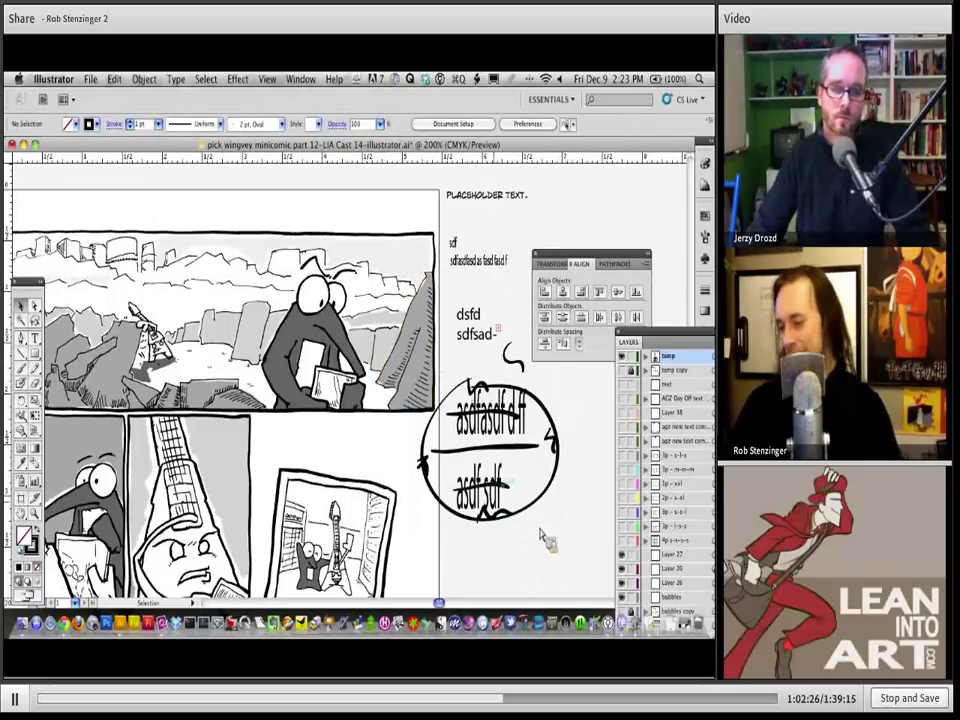
click(513, 446)
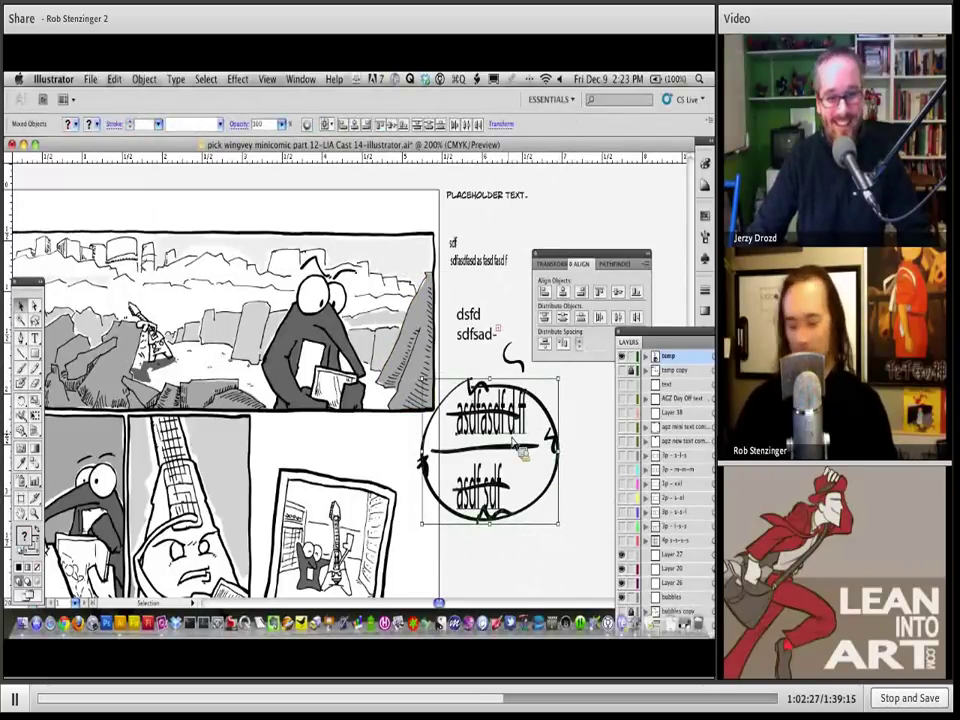
Step: Delete the crossed-out circled text group and the lightning squiggle
key(Delete)
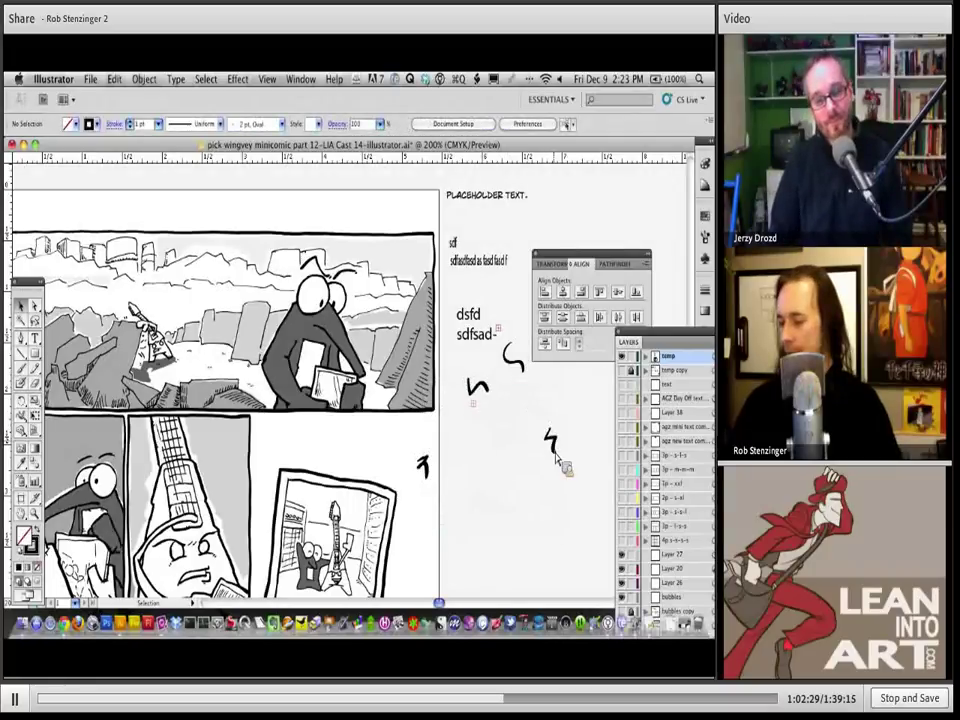
drag(555, 450, 488, 409)
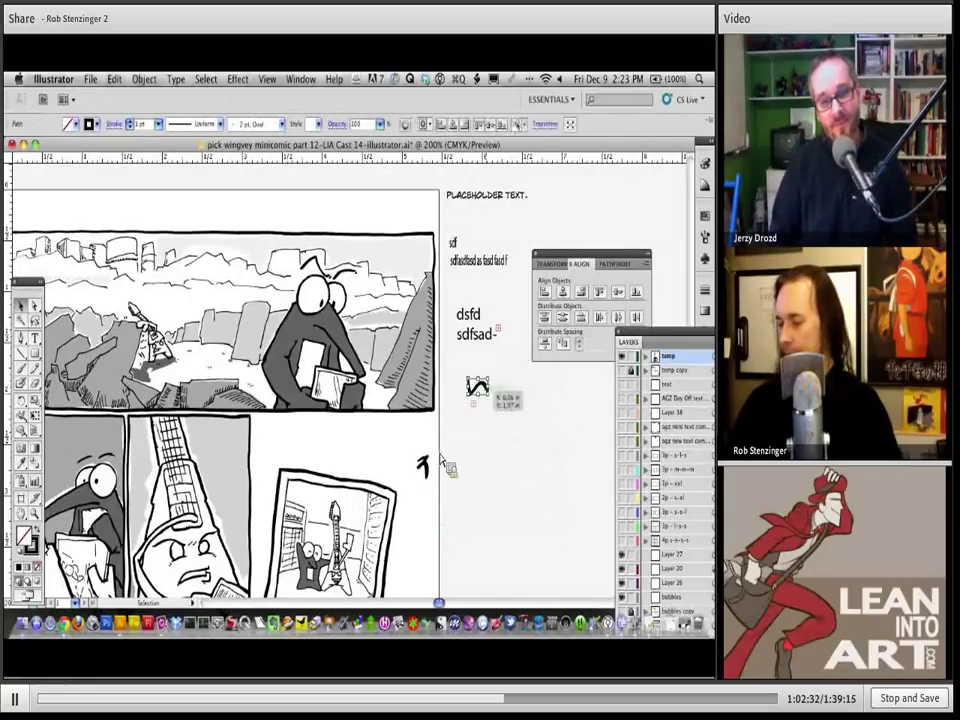
key(Delete)
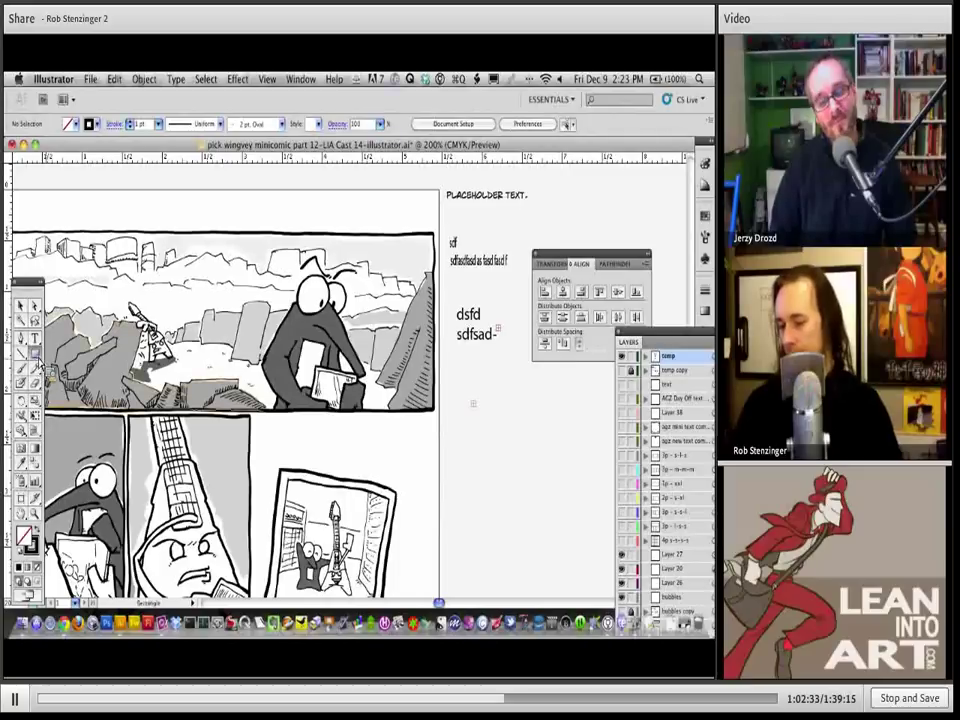
Step: Draw a square rectangle below the sample text with fill set to None
drag(463, 433, 561, 531)
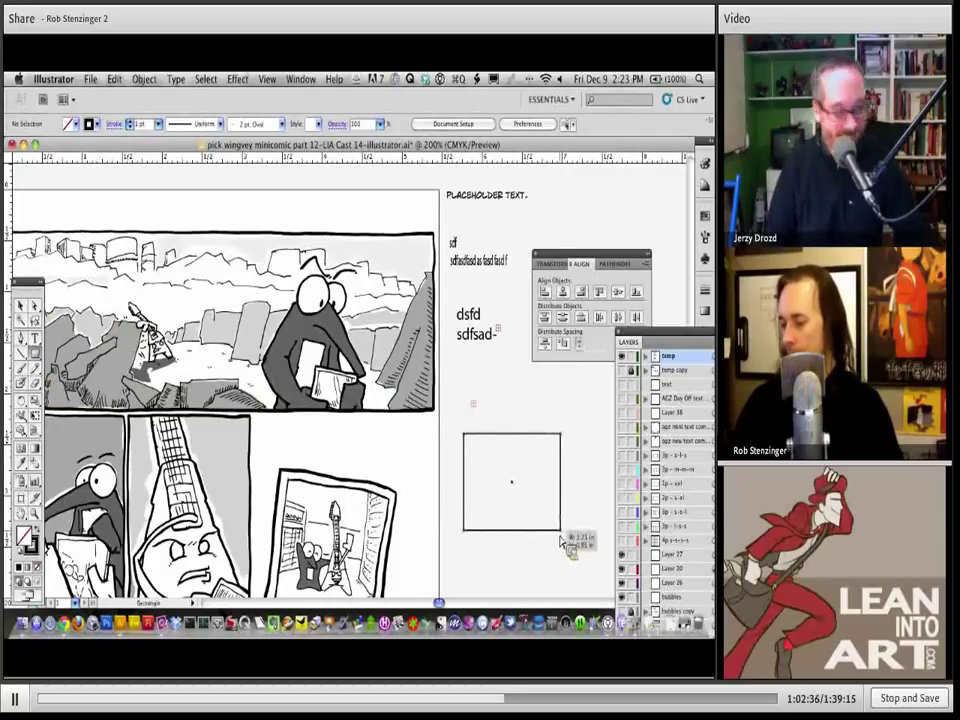
click(77, 124)
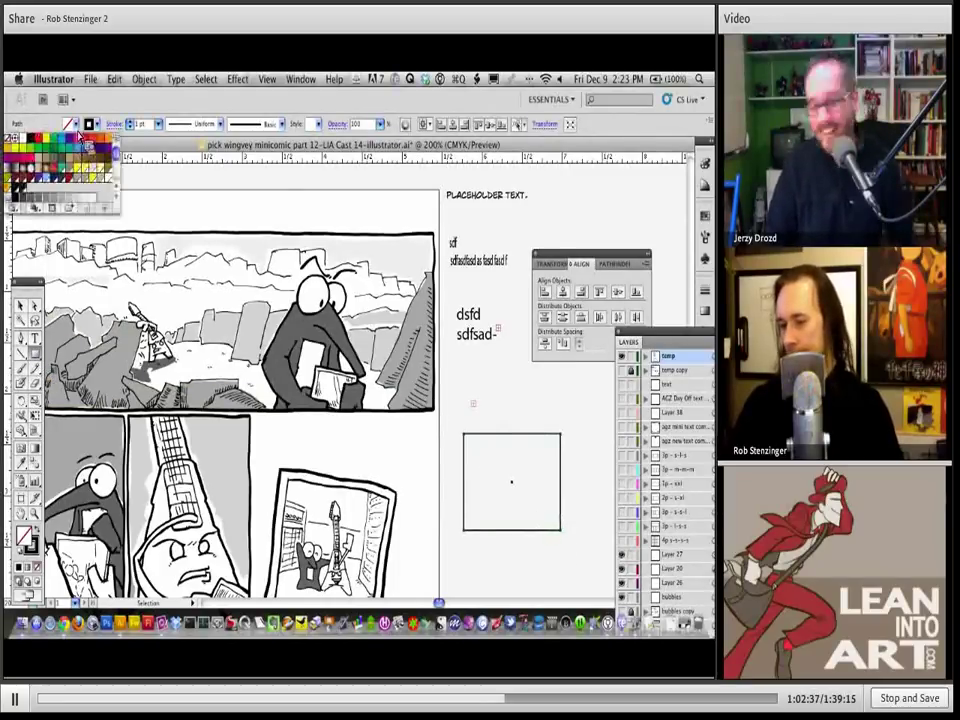
key(Escape)
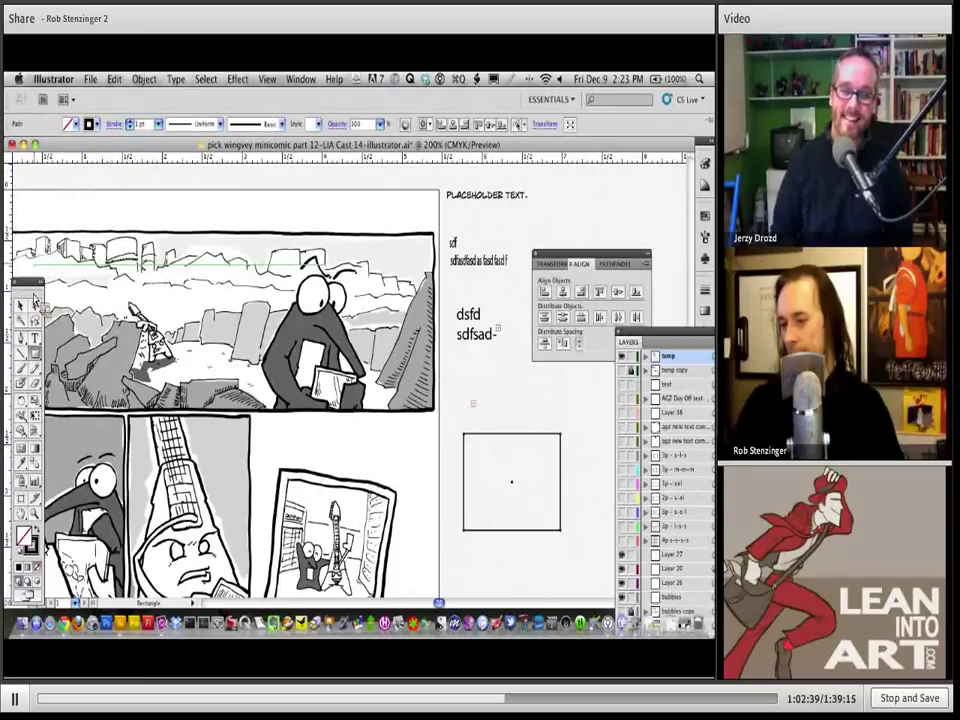
Step: Fill the square with area-type gibberish text, then widen the box so it rewraps to three lines
click(35, 338)
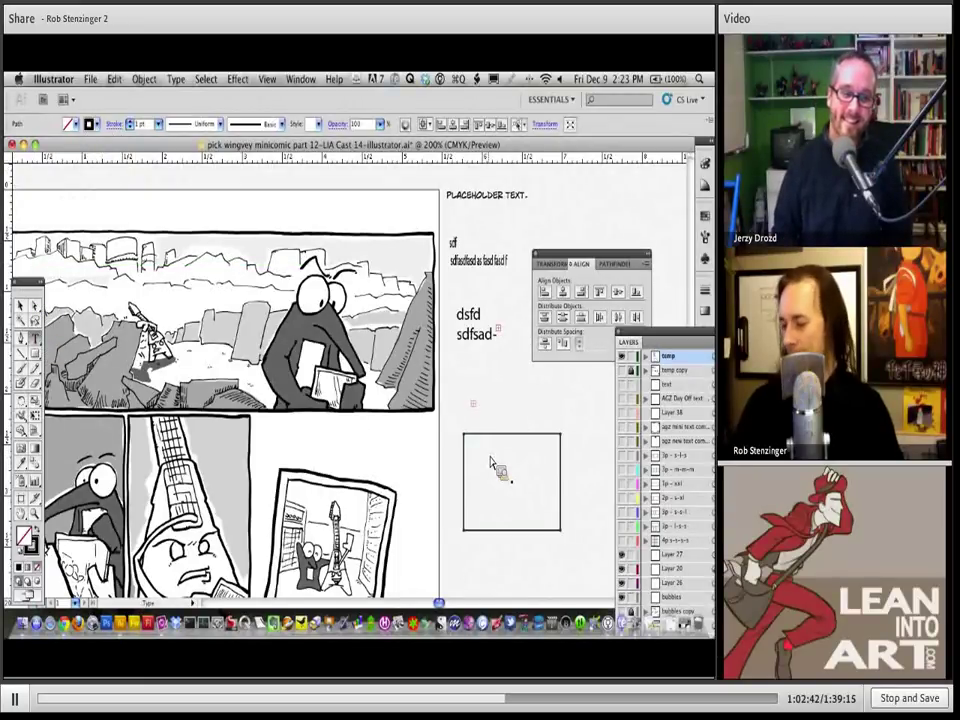
drag(35, 338, 82, 358)
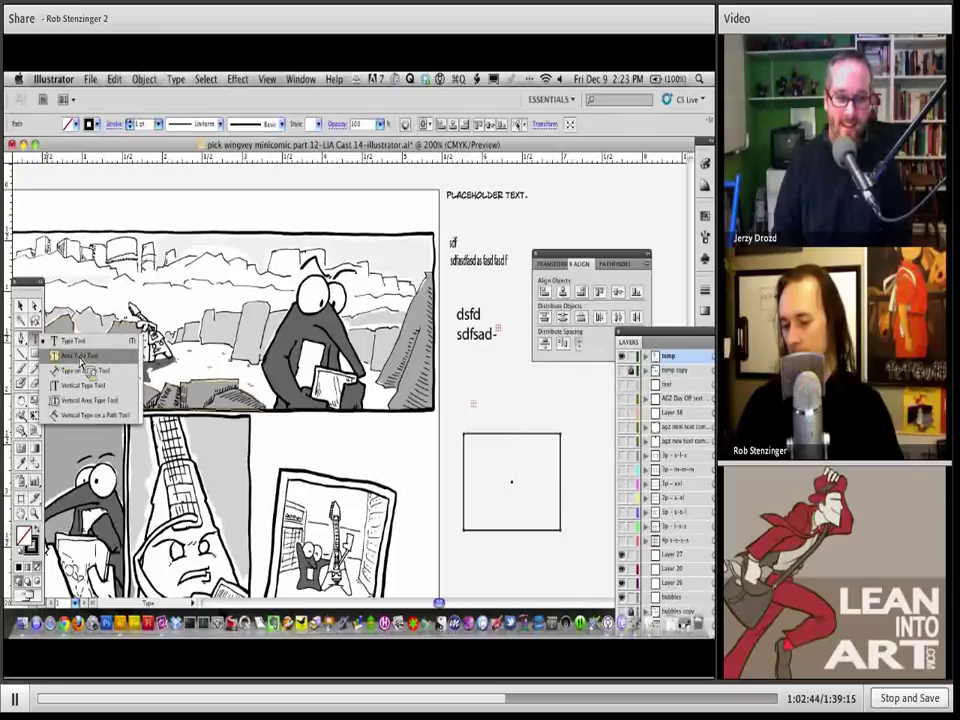
click(82, 358)
click(473, 456)
text(bvbnvbnvn fh f)
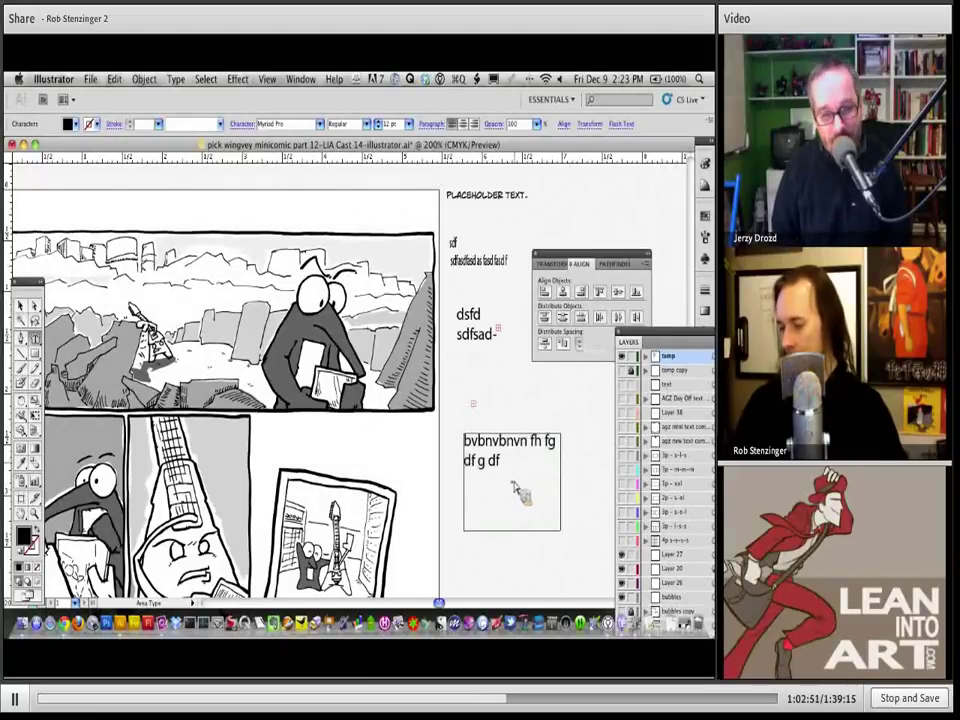
text(g dfg dfg dfg)
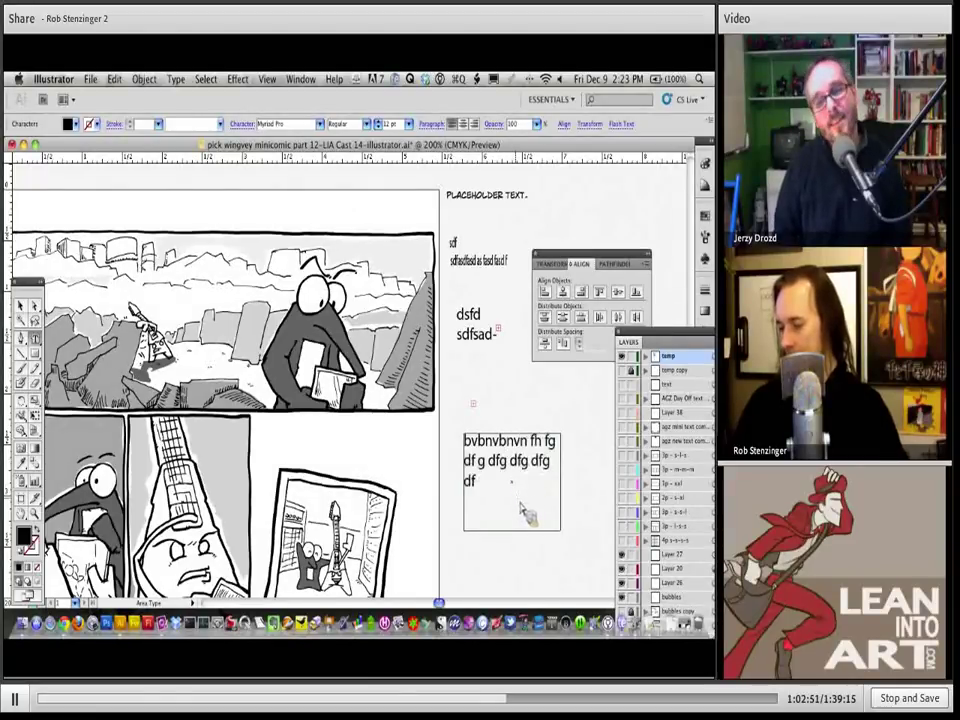
text( dfg df gdfg dfg dfg)
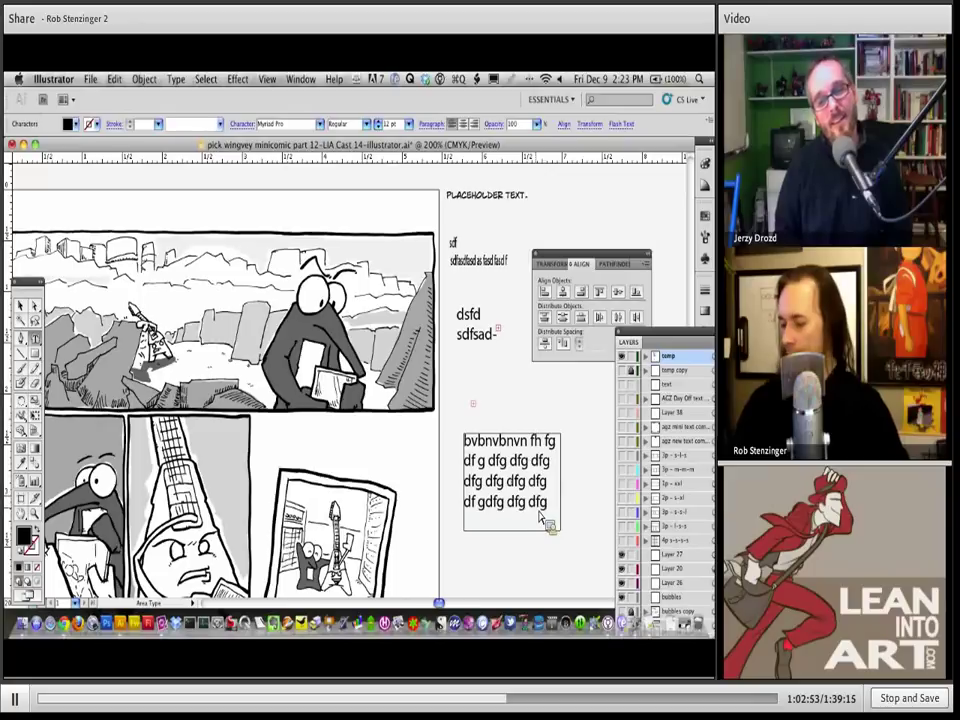
key(Escape)
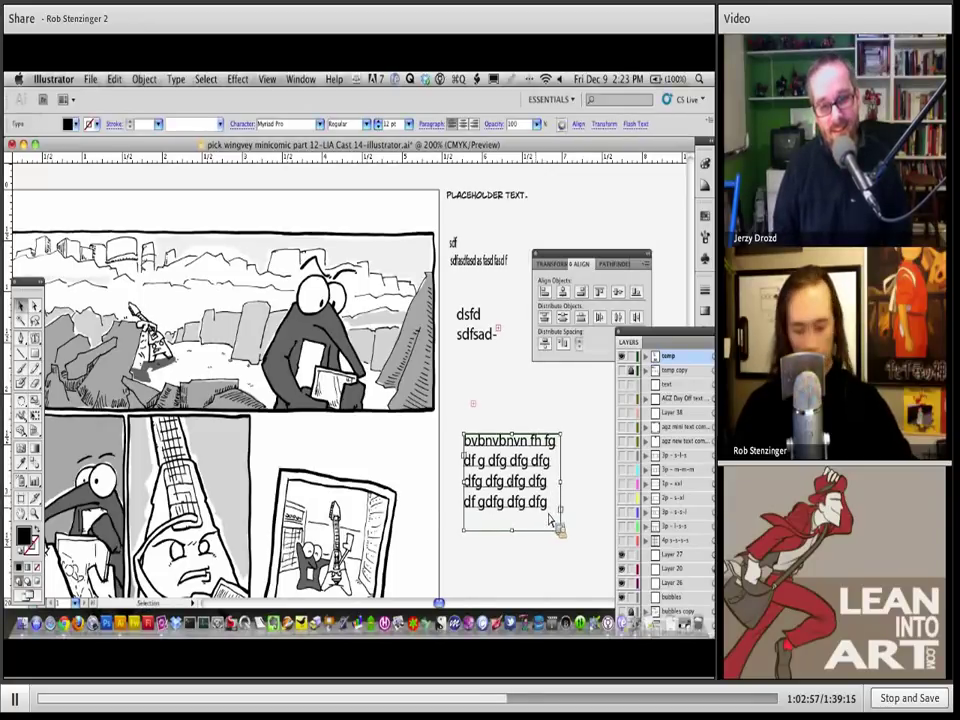
mouse_move(549, 526)
mouse_down()
mouse_move(560, 543)
mouse_move(536, 537)
mouse_move(606, 550)
mouse_move(568, 514)
mouse_move(578, 525)
mouse_move(566, 528)
mouse_move(594, 541)
mouse_up()
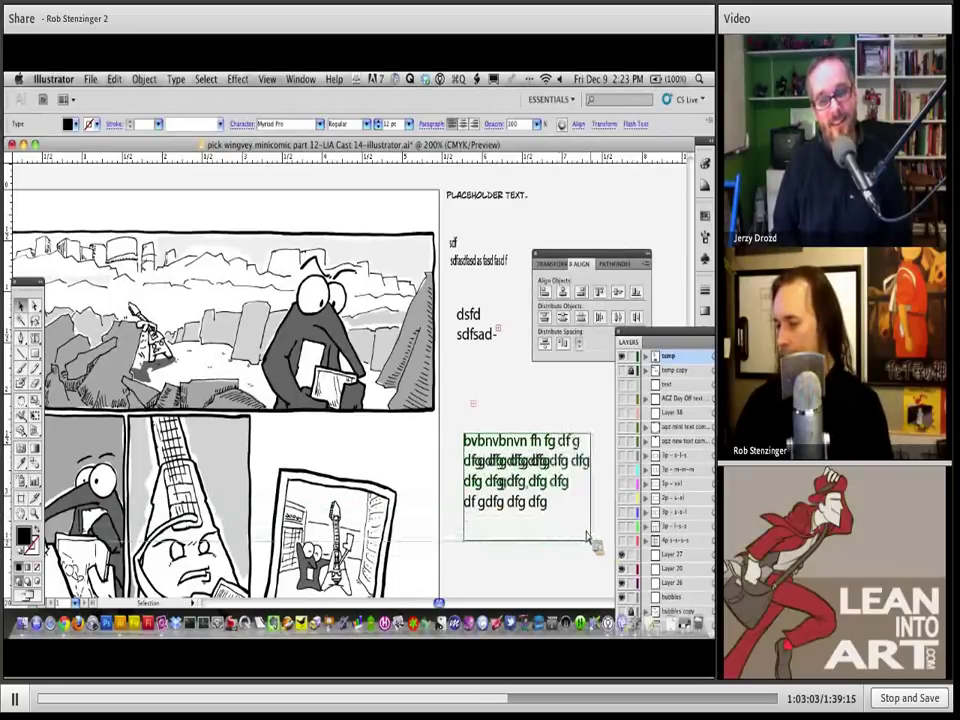
Step: Scale up the sdf text and narrow the area-text box so it wraps to five lines
click(510, 280)
drag(452, 268, 444, 373)
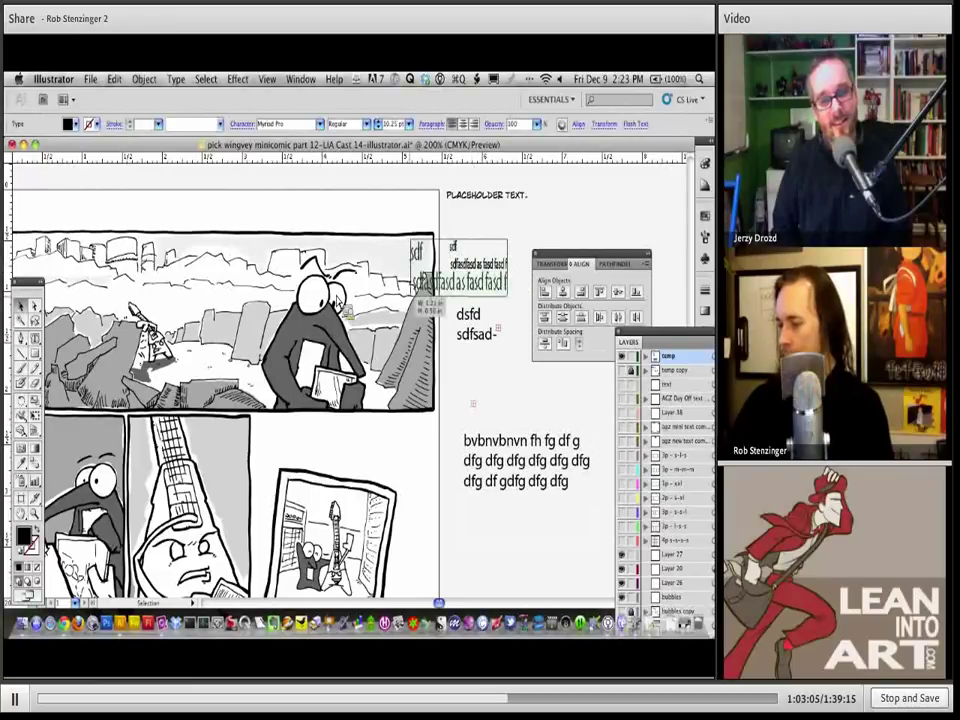
drag(411, 295, 384, 298)
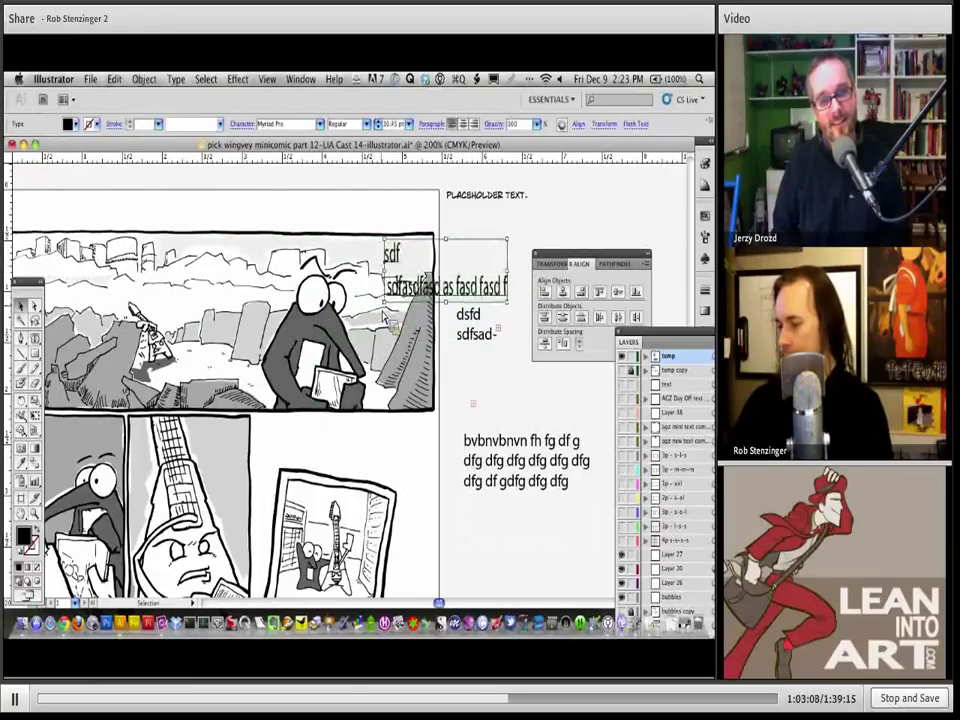
click(552, 484)
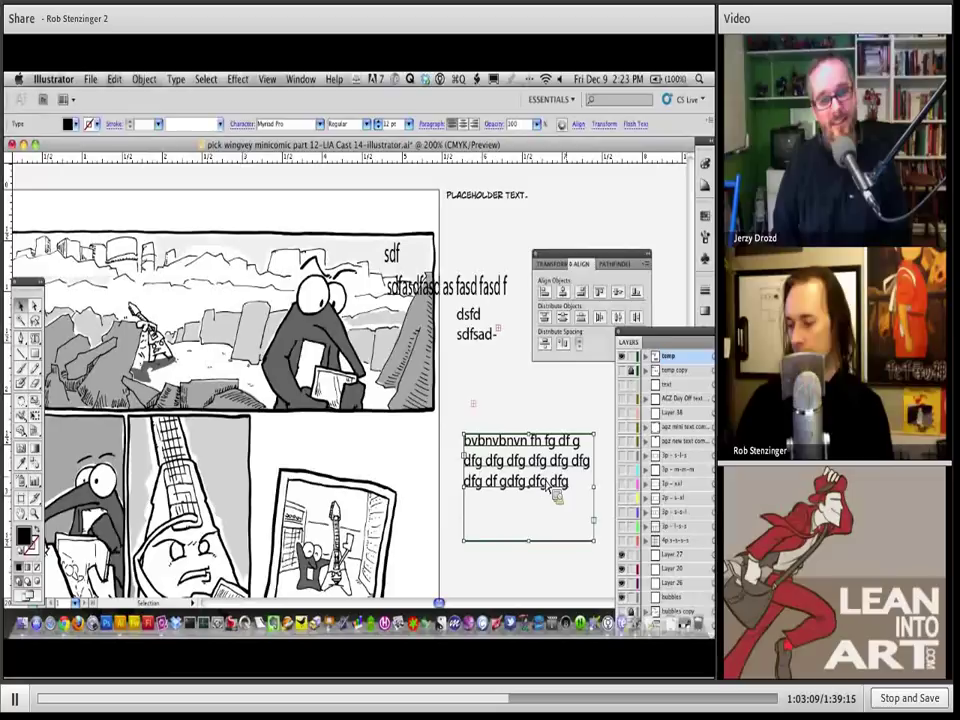
click(603, 507)
mouse_move(597, 494)
mouse_down()
mouse_move(557, 520)
mouse_move(558, 508)
mouse_move(595, 500)
mouse_up()
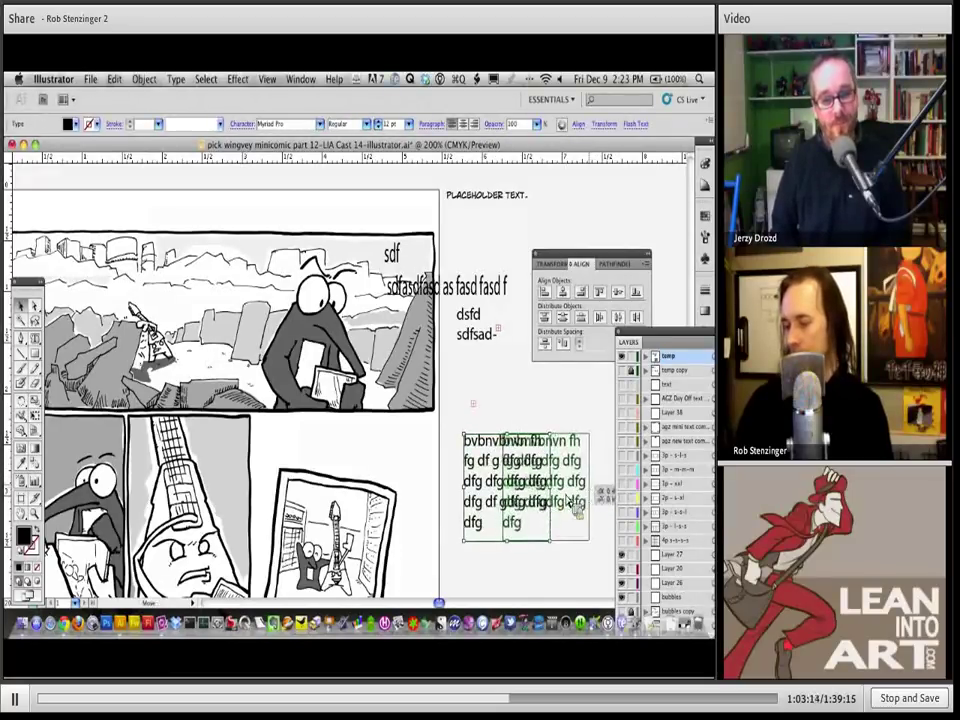
Step: Stack the sdf text beneath 'dsfd sdfsad-' with the area-text block below it
drag(420, 285, 522, 430)
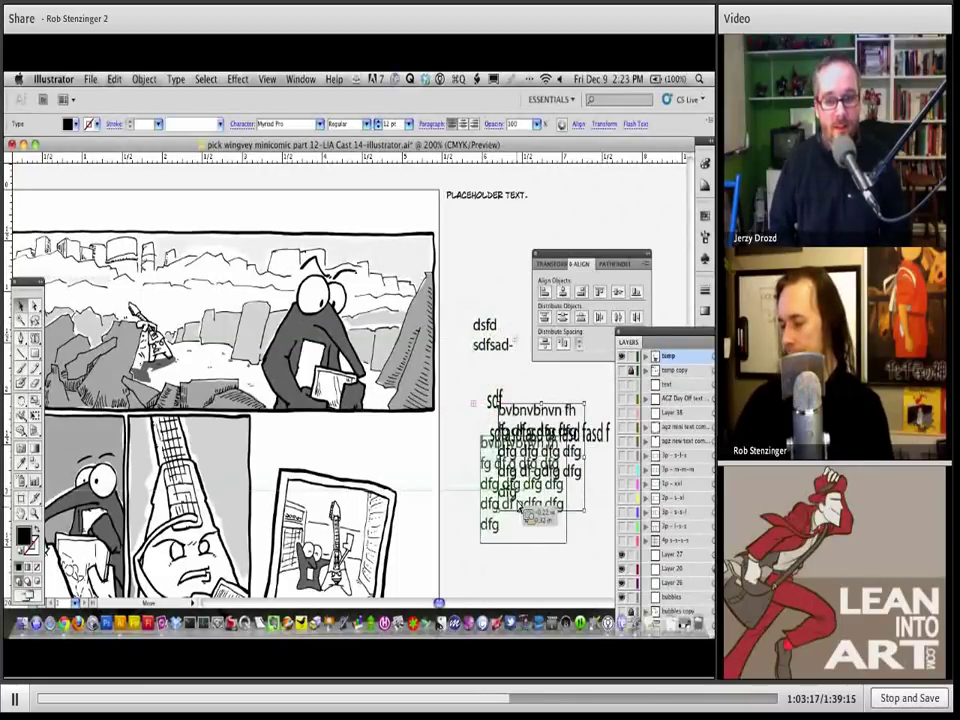
drag(528, 436, 490, 488)
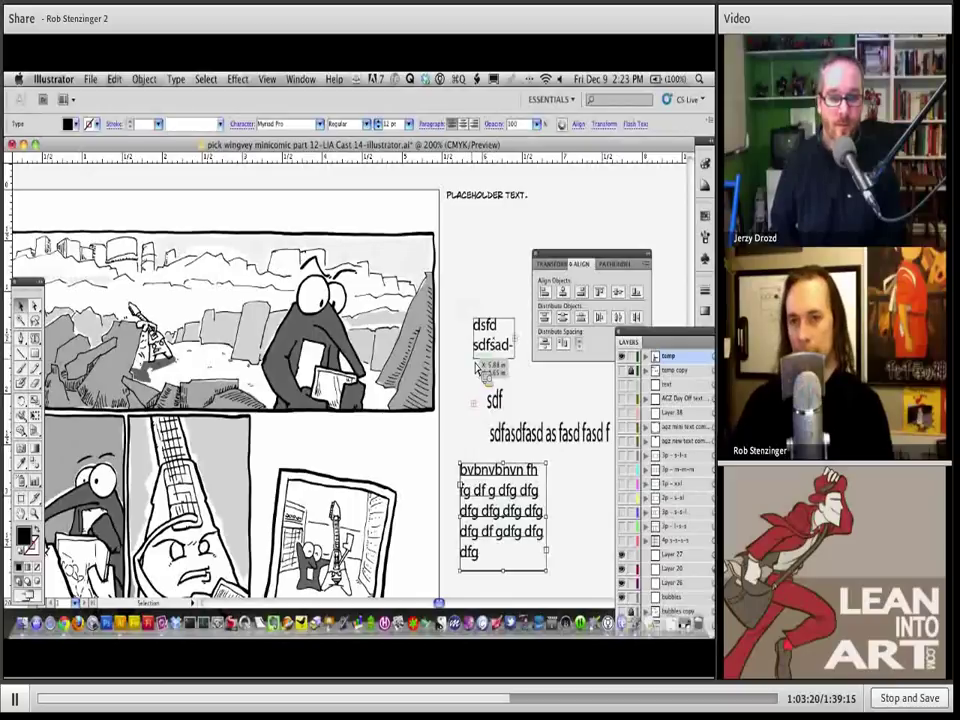
click(36, 339)
drag(40, 340, 118, 372)
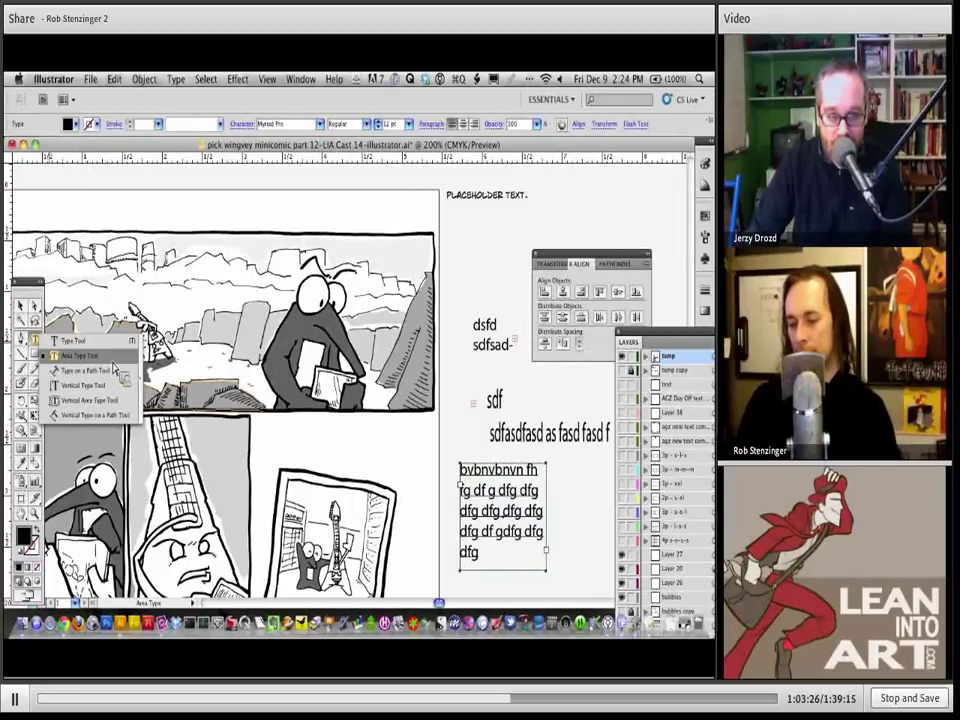
Step: Nudge the area-text box slightly right and check its context menu
drag(72, 364, 72, 360)
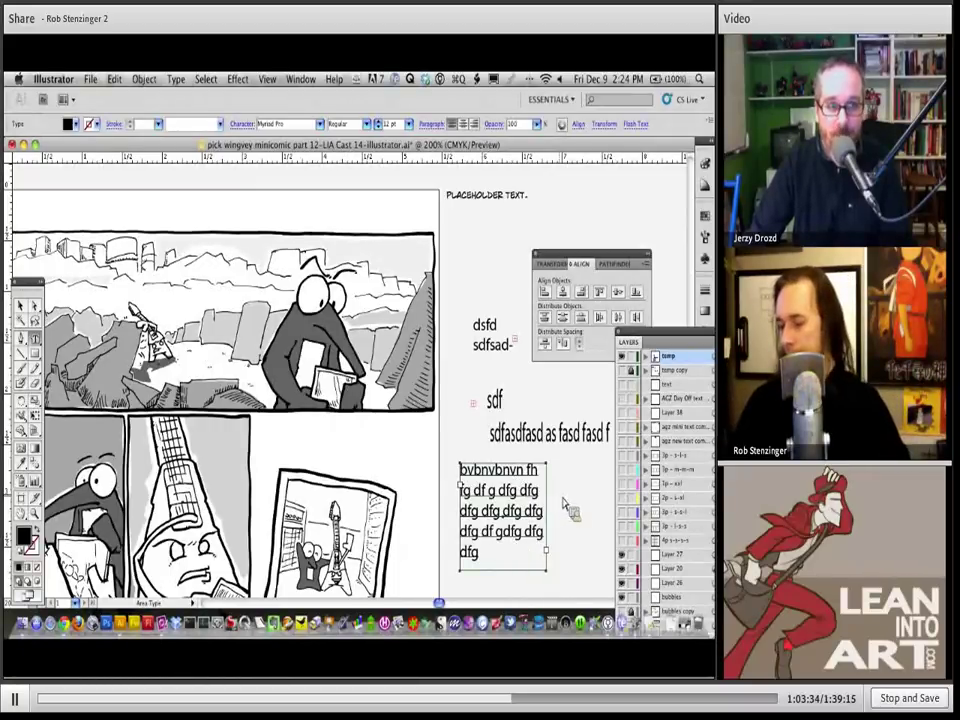
key(v)
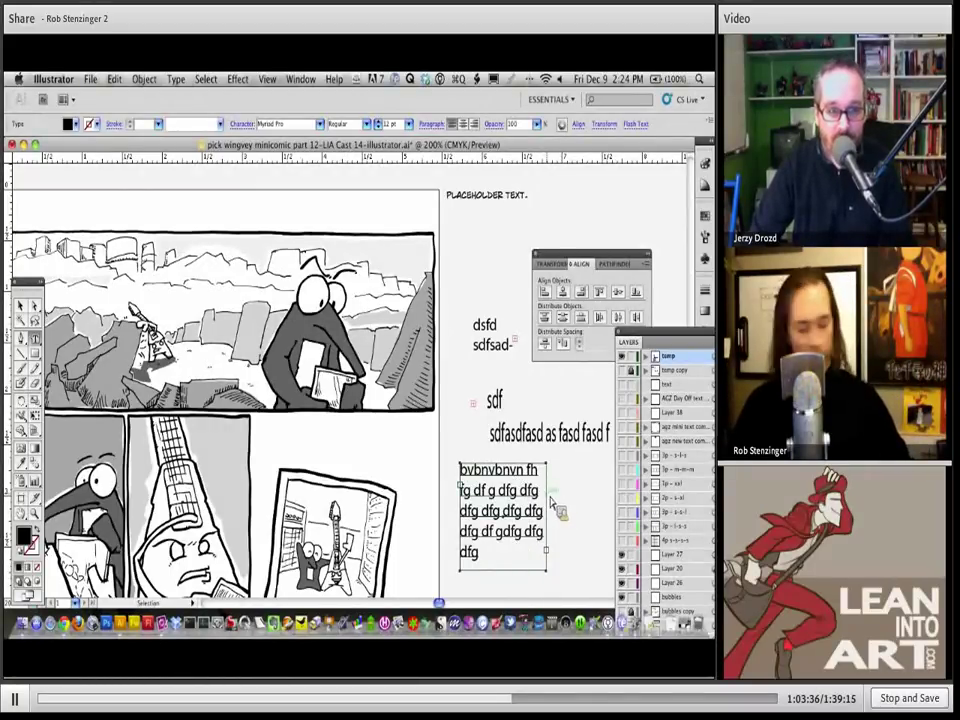
drag(540, 497, 553, 505)
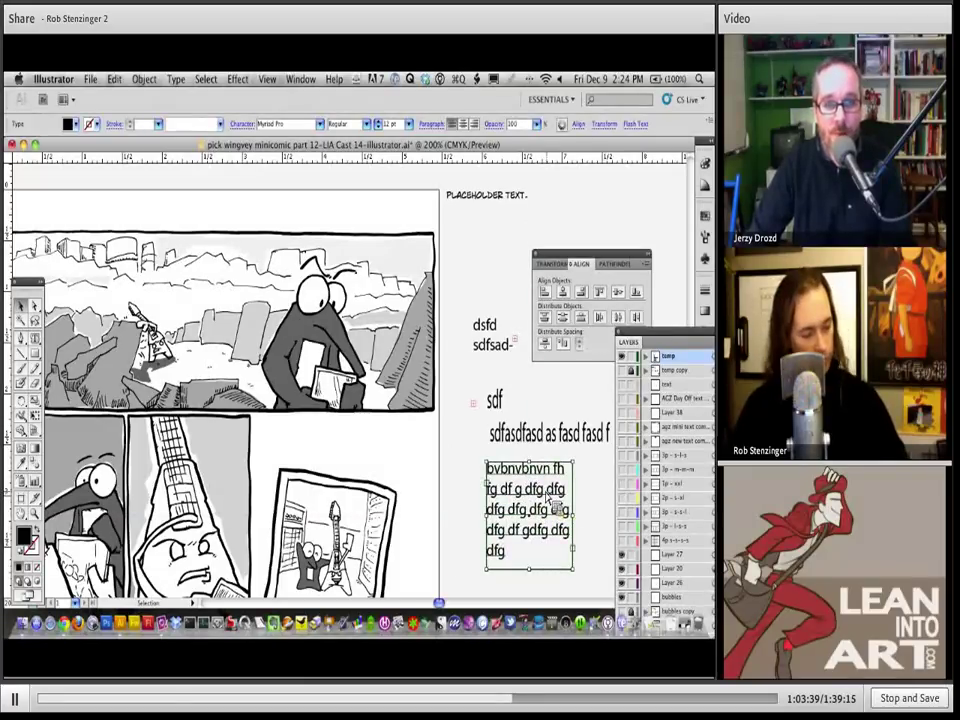
right_click(548, 488)
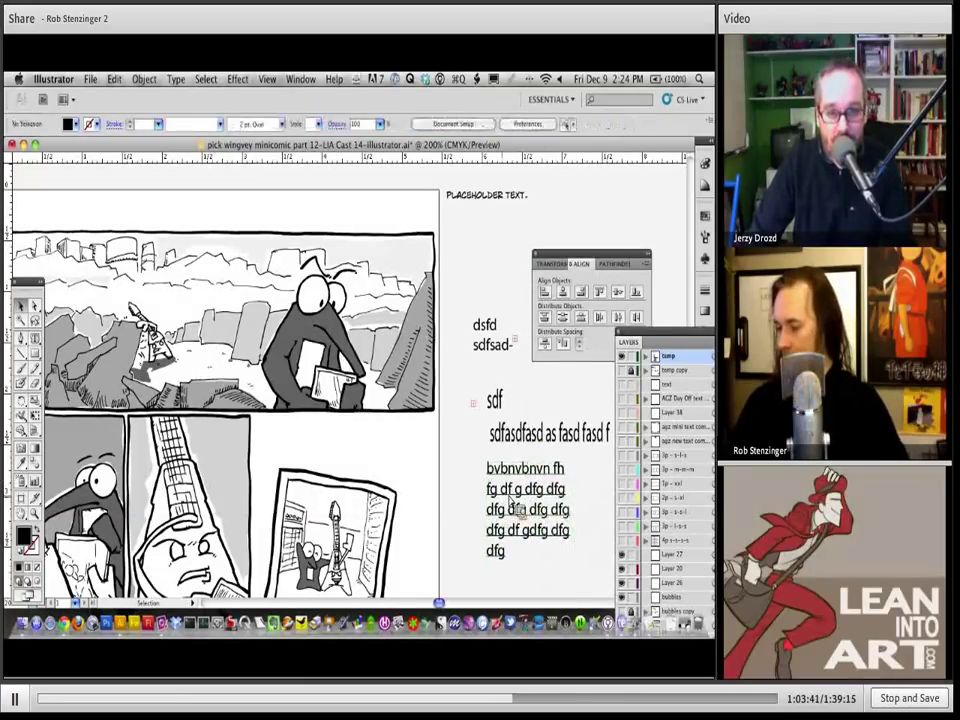
right_click(495, 478)
key(Escape)
Step: Duplicate the text box, then marquee-select all the scratch test text and delete it
mouse_move(495, 478)
mouse_down()
mouse_move(437, 476)
mouse_move(435, 456)
mouse_up()
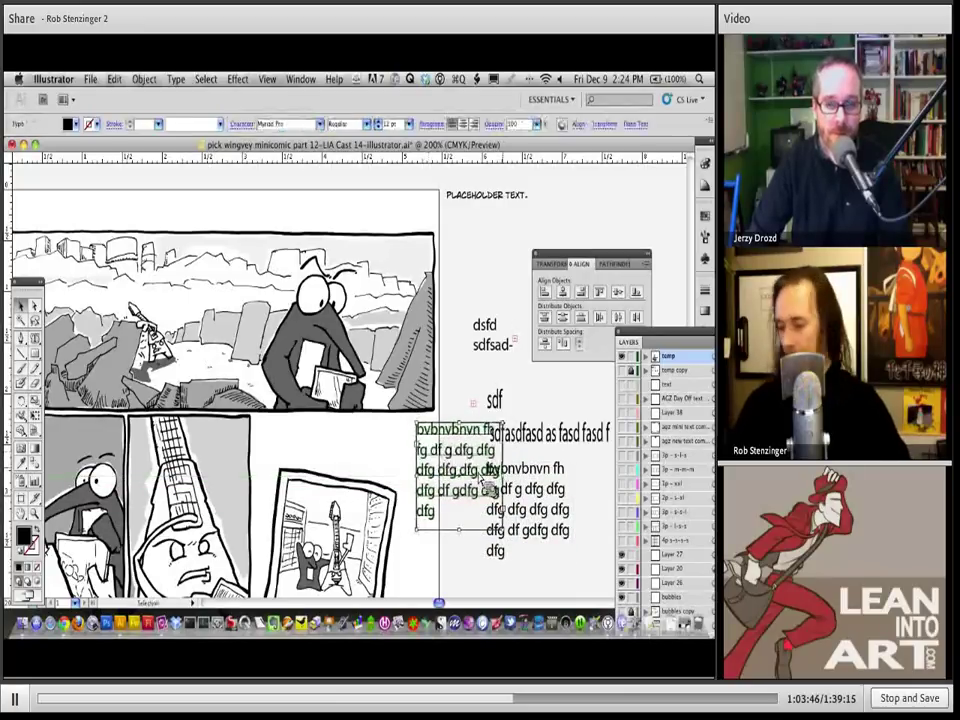
drag(486, 485, 476, 491)
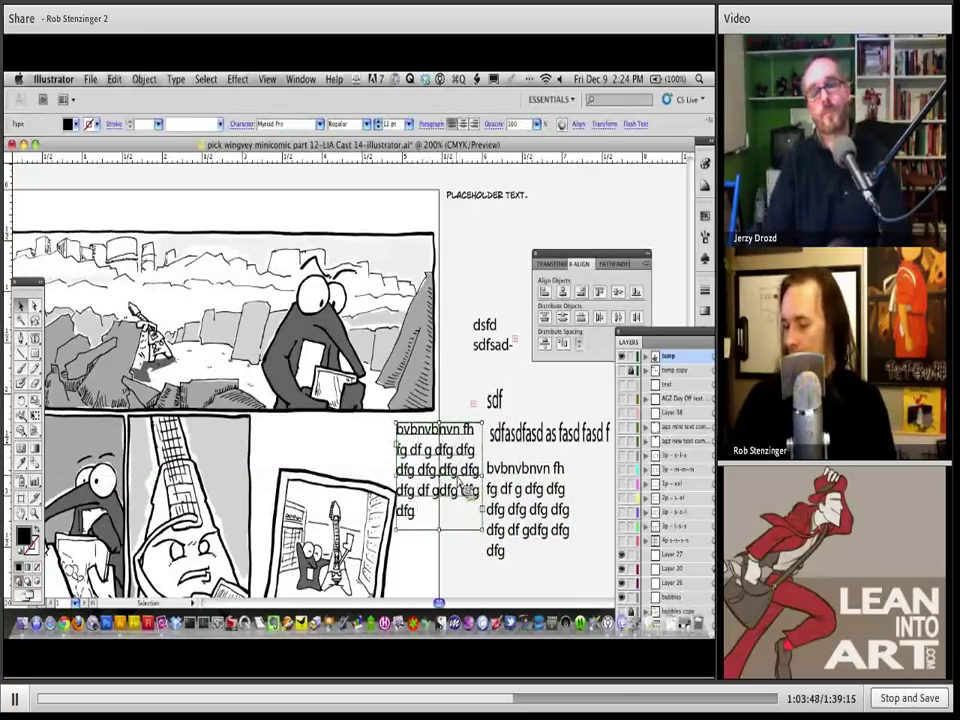
drag(476, 487, 560, 514)
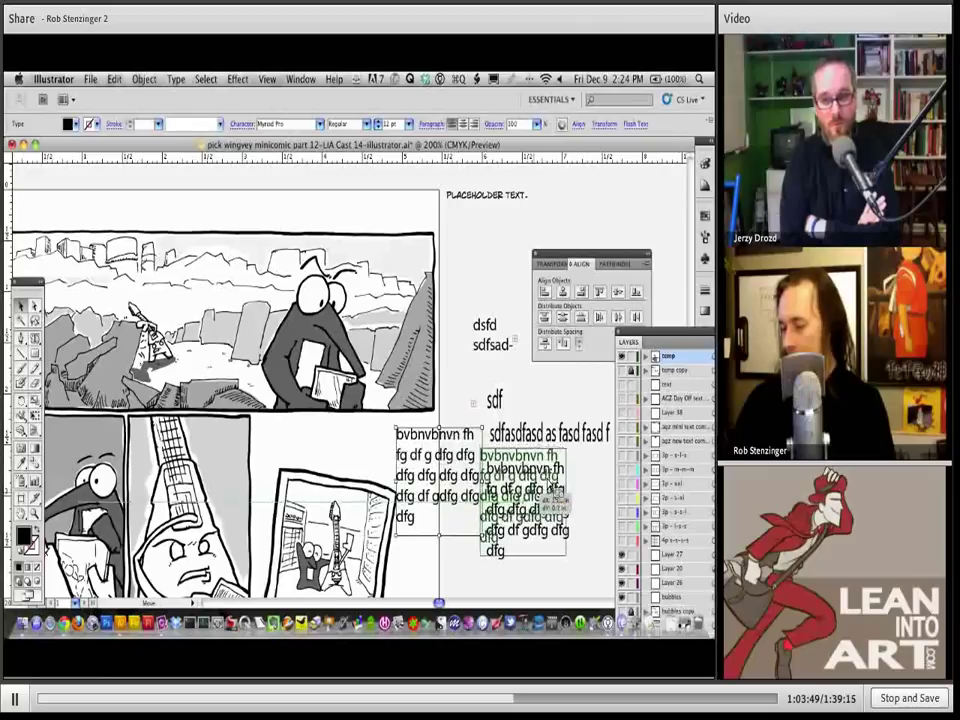
drag(583, 566, 469, 326)
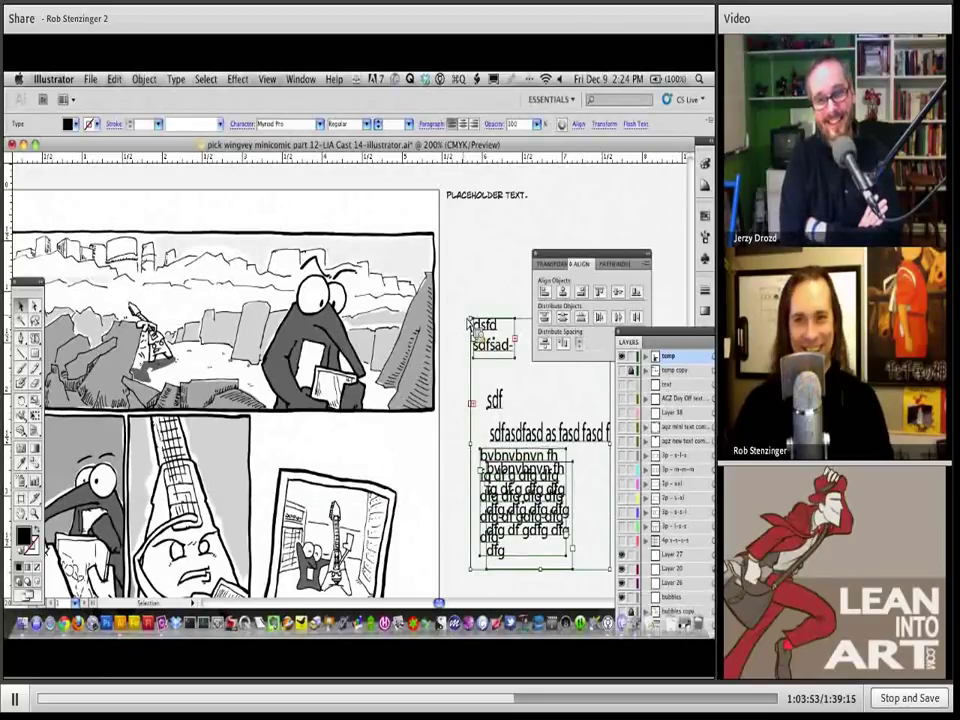
key(Delete)
Step: Move the Align panel aside, narrow the PLACEHOLDER TEXT. frame to wrap, and drop it beside the top panel
click(487, 193)
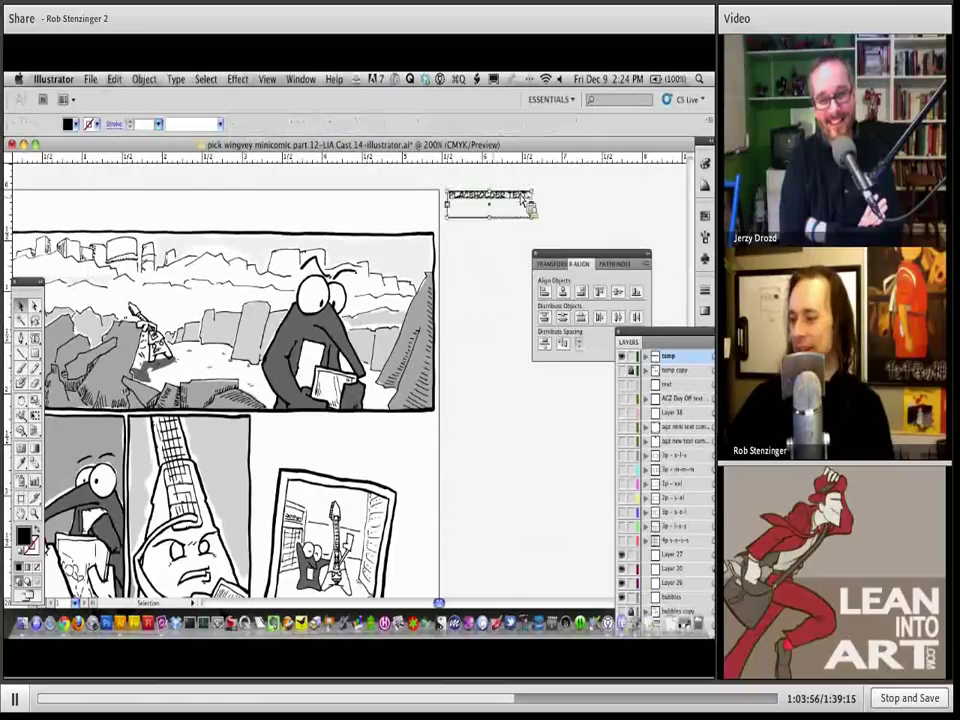
drag(575, 256, 618, 176)
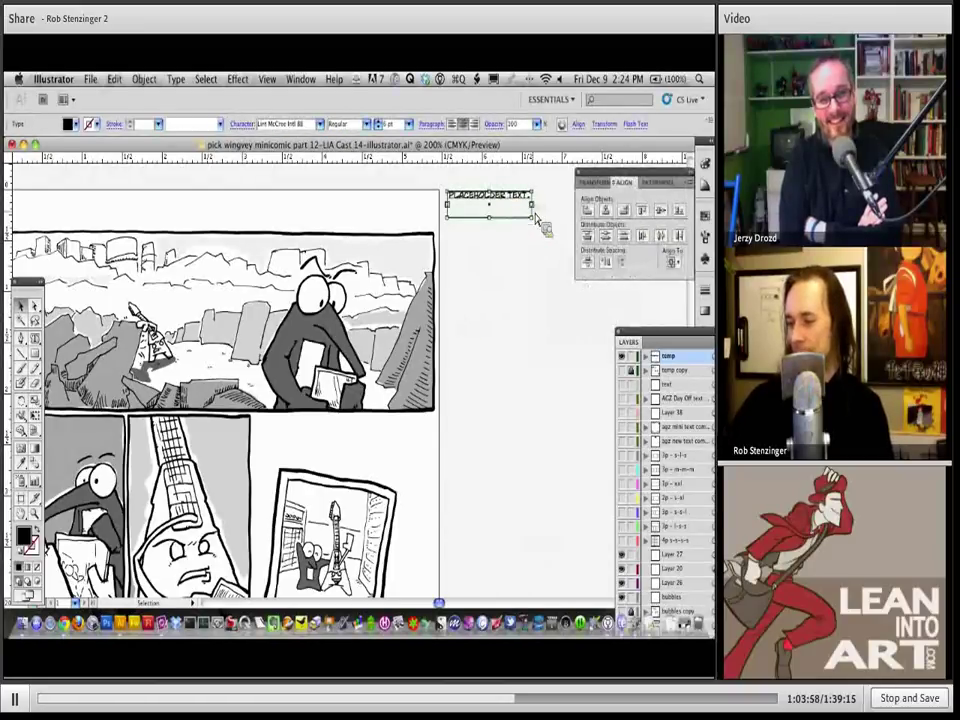
drag(538, 216, 510, 221)
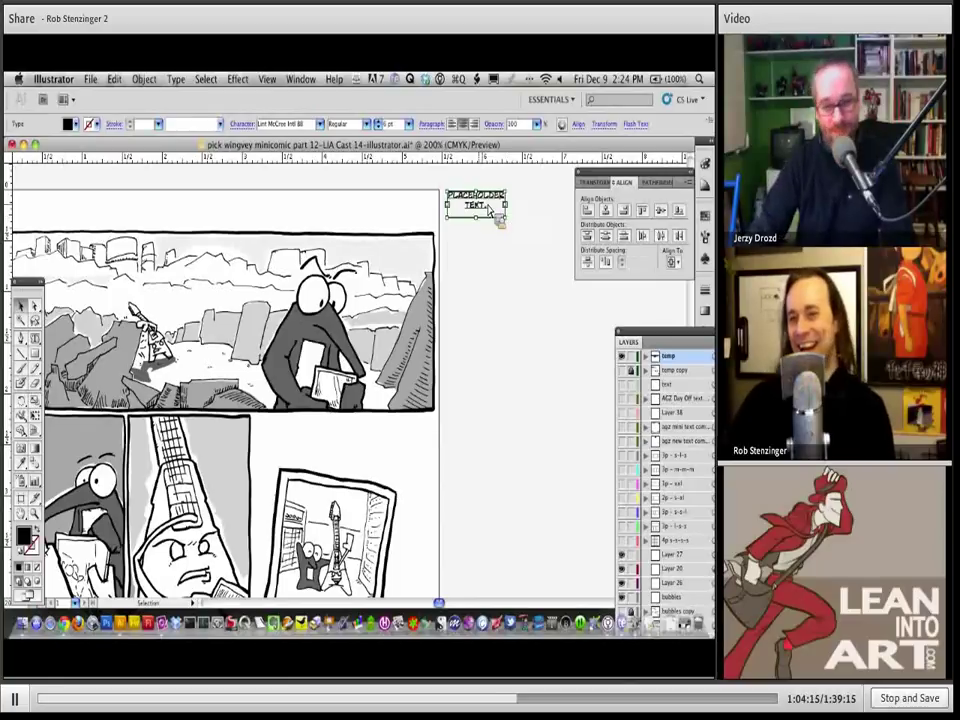
mouse_move(509, 224)
mouse_down()
mouse_move(506, 290)
mouse_move(496, 279)
mouse_move(545, 284)
mouse_move(530, 285)
mouse_up()
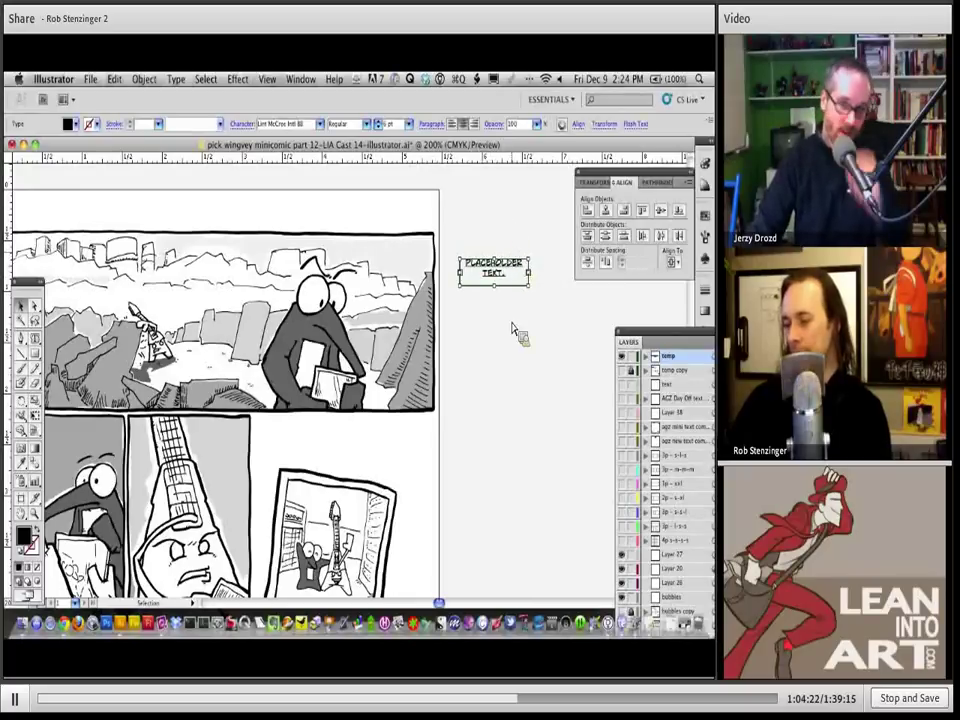
Step: Switch over to the dialogue script in the text editor
key(a)
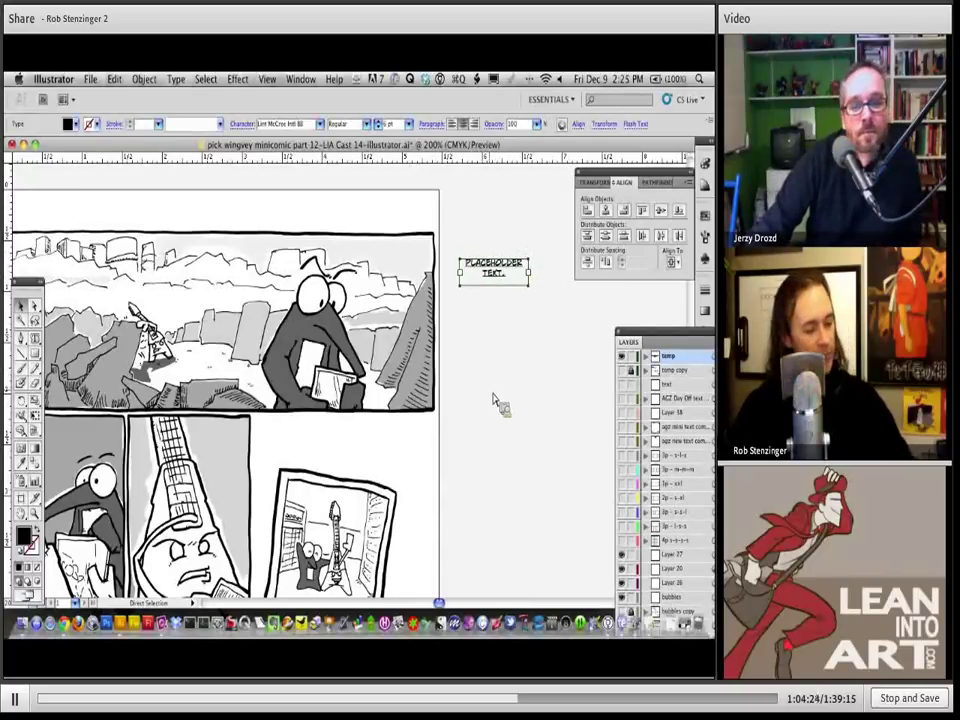
key(super+Tab)
key(super+Tab)
key(super+Tab)
key(super+Tab)
key(super+Tab)
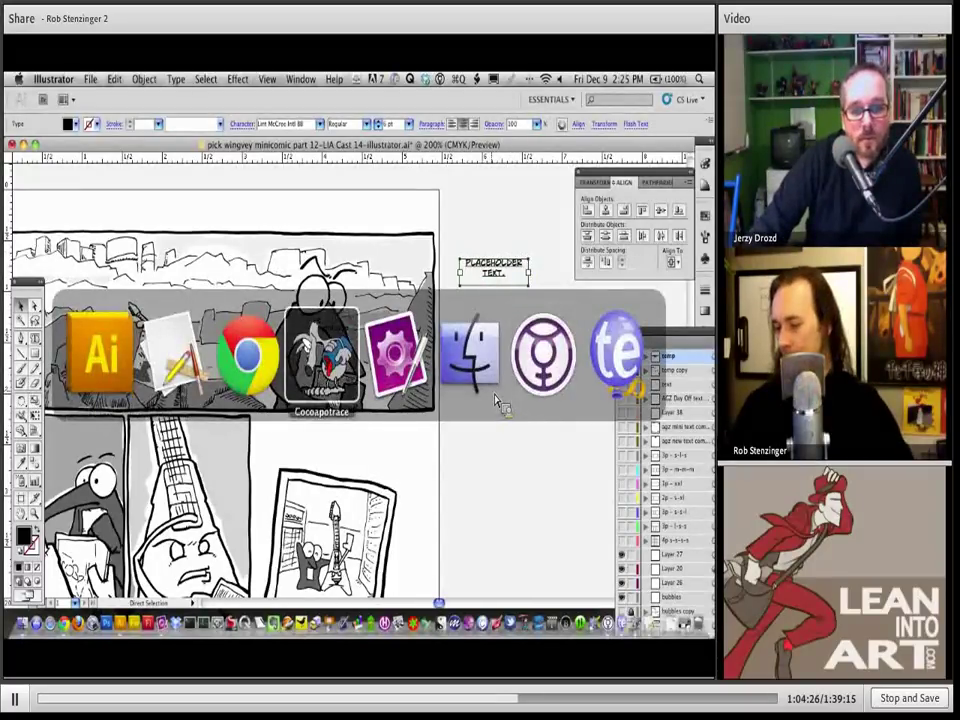
key(super+Tab)
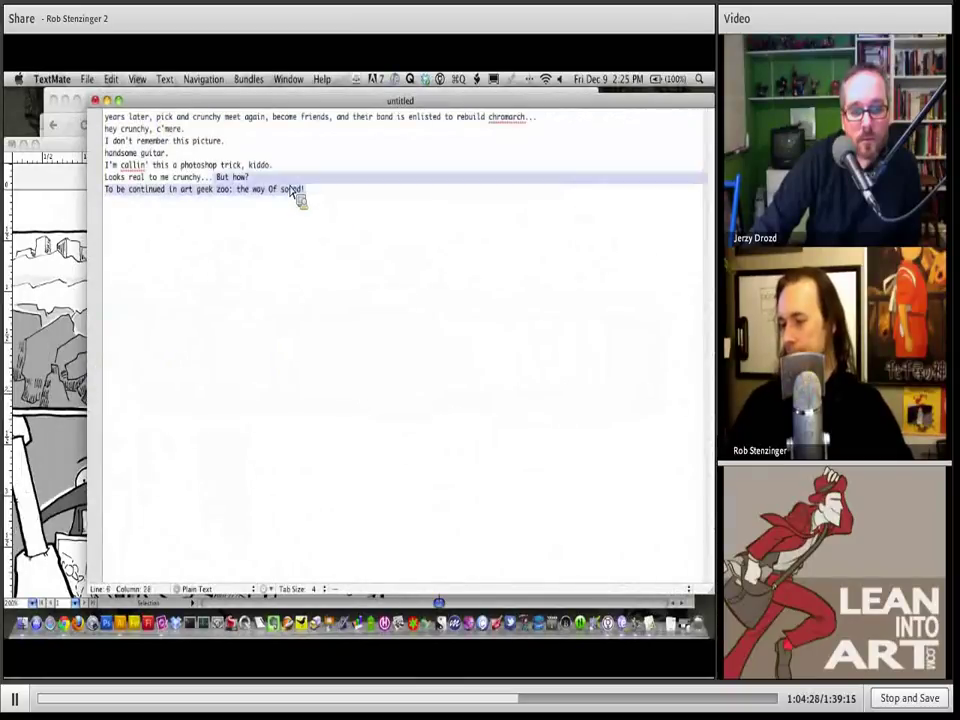
Step: Select the whole TextMate script, return to Illustrator, and select the PLACEHOLDER TEXT. wording
key(super+a)
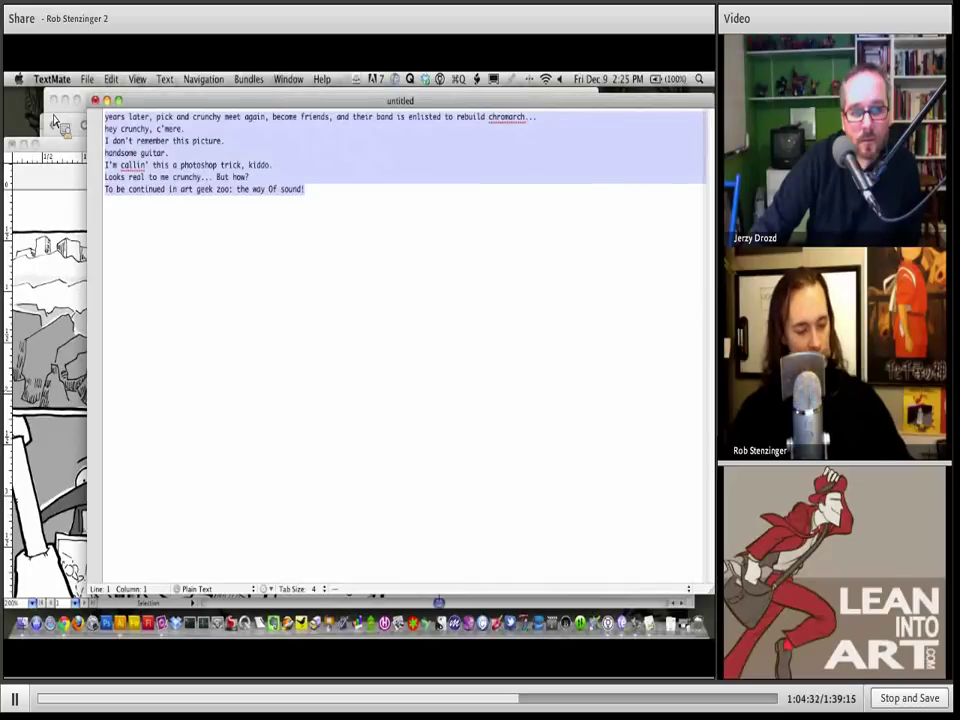
key(super+Tab)
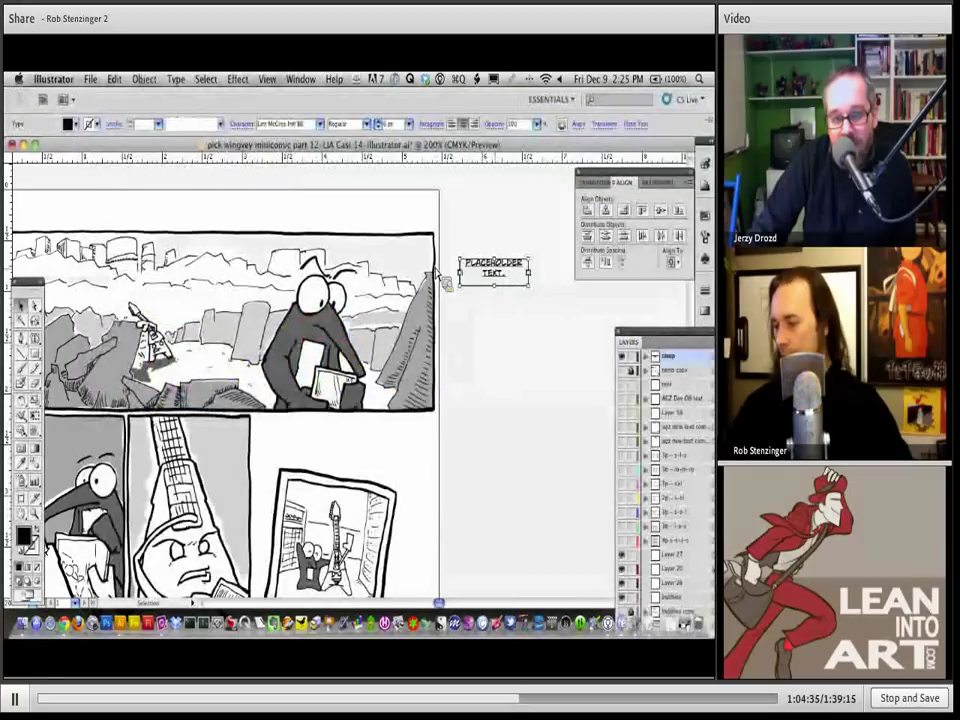
key(super+a)
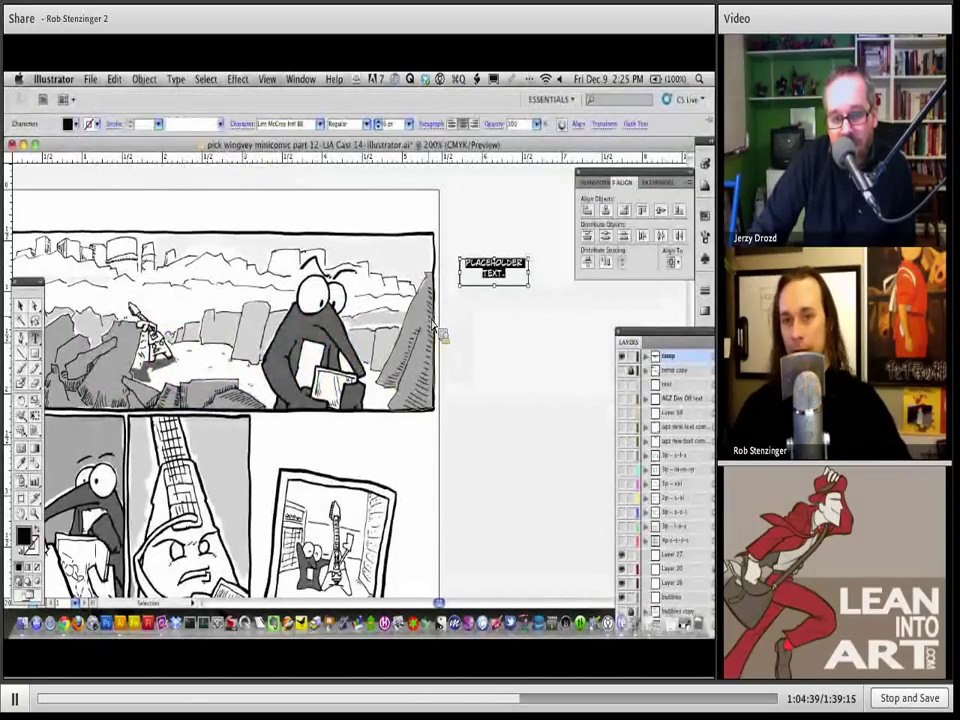
Step: Paste the dialogue script over the placeholder wording, leaving the frame selected with text starting 'YEARS LATER, PICK AND'
key(super+v)
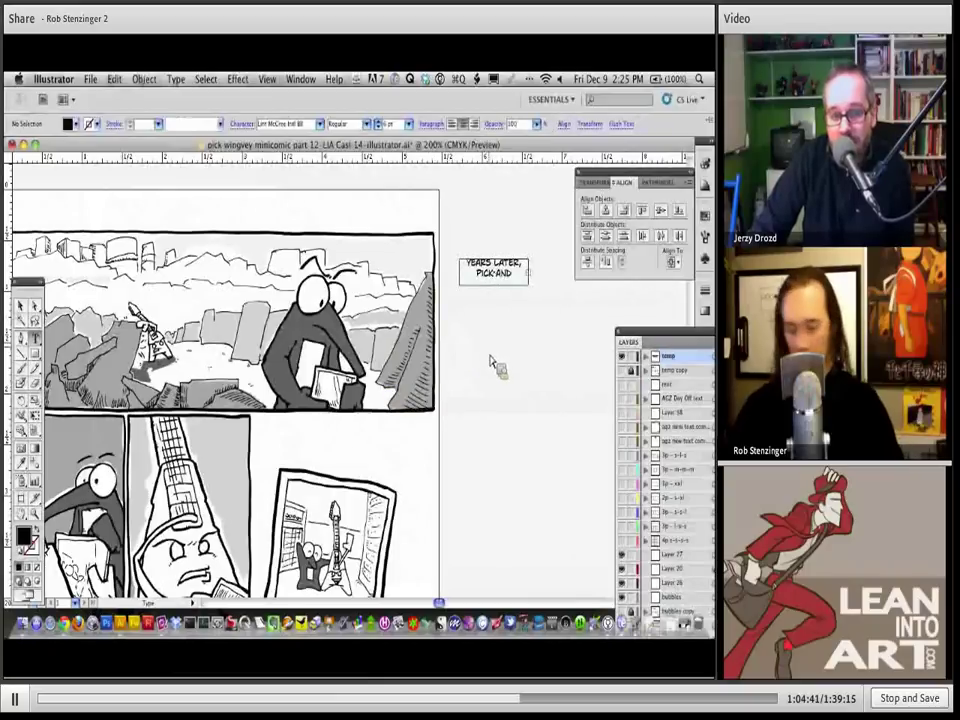
key(Escape)
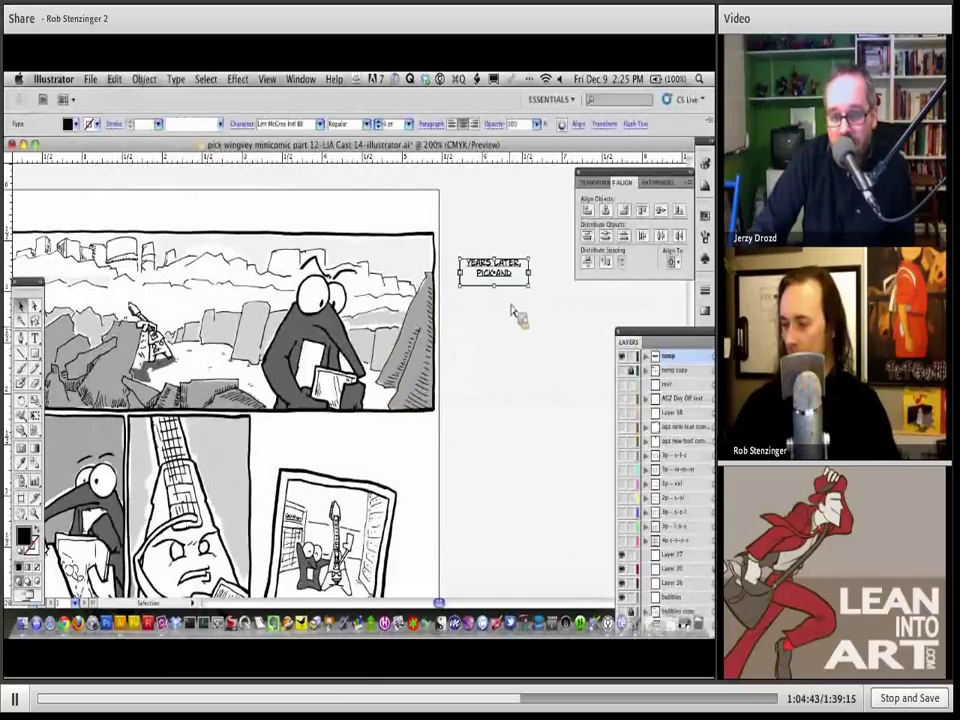
click(513, 313)
click(509, 282)
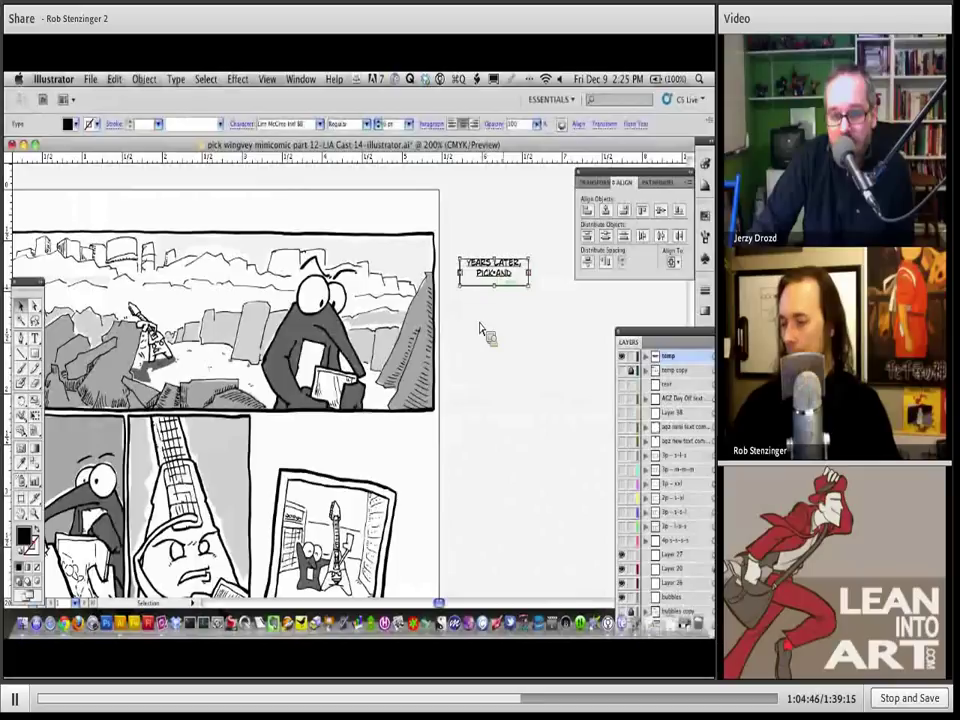
click(90, 79)
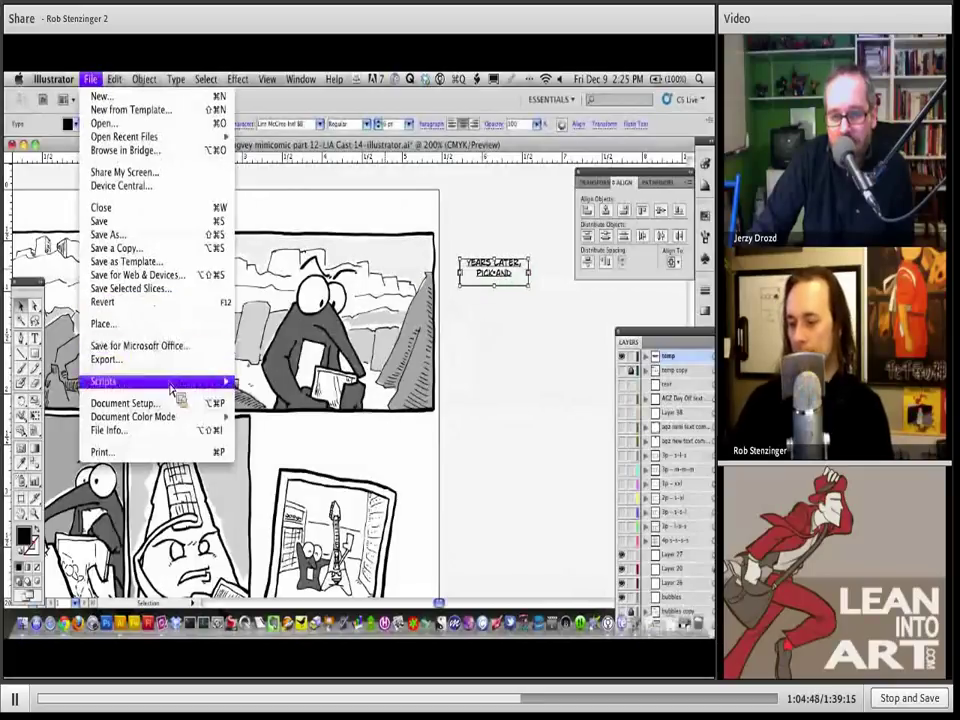
mouse_move(263, 395)
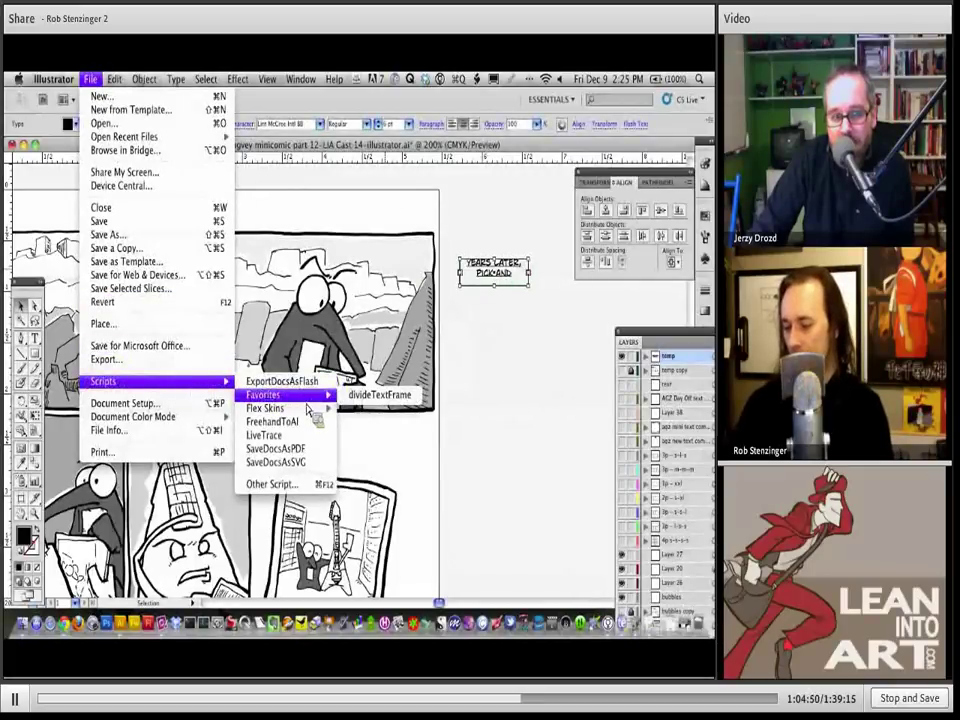
Step: Split the script frame into separate lines with divideTextFrame, lifting out YEARS LATER and HEY CRUNCHY, C'MERE
click(387, 399)
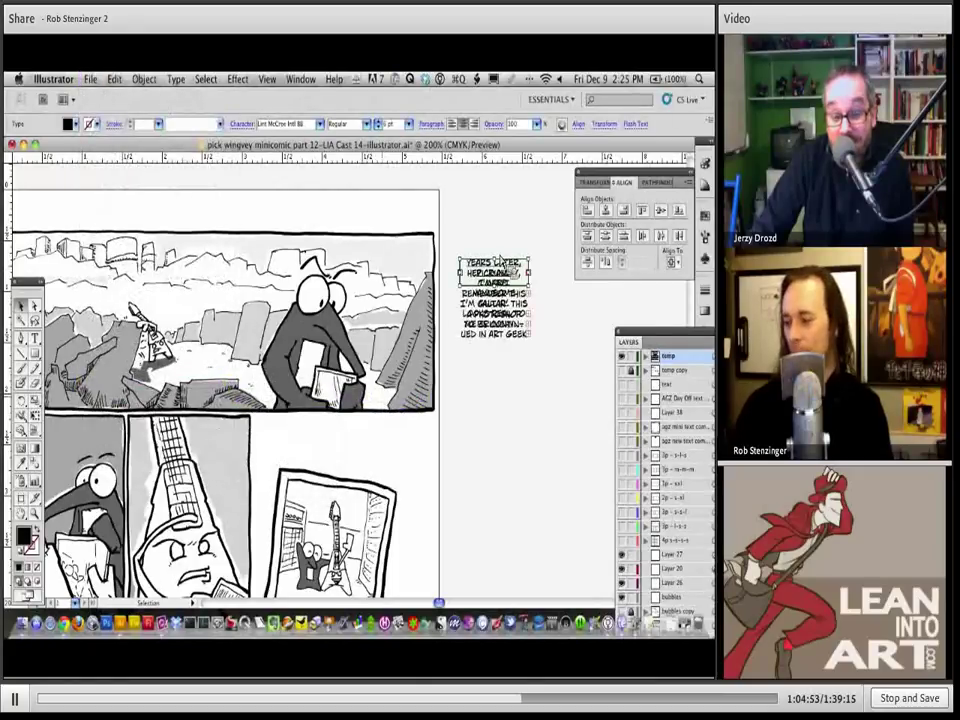
mouse_move(526, 275)
mouse_down()
mouse_move(499, 233)
mouse_move(506, 217)
mouse_up()
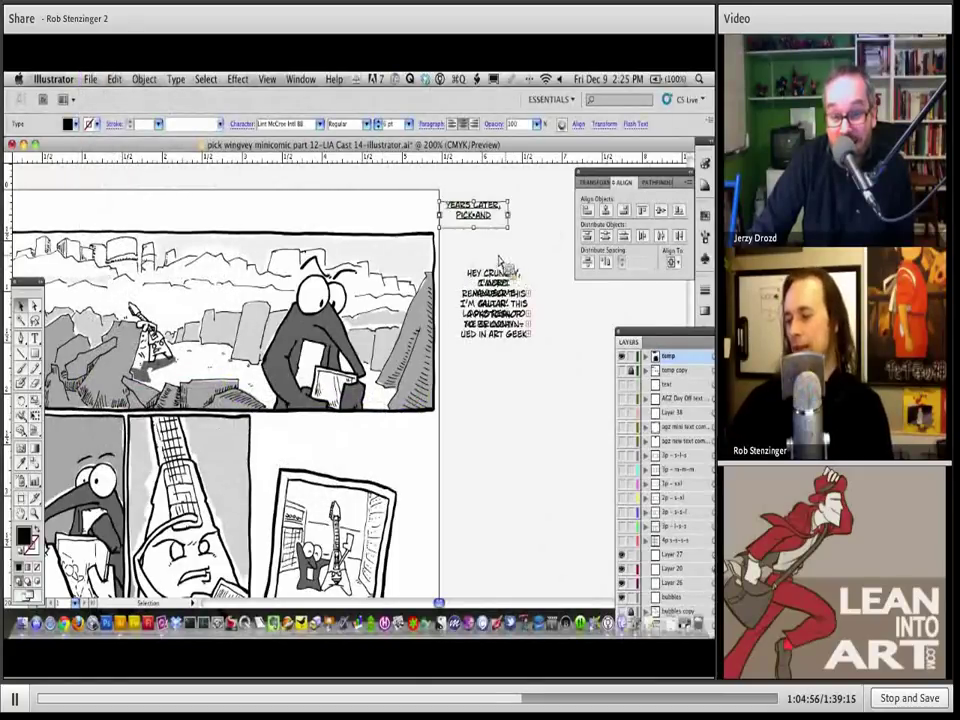
drag(500, 262, 498, 243)
Step: Spread out TO BE CONTINUED, LOOKS REAL TO ME CRUNCHY, PHOTOSHOP, HANDSOME GUITAR and I DON'T REMEMBER THIS
drag(517, 340, 520, 455)
drag(514, 341, 535, 375)
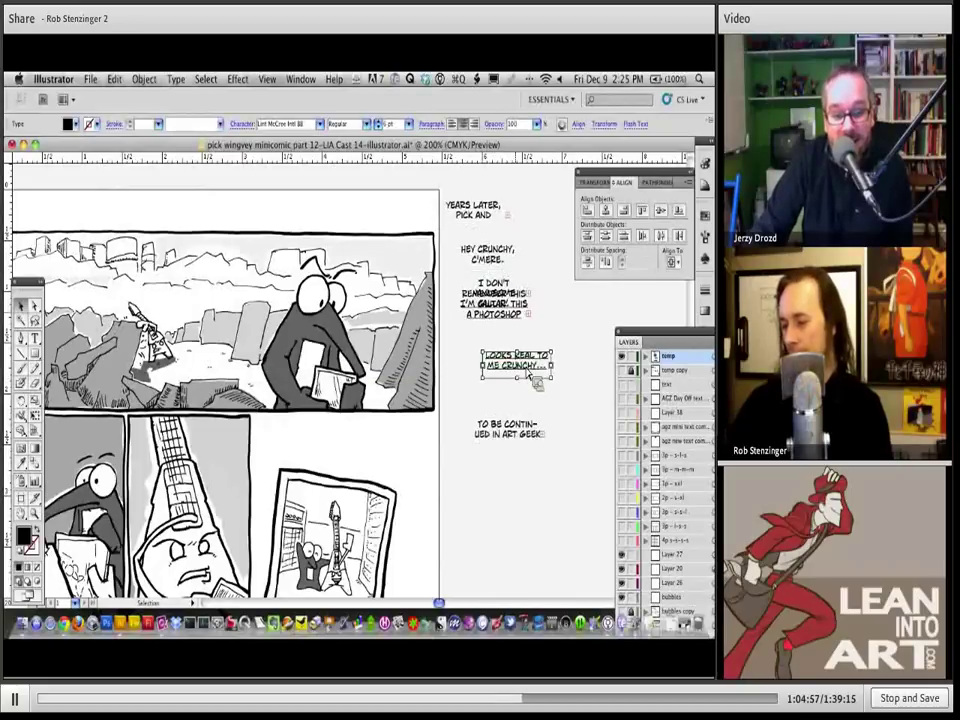
mouse_move(495, 306)
mouse_down()
mouse_move(514, 332)
mouse_move(546, 326)
mouse_up()
drag(490, 300, 465, 343)
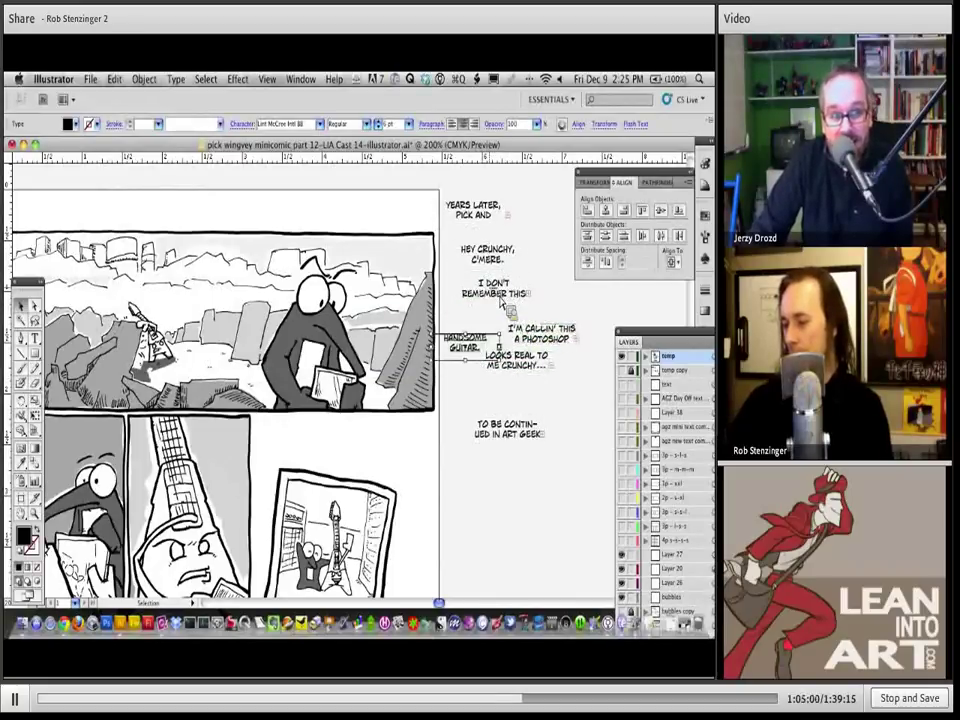
click(503, 300)
drag(503, 300, 429, 459)
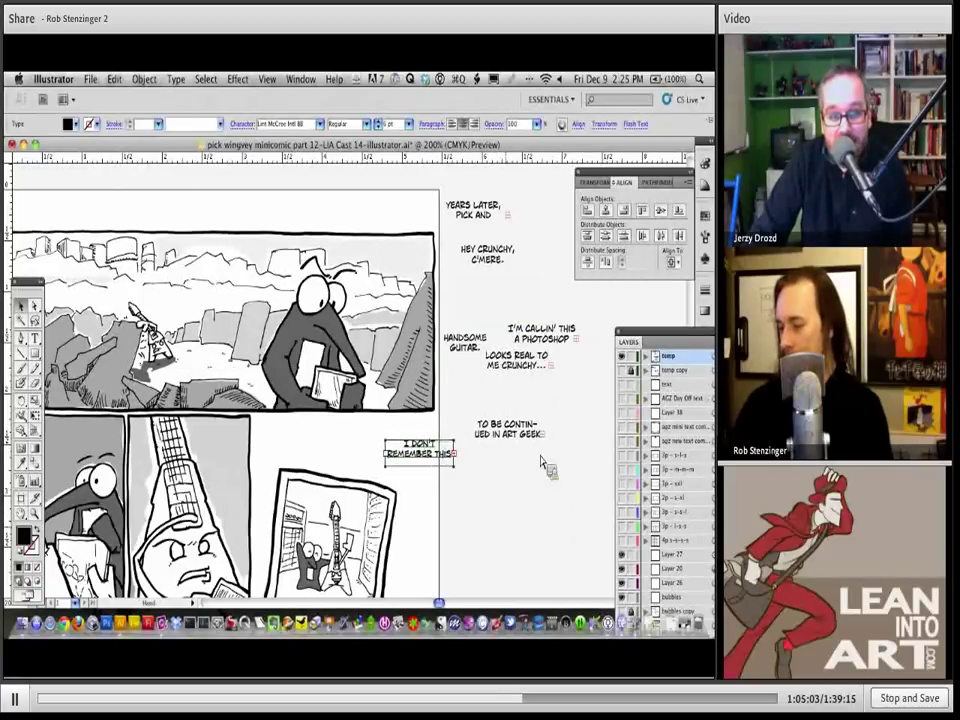
Step: Place I DON'T REMEMBER THIS on the guitar panel and TO BE CONTINUED at the last panel's bottom corner
drag(537, 444, 567, 390)
mouse_move(450, 395)
mouse_down()
mouse_move(240, 377)
mouse_move(415, 231)
mouse_up()
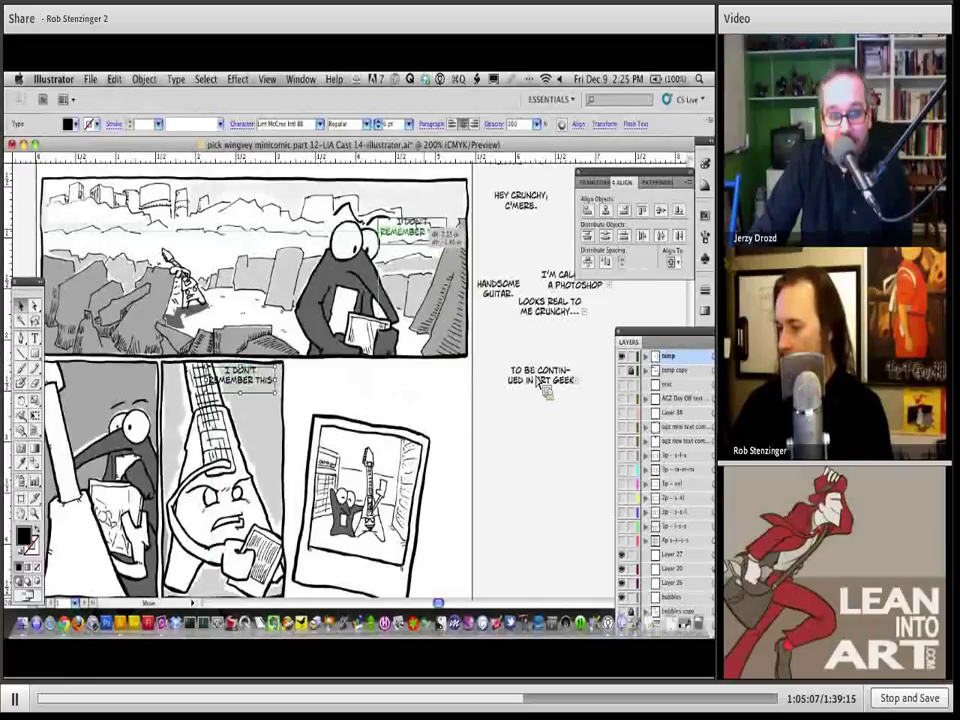
click(540, 376)
drag(367, 392, 365, 390)
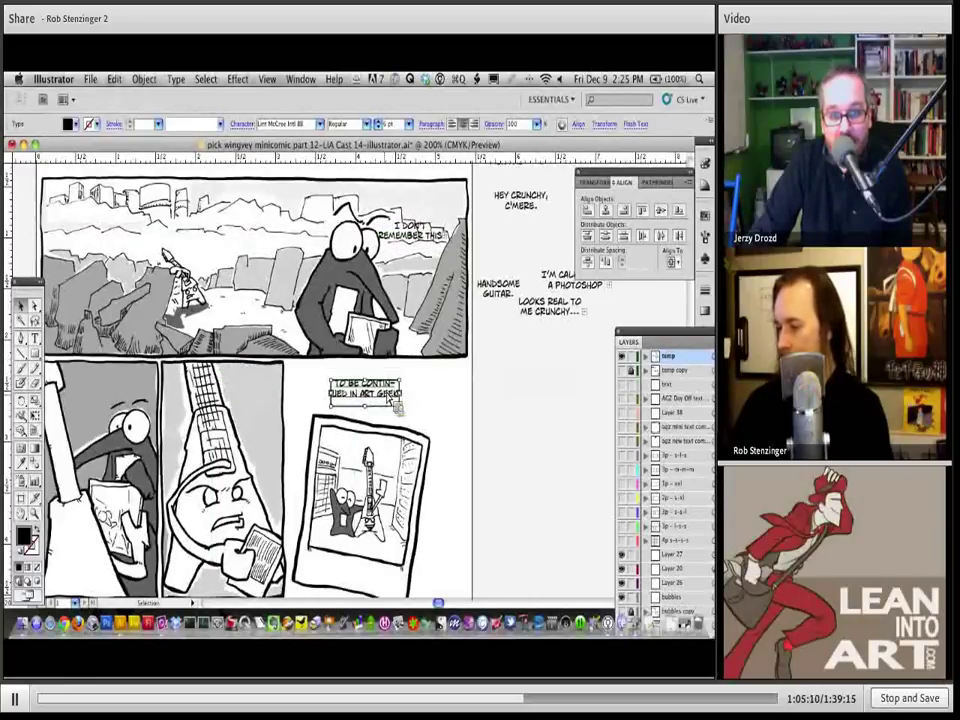
click(499, 410)
click(390, 398)
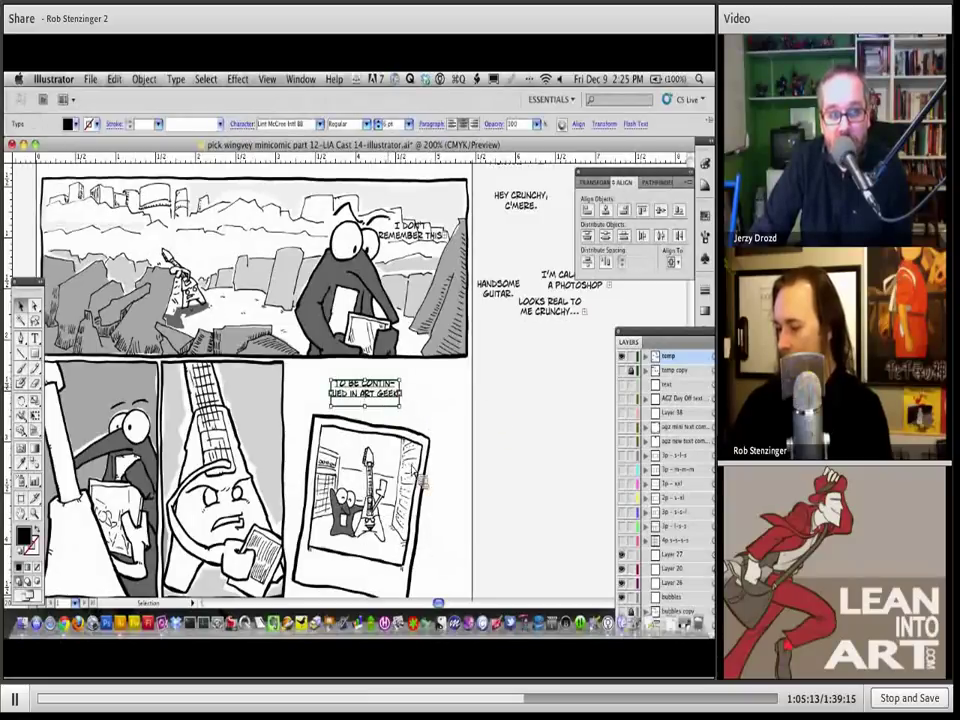
drag(390, 396, 450, 575)
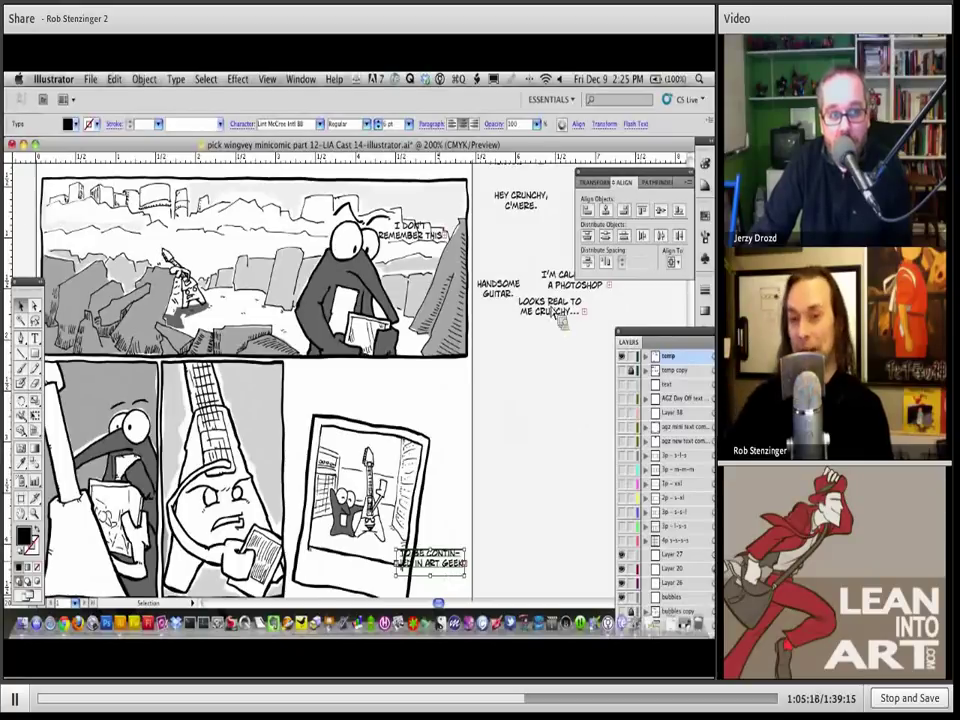
Step: Place LOOKS REAL, HEY CRUNCHY and HANDSOME GUITAR in their panels, with the Photoshop-trick line under HANDSOME GUITAR
drag(562, 318, 538, 398)
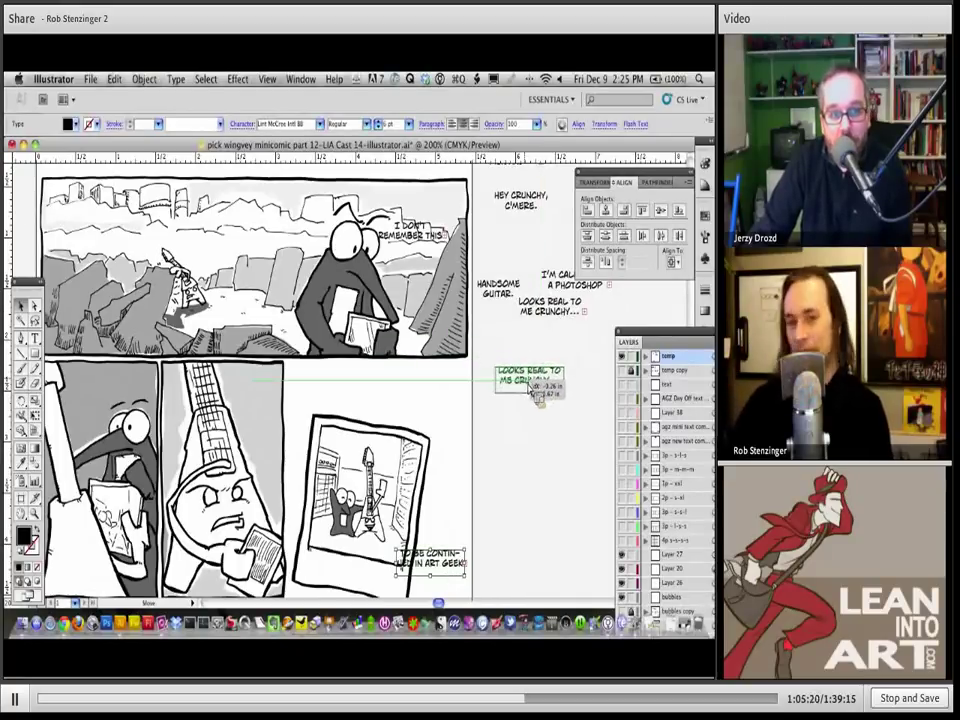
mouse_move(536, 396)
mouse_down()
mouse_move(548, 407)
mouse_move(285, 425)
mouse_move(118, 392)
mouse_up()
mouse_move(565, 281)
mouse_down()
mouse_move(460, 360)
mouse_move(255, 389)
mouse_up()
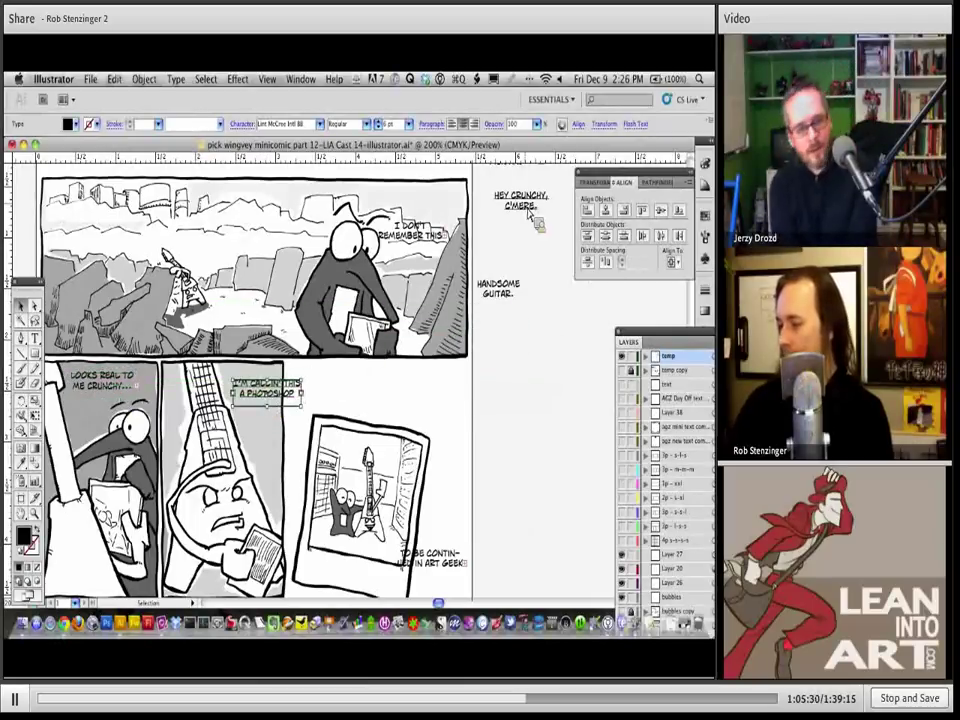
drag(530, 212, 275, 226)
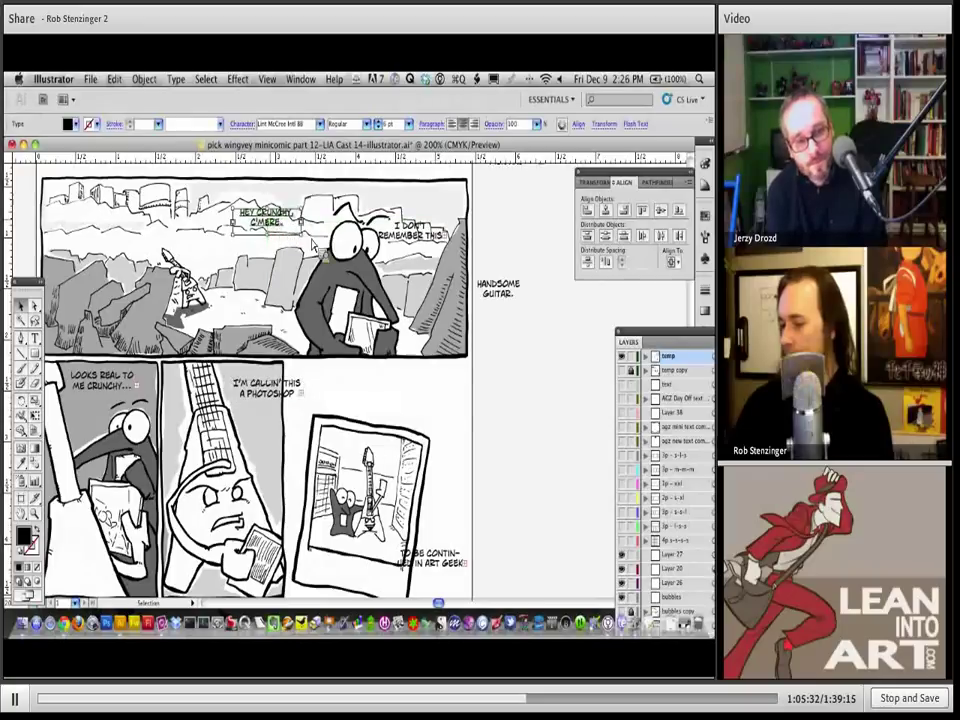
mouse_move(497, 290)
mouse_down()
mouse_move(284, 403)
mouse_move(266, 397)
mouse_move(278, 462)
mouse_move(278, 432)
mouse_up()
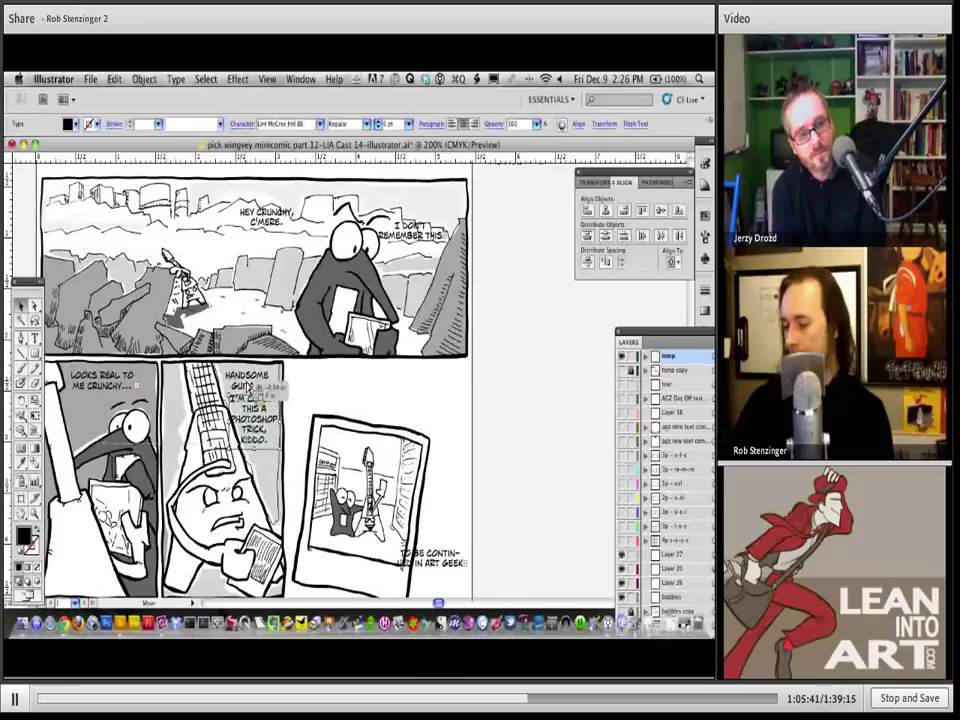
mouse_move(281, 426)
mouse_down()
mouse_move(258, 392)
mouse_move(262, 400)
mouse_up()
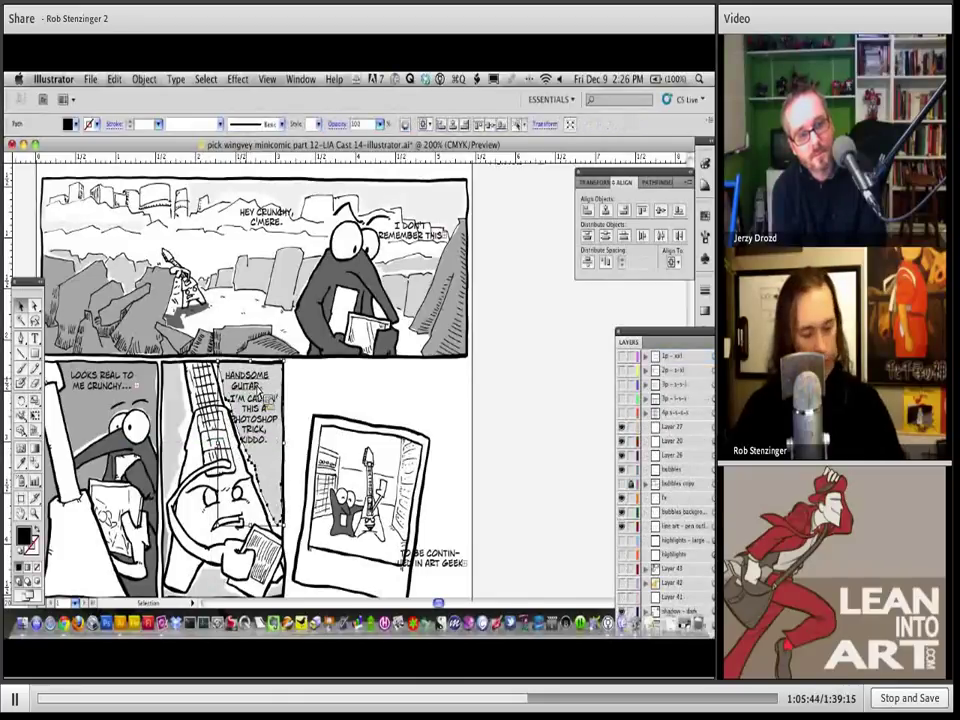
key(ctrl+shift+a)
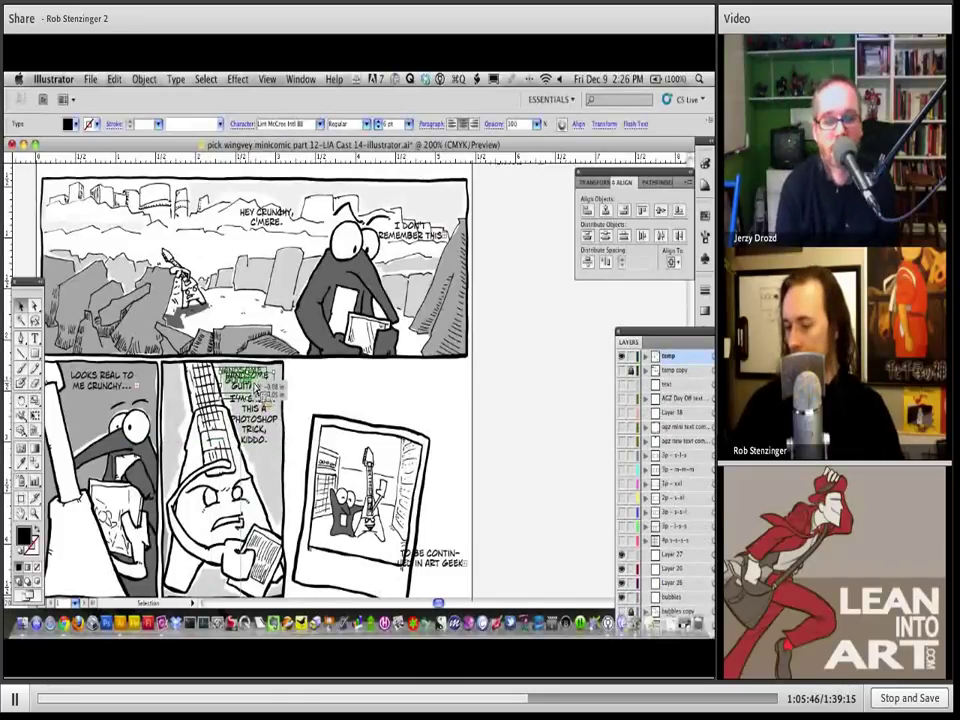
click(452, 566)
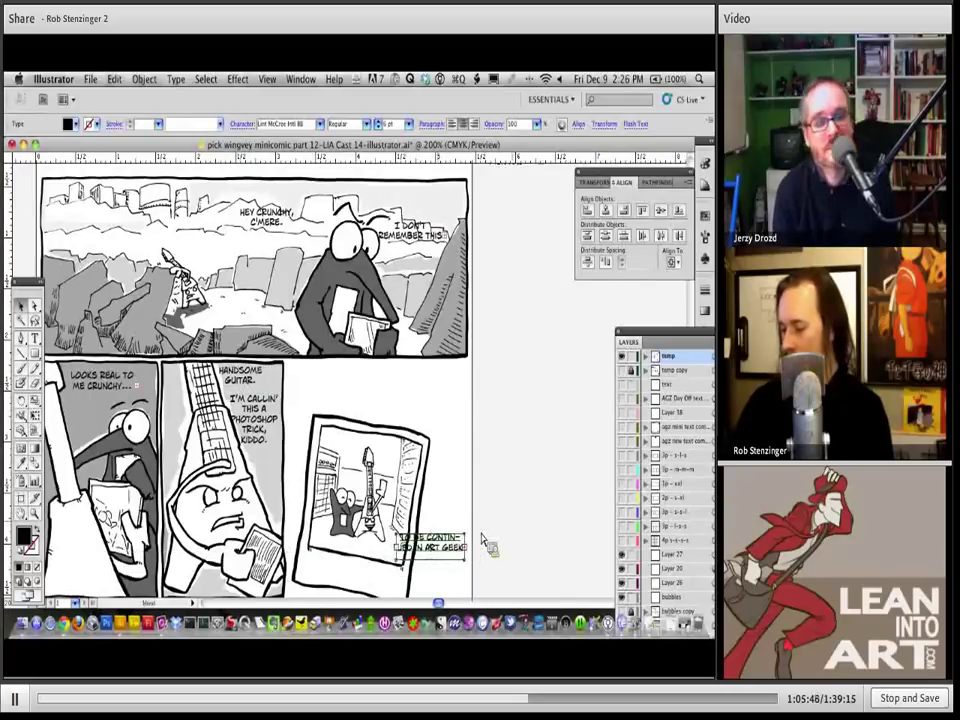
Step: Stretch the TO BE CONTINUED and LOOKS REAL TO ME CRUNCHY frames to reveal 'BUT HOW?' and 'THE WAY OF SOUND!'
scroll(447, 478, down, 3)
drag(443, 476, 437, 500)
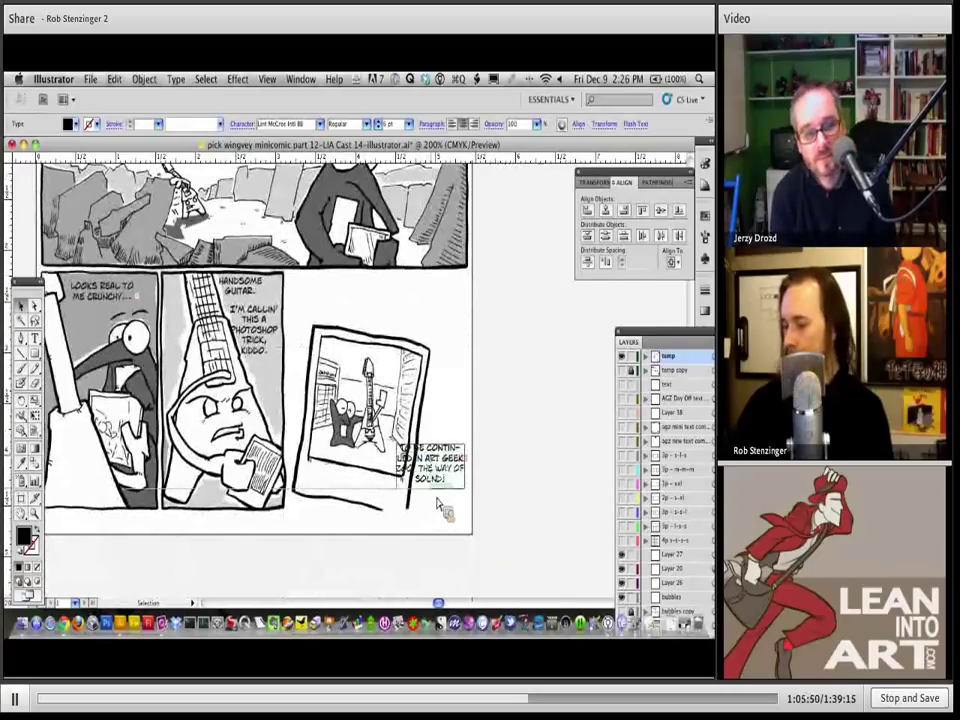
click(101, 294)
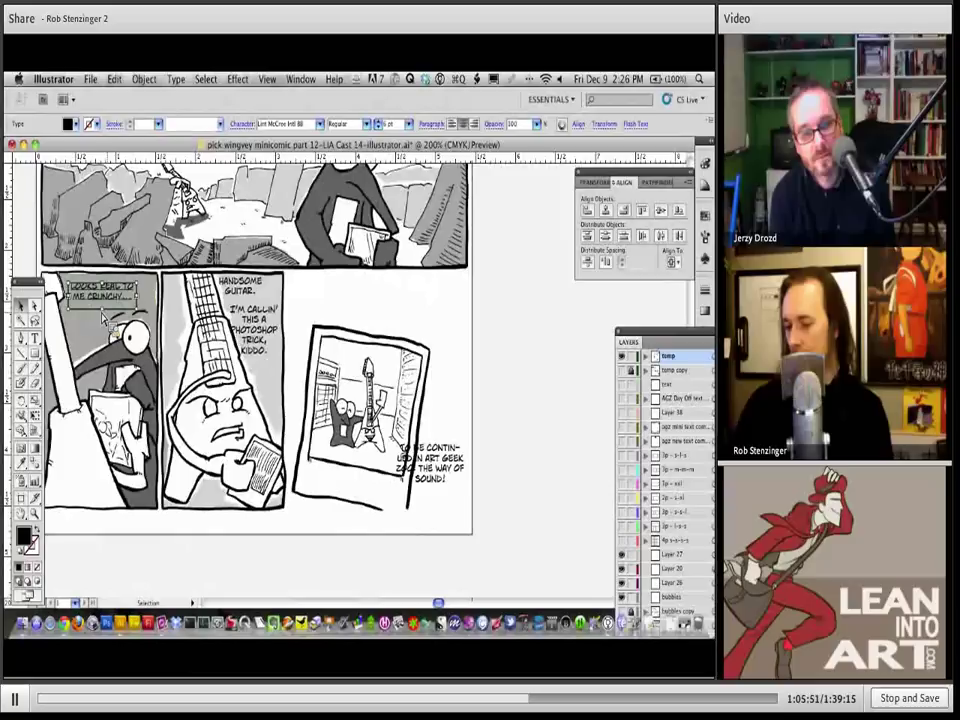
drag(108, 318, 142, 310)
text(BUT HOW?)
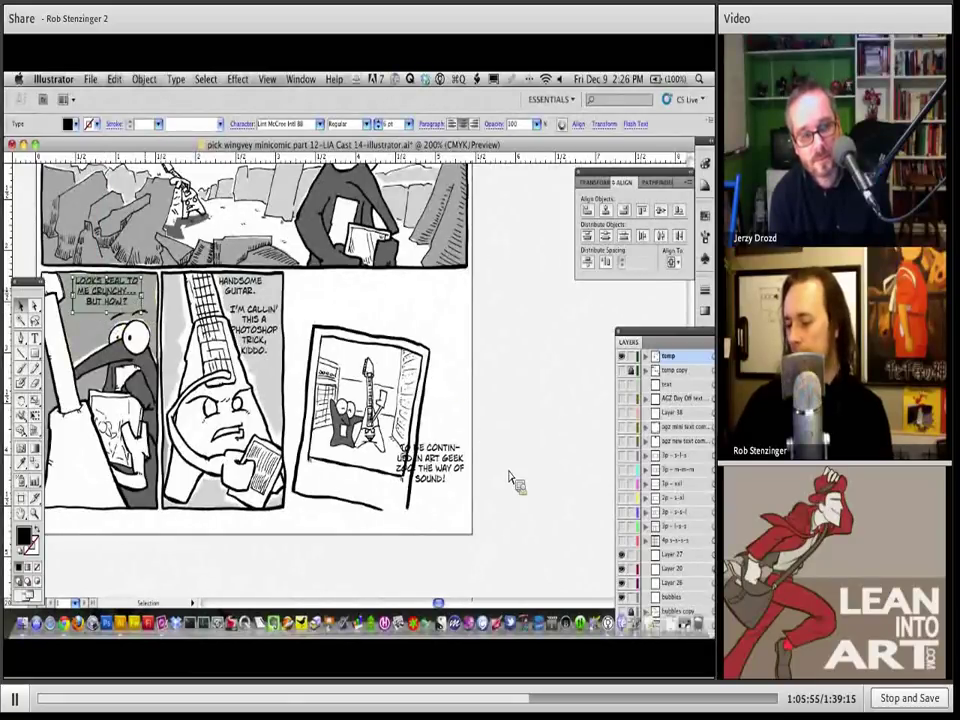
click(510, 480)
scroll(507, 500, up, 3)
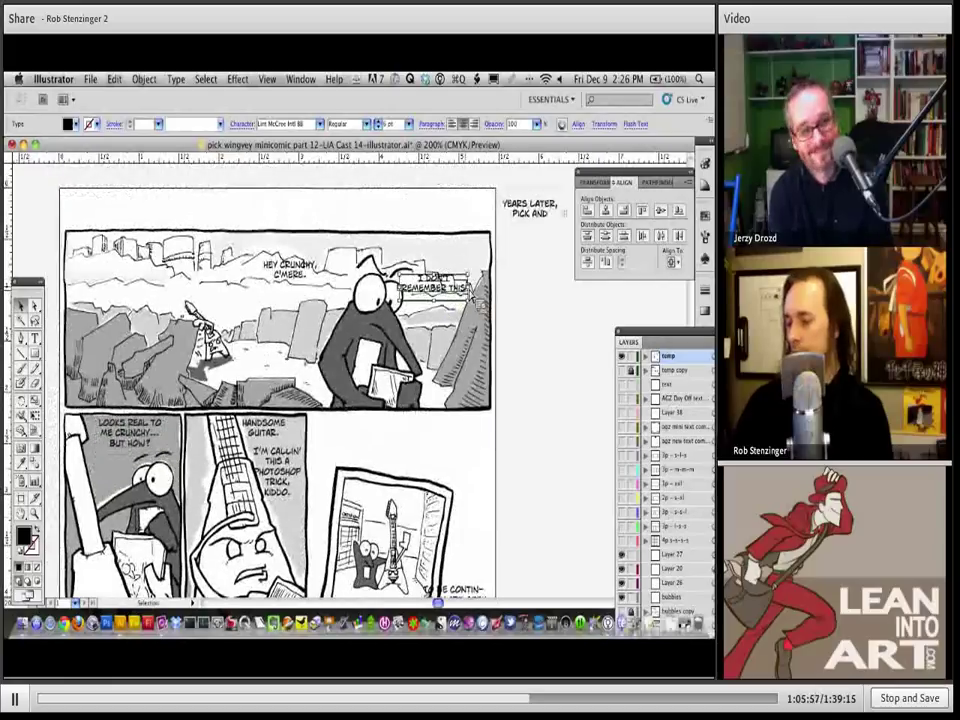
click(528, 210)
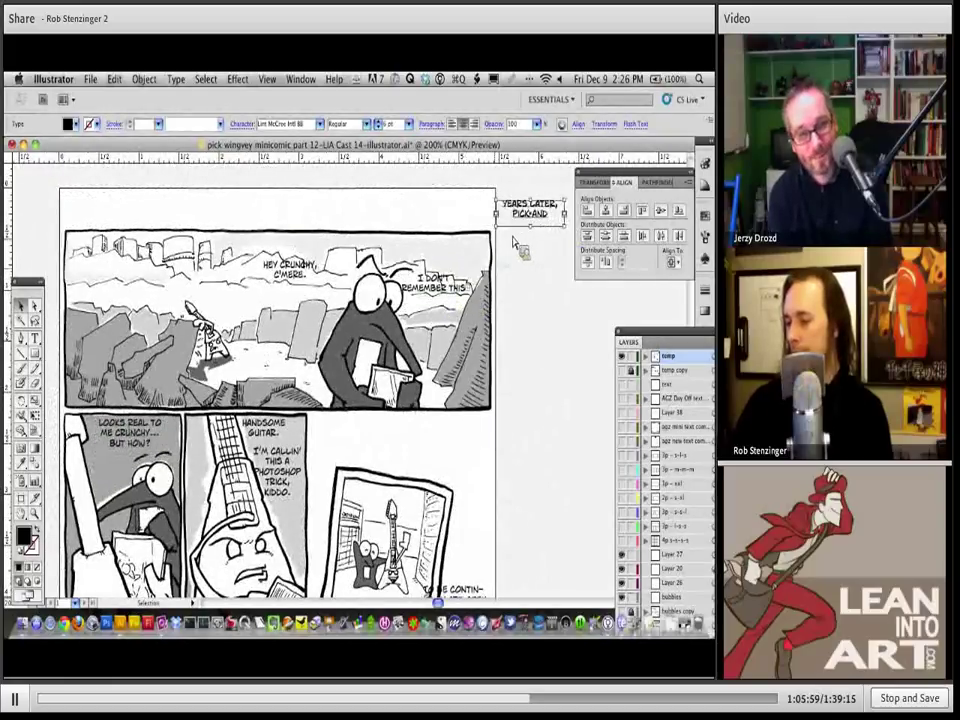
Step: Move the YEARS LATER narration to the top panel's top-left and reposition HEY CRUNCHY, C'MERE and I DON'T REMEMBER THIS
mouse_move(525, 218)
mouse_down()
mouse_move(186, 272)
mouse_move(155, 290)
mouse_move(162, 318)
mouse_move(171, 313)
mouse_move(137, 276)
mouse_move(213, 296)
mouse_move(236, 288)
mouse_move(164, 286)
mouse_up()
text(CRUNCHY MEET AGAIN, BECOME FRIENDS, AND THEIR BAND IS ENLISTED TO REBUILD CHROMARCH...)
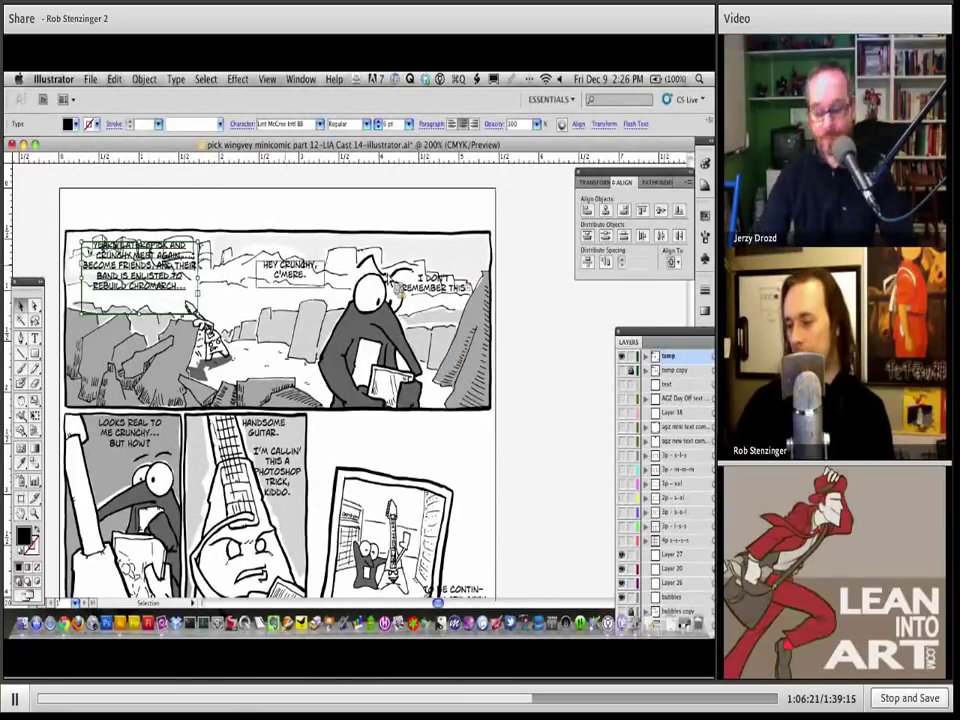
mouse_move(300, 282)
mouse_down()
mouse_move(271, 303)
mouse_move(295, 297)
mouse_up()
drag(463, 302, 477, 286)
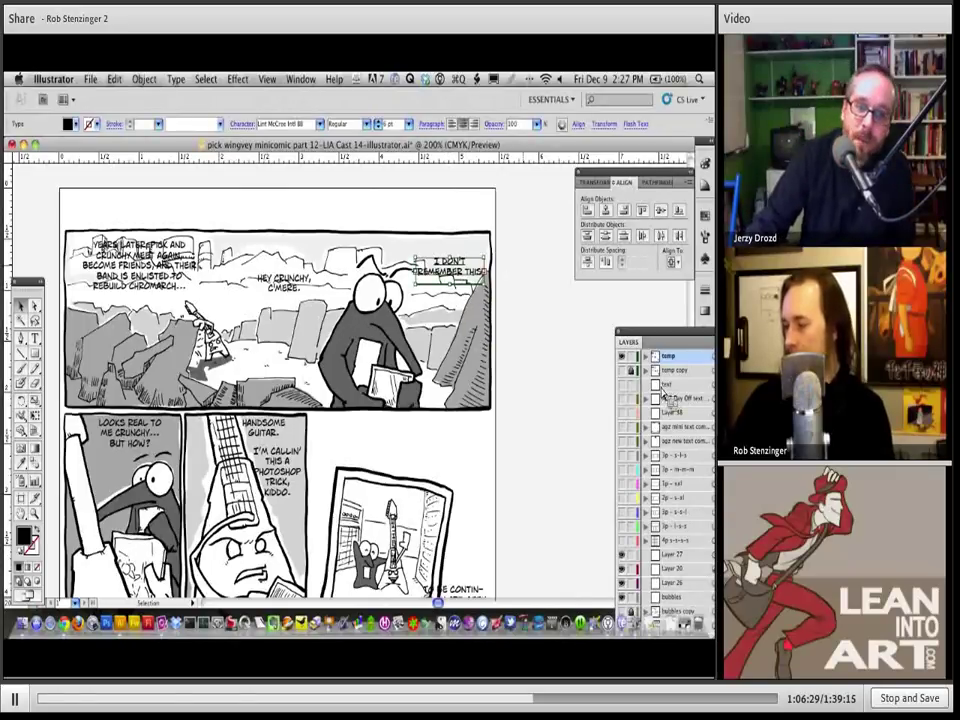
Step: Rearrange the Layers panel to show the bubbles layer, then switch to the Paintbrush and pan slightly right
drag(648, 383, 652, 398)
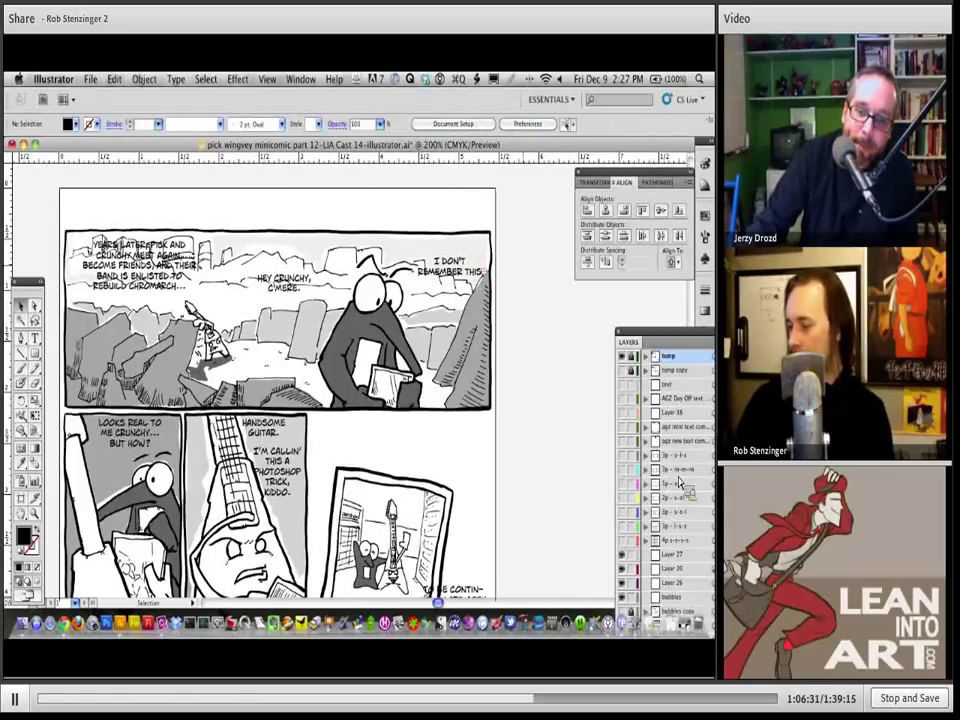
drag(686, 527, 681, 394)
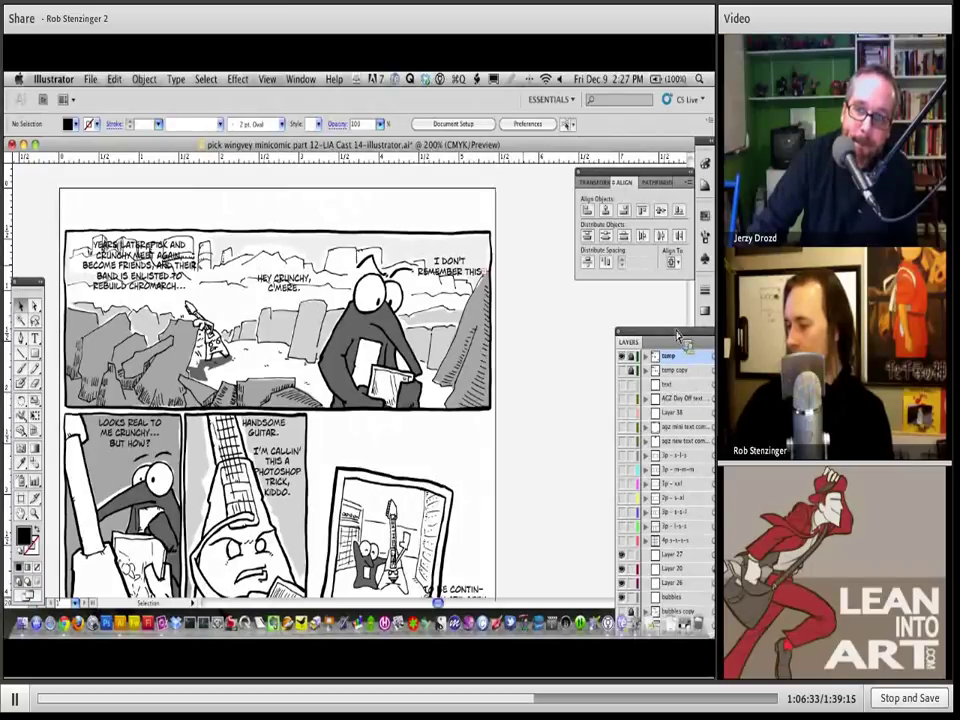
drag(678, 336, 676, 240)
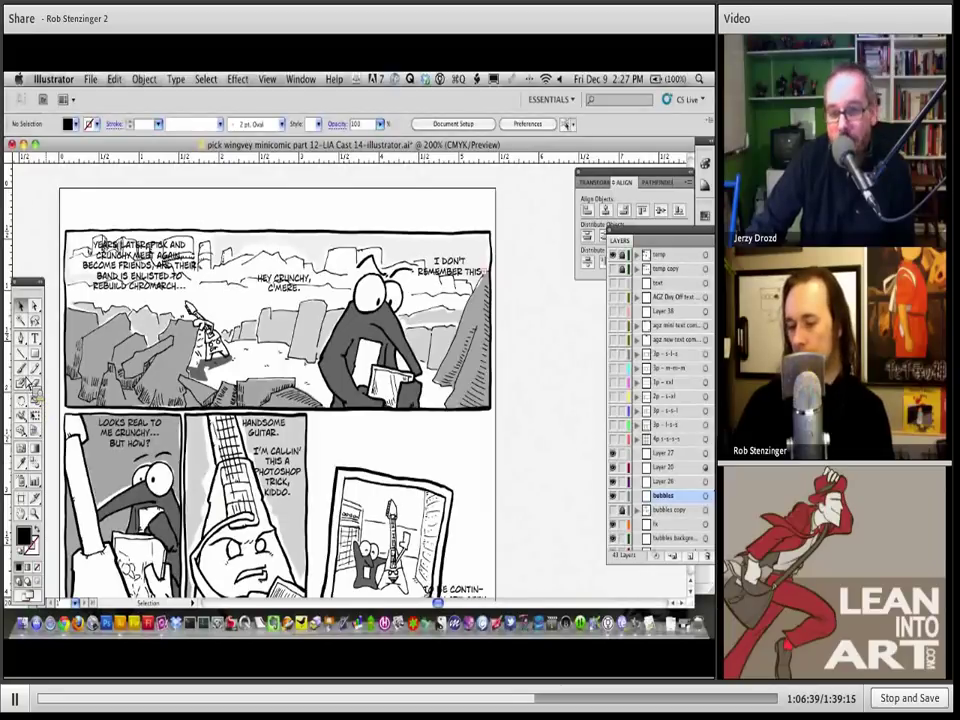
click(21, 368)
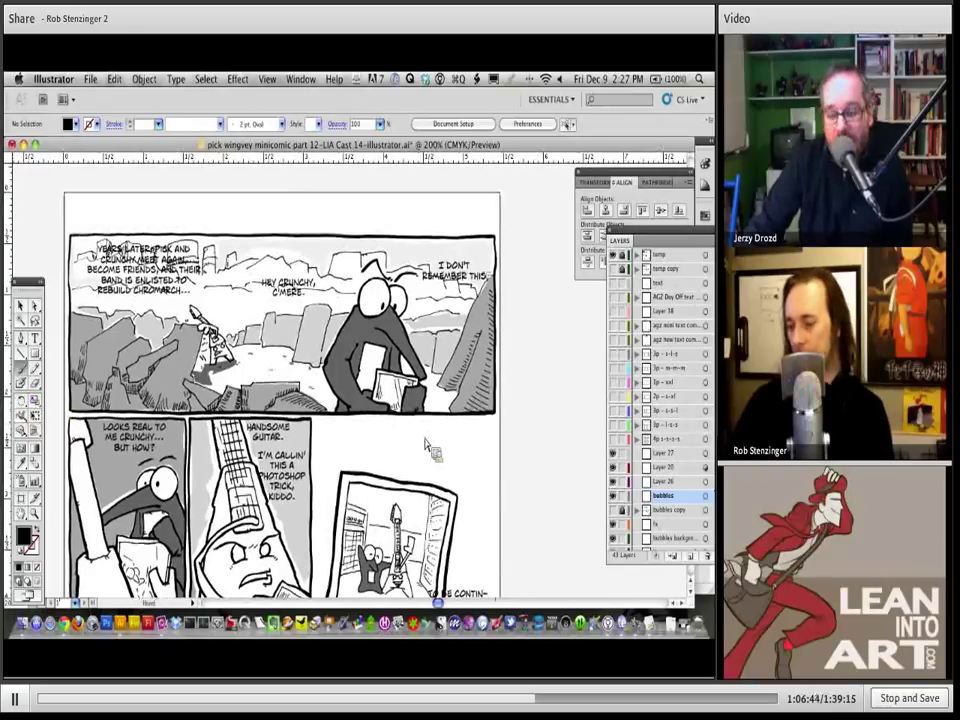
drag(382, 440, 432, 450)
Step: Set the default colours to white fill and black stroke, then switch the fill to none
key(v)
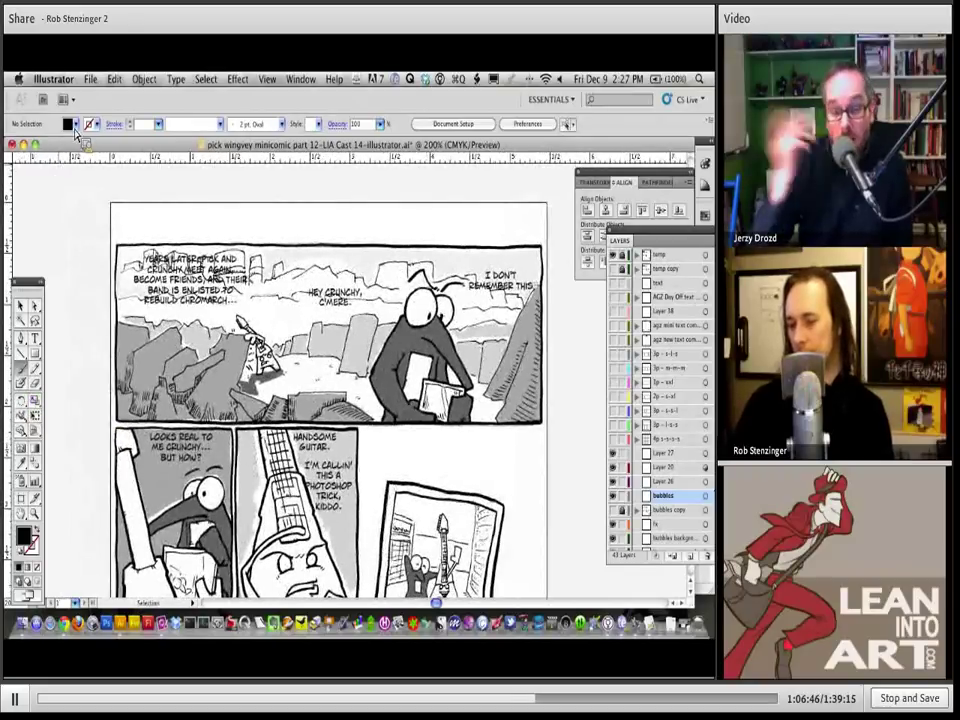
click(75, 124)
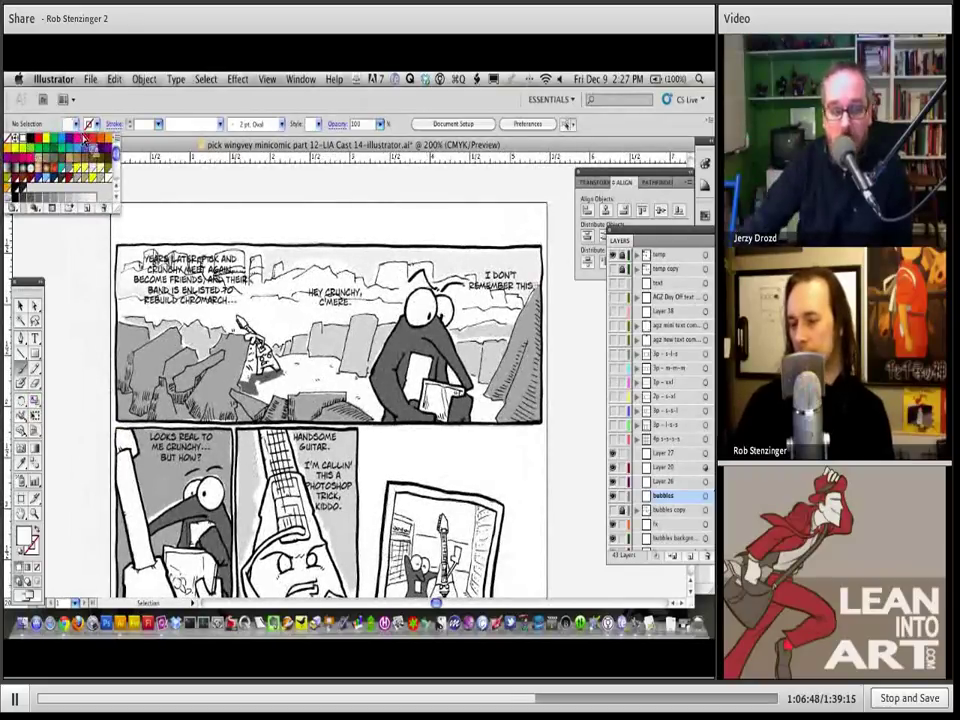
click(22, 104)
click(96, 125)
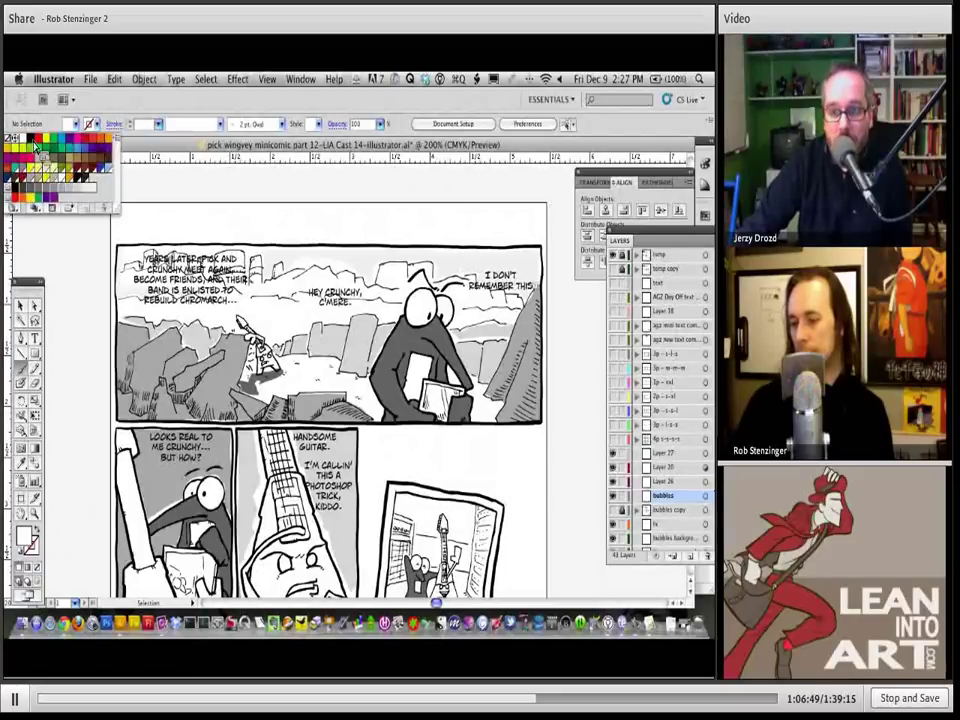
click(35, 145)
click(40, 232)
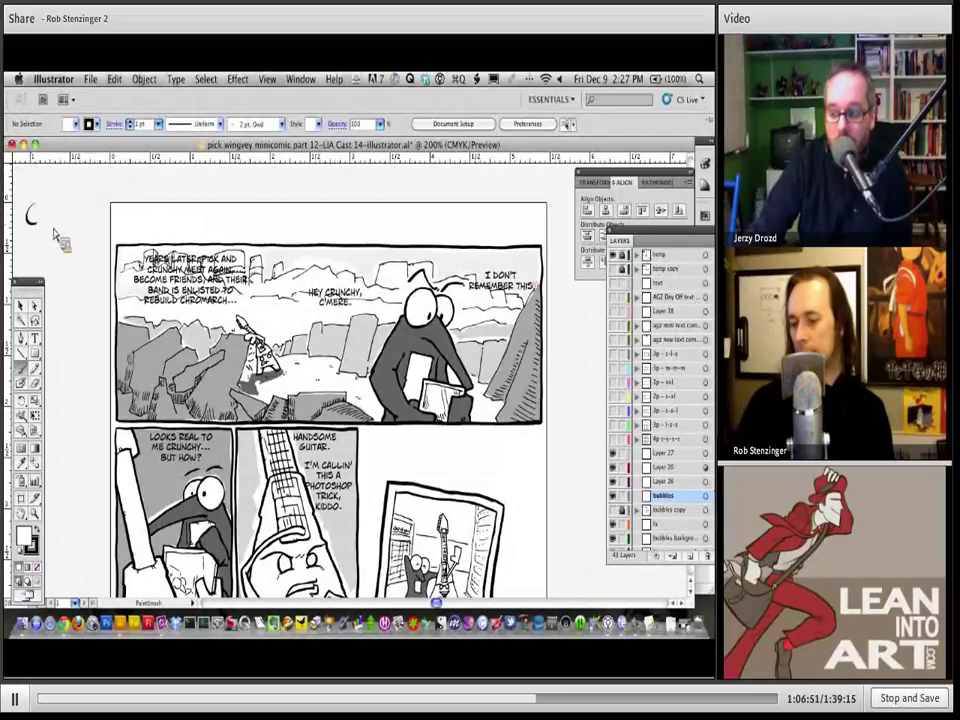
click(96, 124)
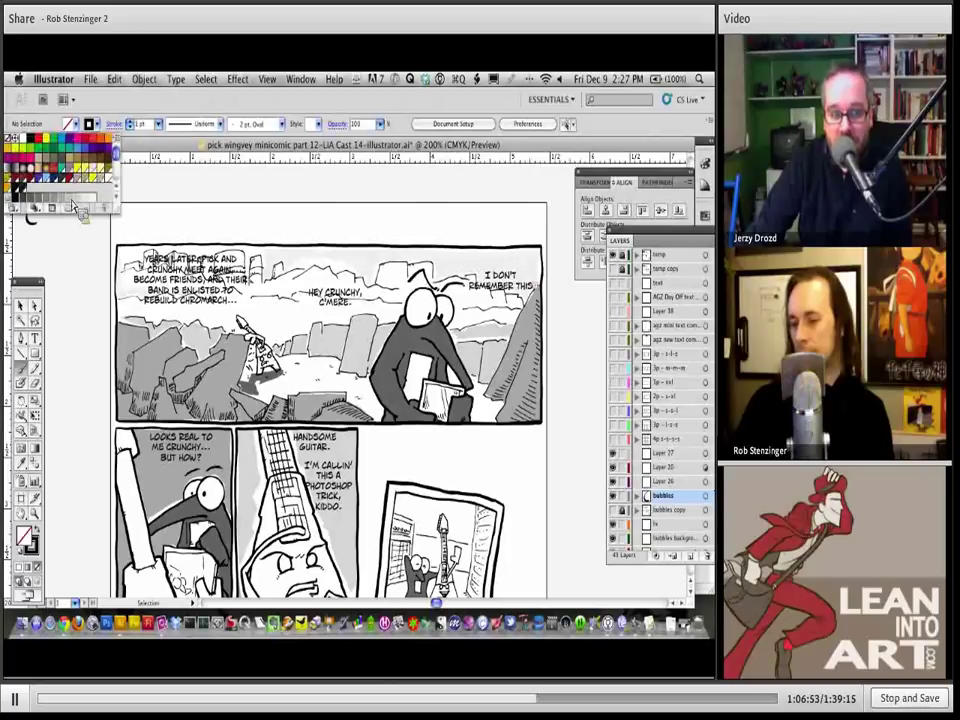
Step: Enable filling of new brush strokes in the Paintbrush options and paint a small test stroke beside the page
key(b)
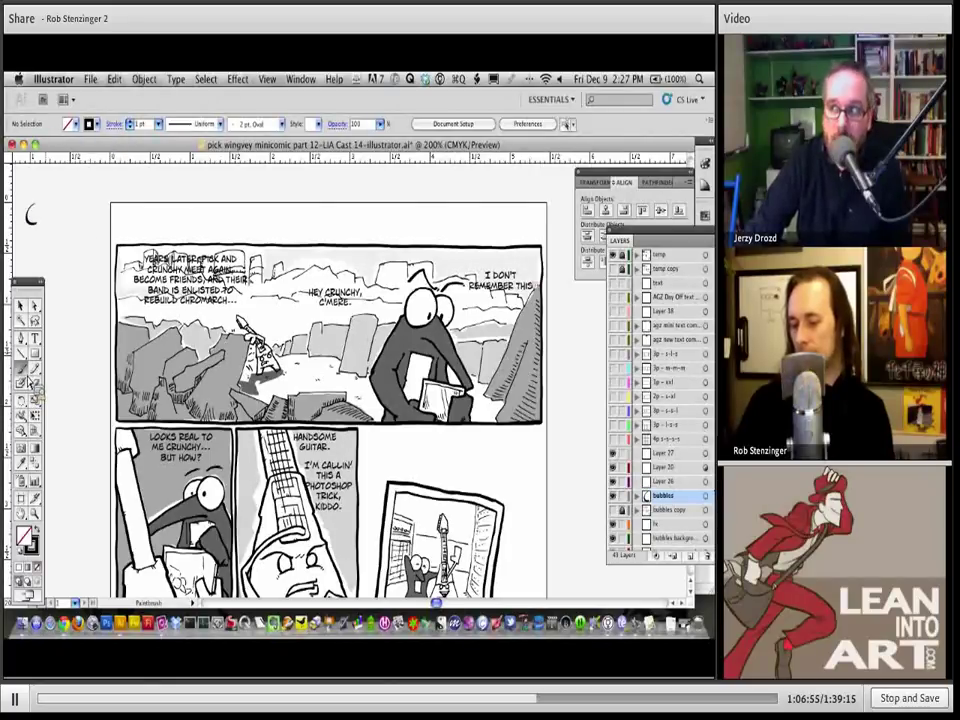
double_click(23, 368)
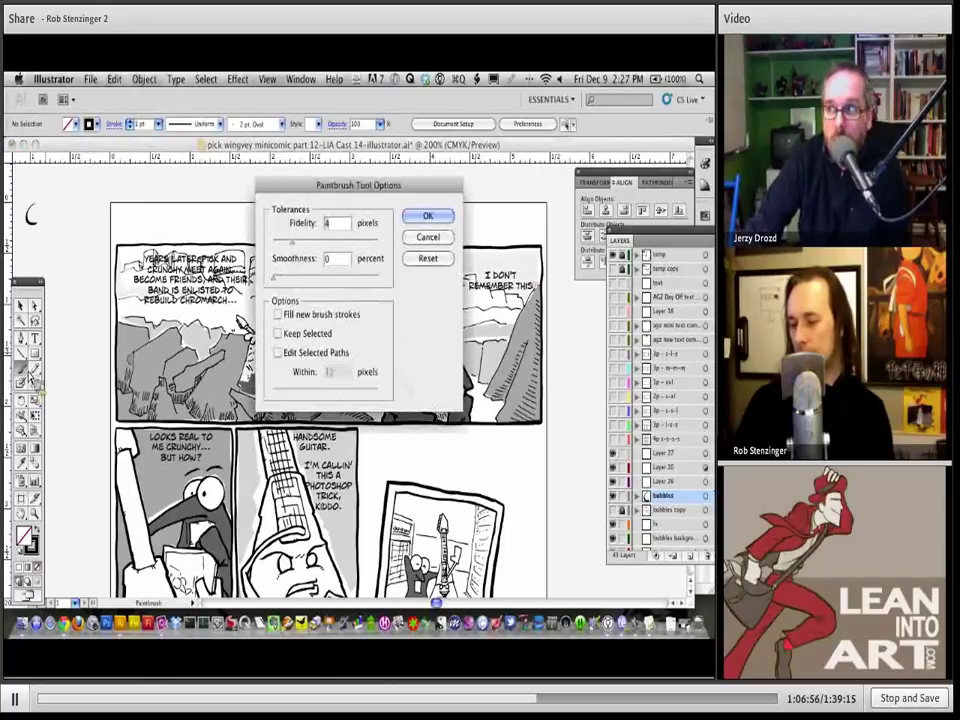
click(284, 315)
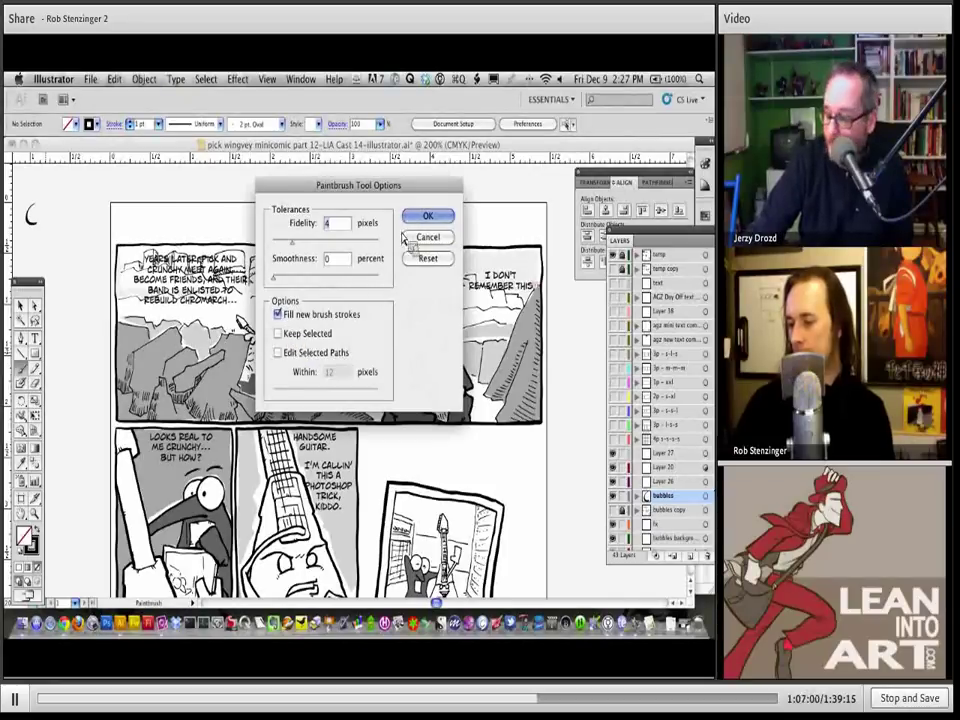
click(428, 215)
drag(54, 185, 46, 195)
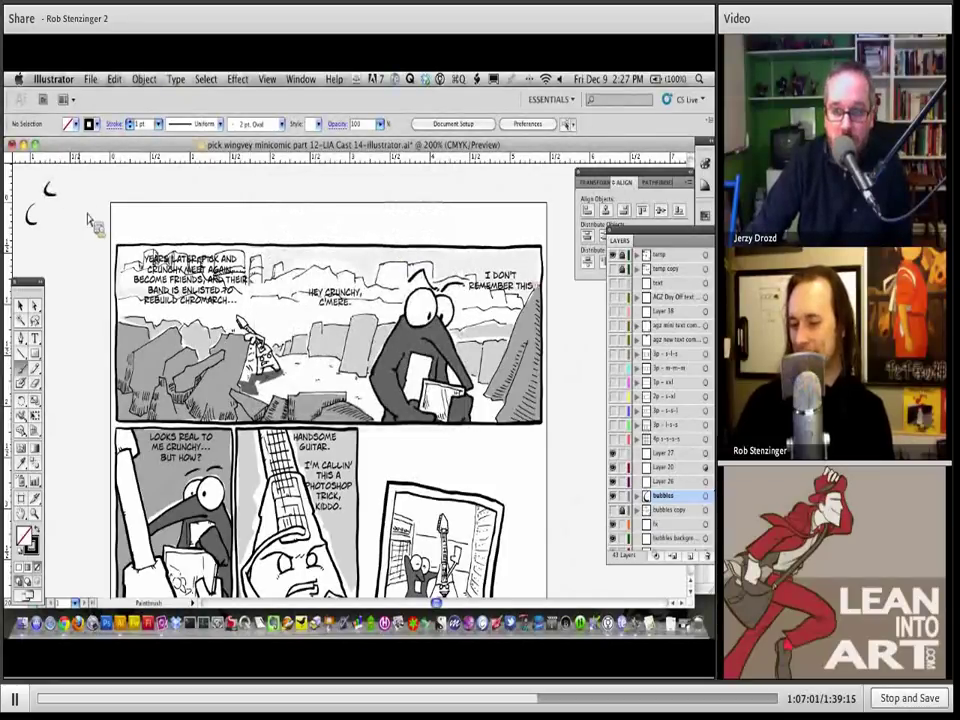
Step: Set a white fill and 0.5 pt stroke weight, painting test strokes on the pasteboard
click(75, 124)
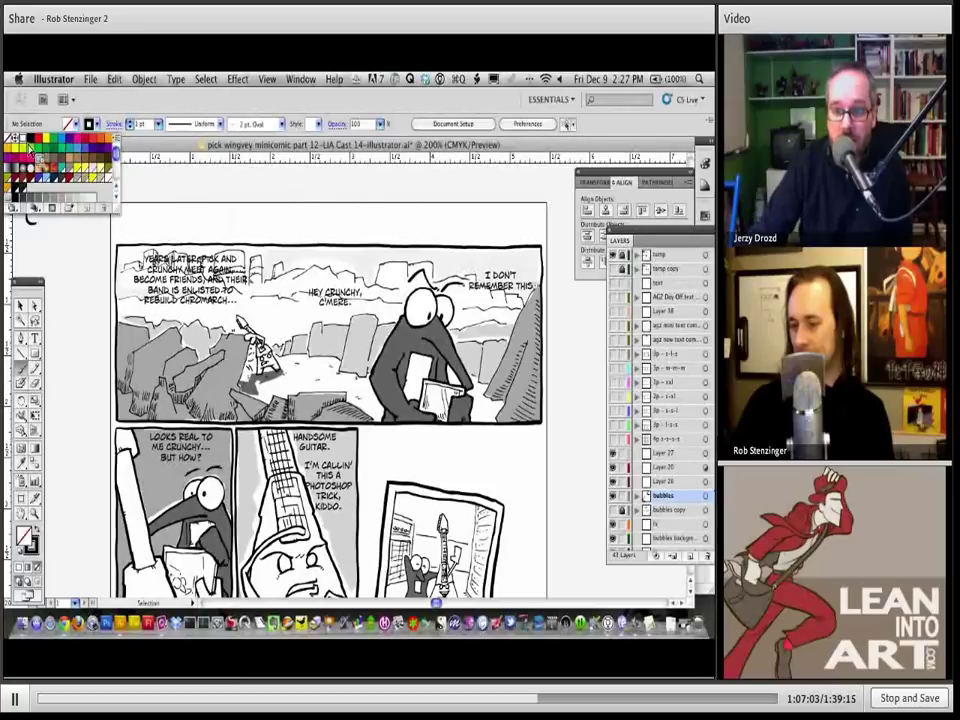
click(28, 112)
drag(54, 210, 50, 231)
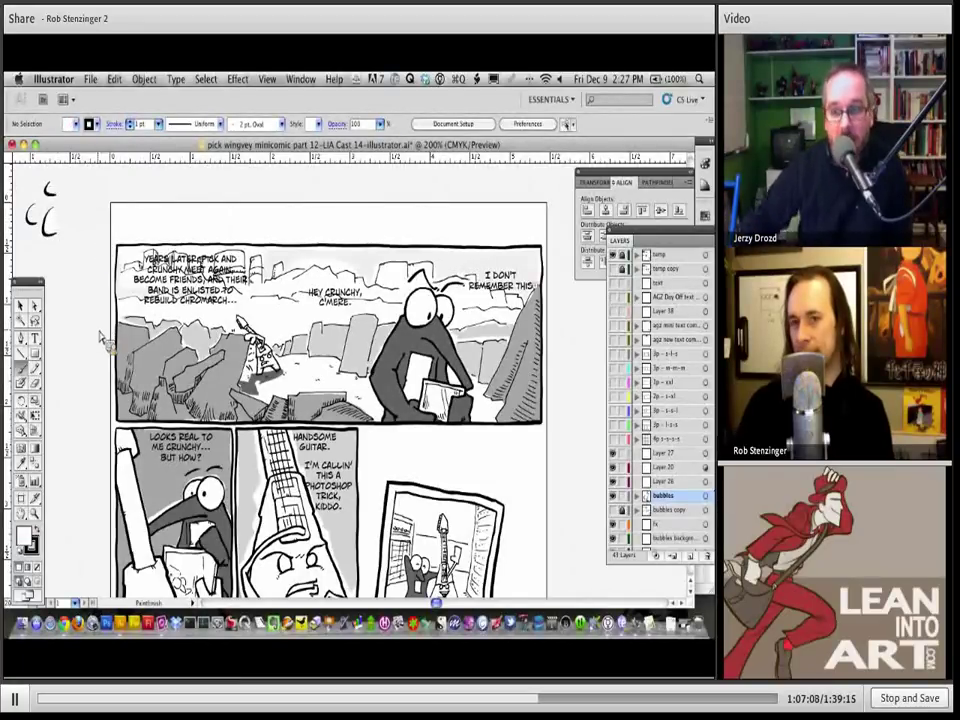
click(158, 124)
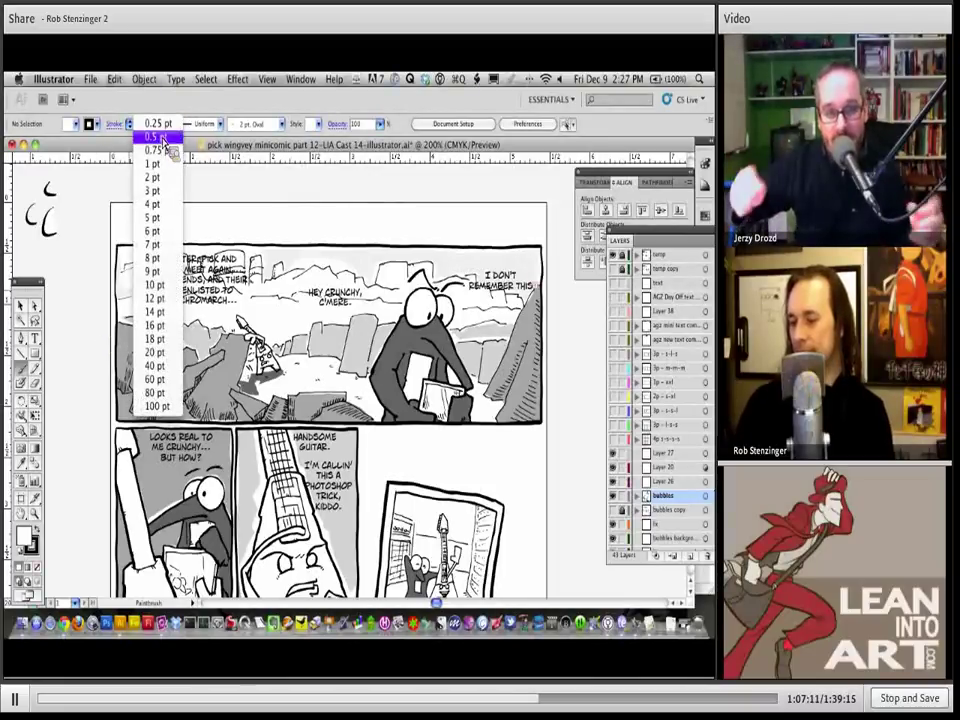
click(160, 137)
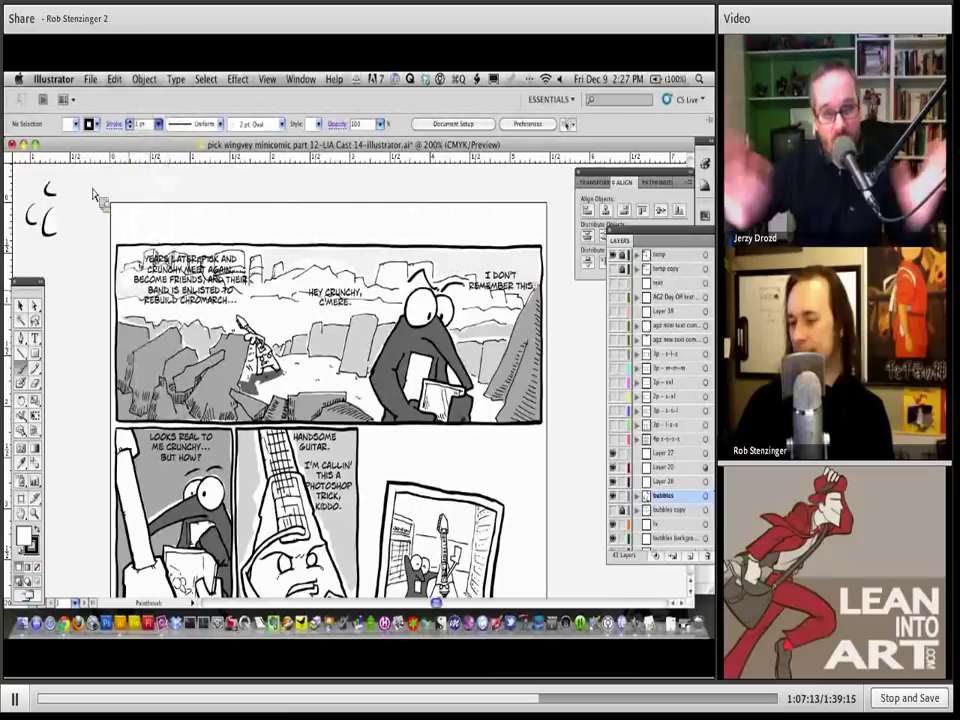
drag(76, 184, 97, 183)
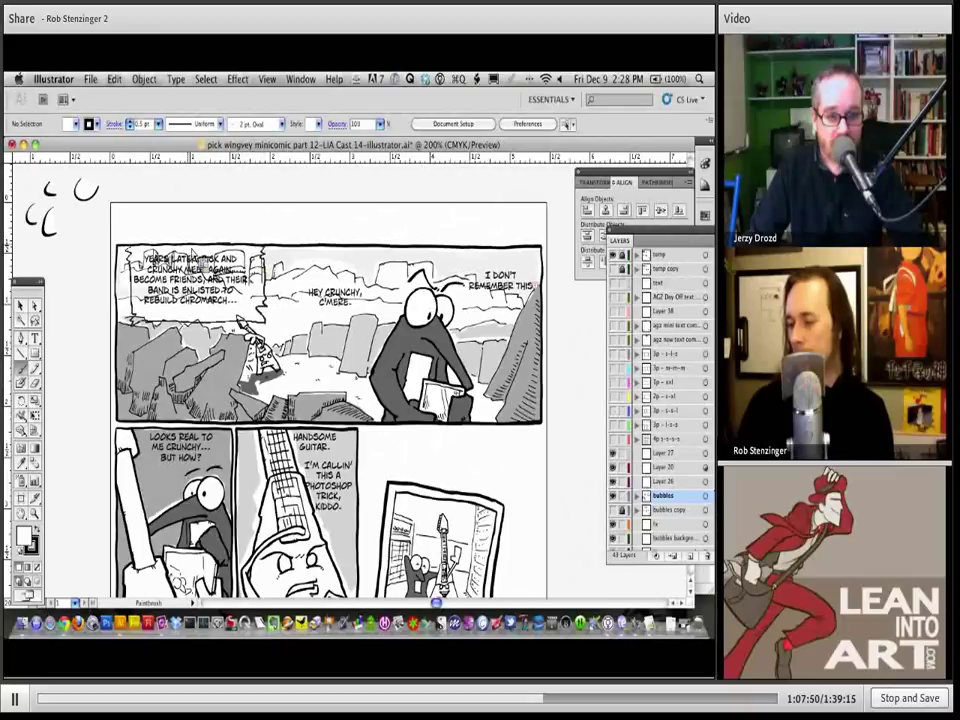
Step: Fit the white caption box around the YEARS LATER narration and start an oval balloon outline above the first panel
drag(158, 260, 140, 252)
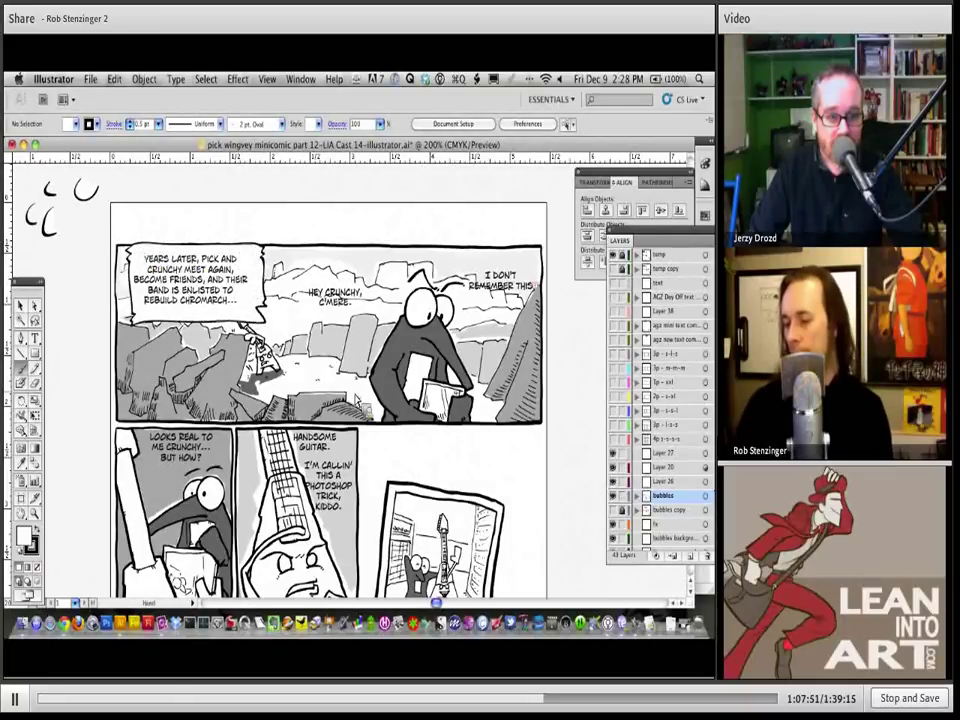
scroll(360, 386, down, 2)
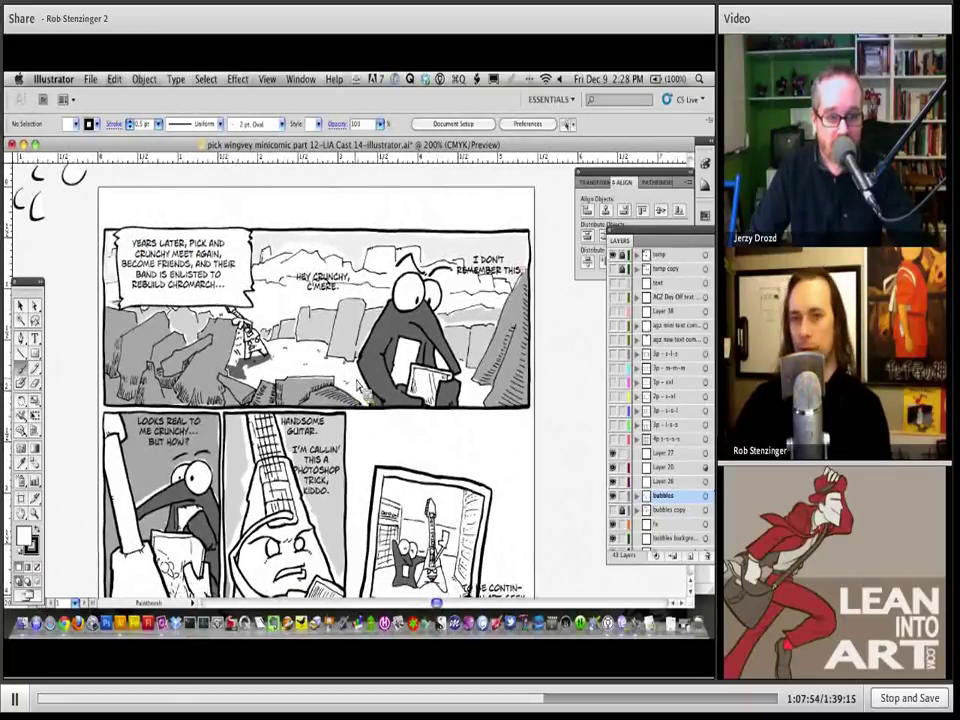
drag(366, 220, 386, 222)
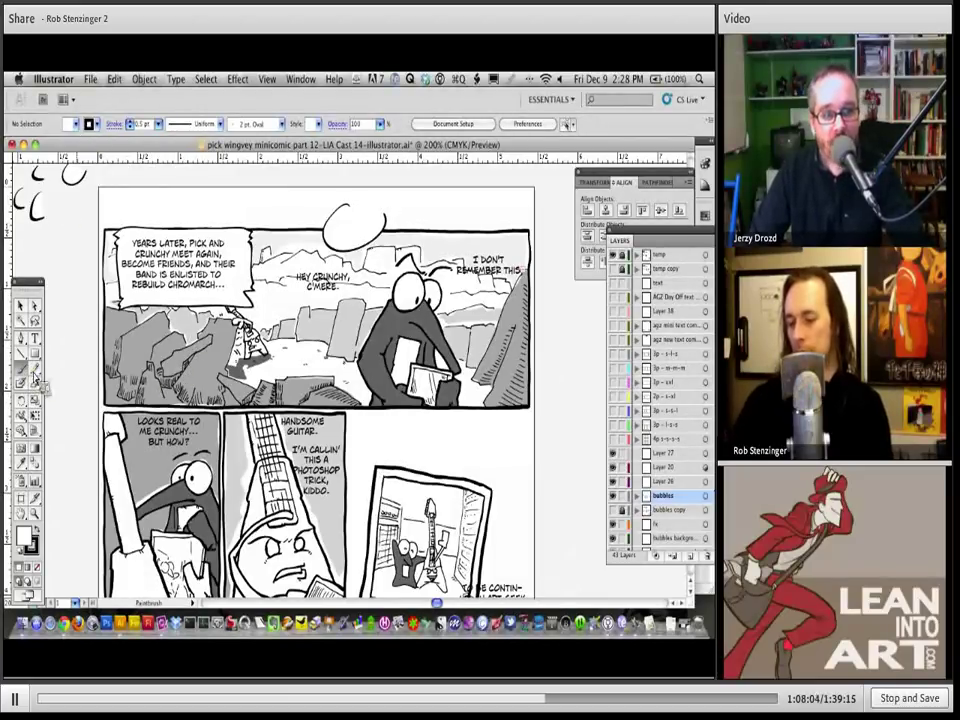
Step: Confirm the Paintbrush options and finish oval balloons around HEY CRUNCHY, C'MERE and I DON'T REMEMBER THIS
double_click(36, 378)
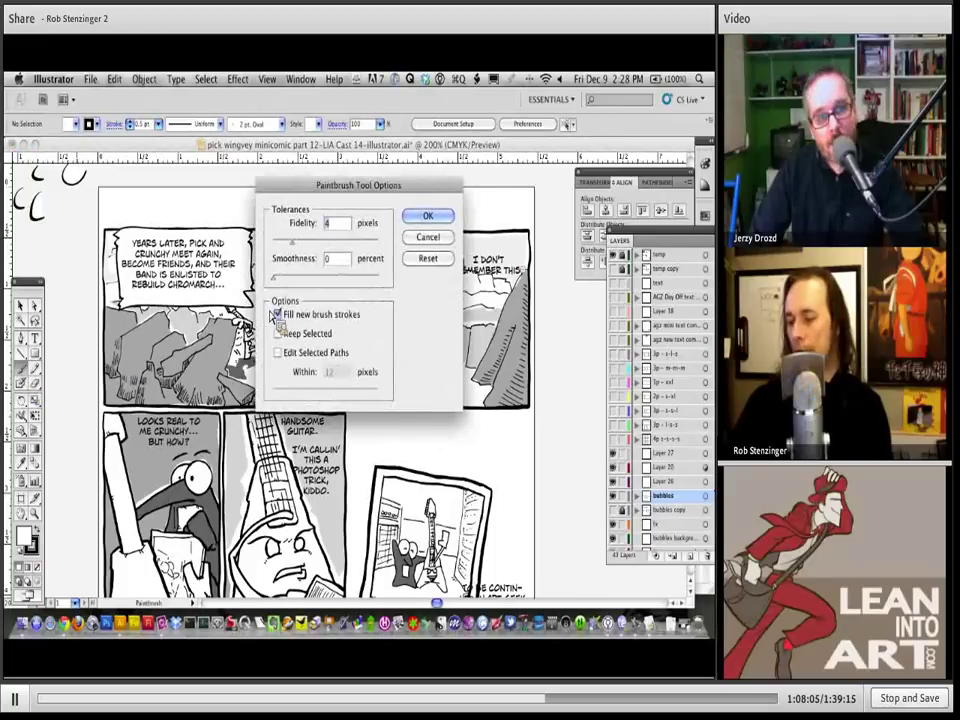
click(429, 216)
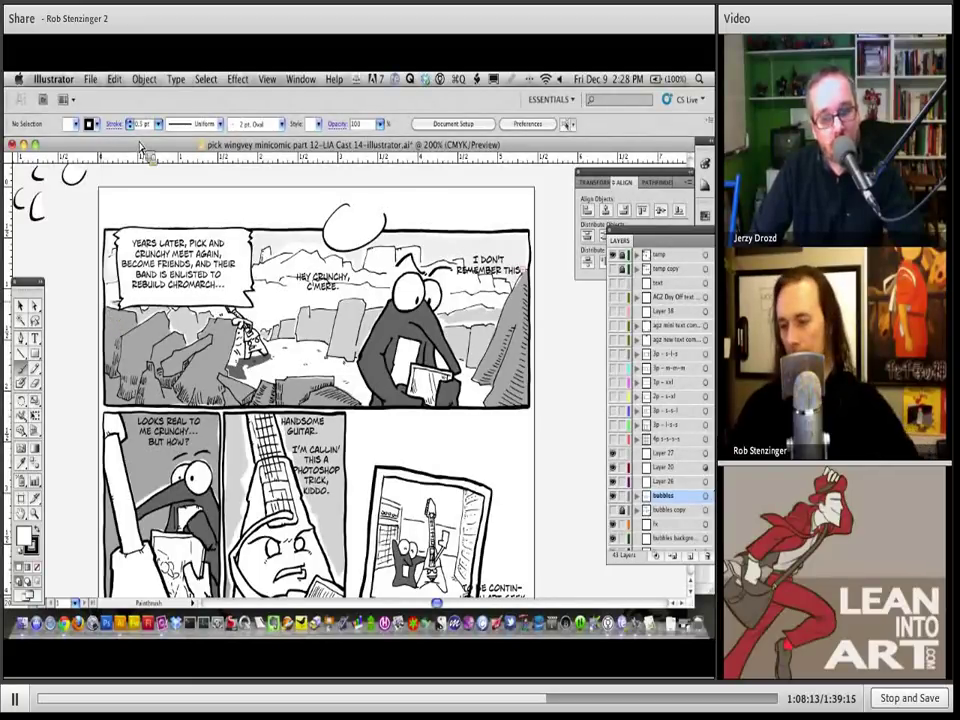
key(v)
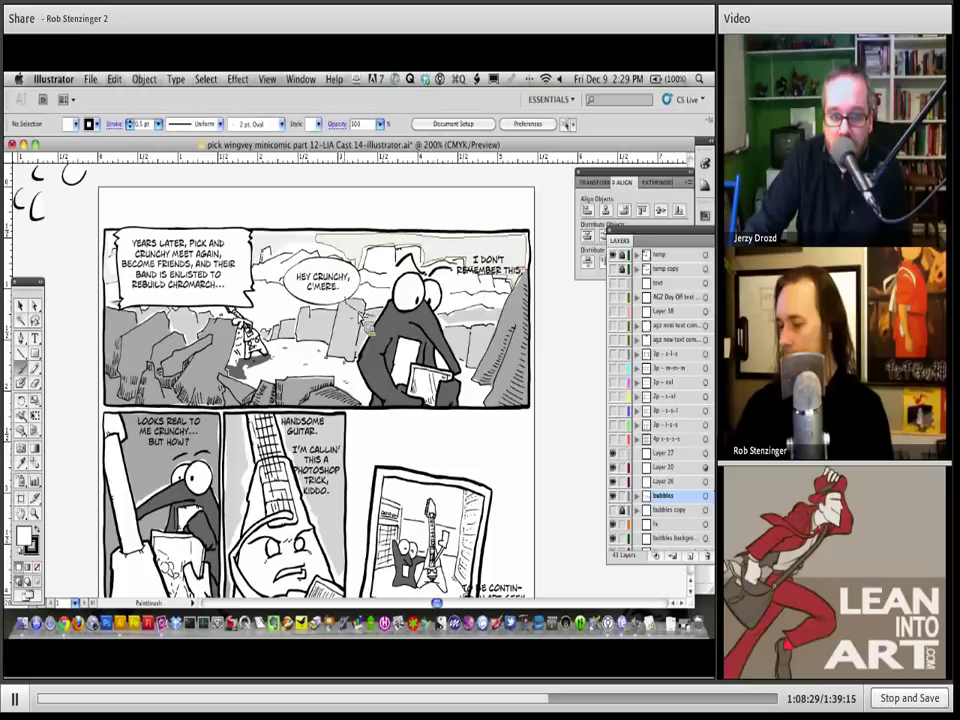
drag(345, 285, 327, 303)
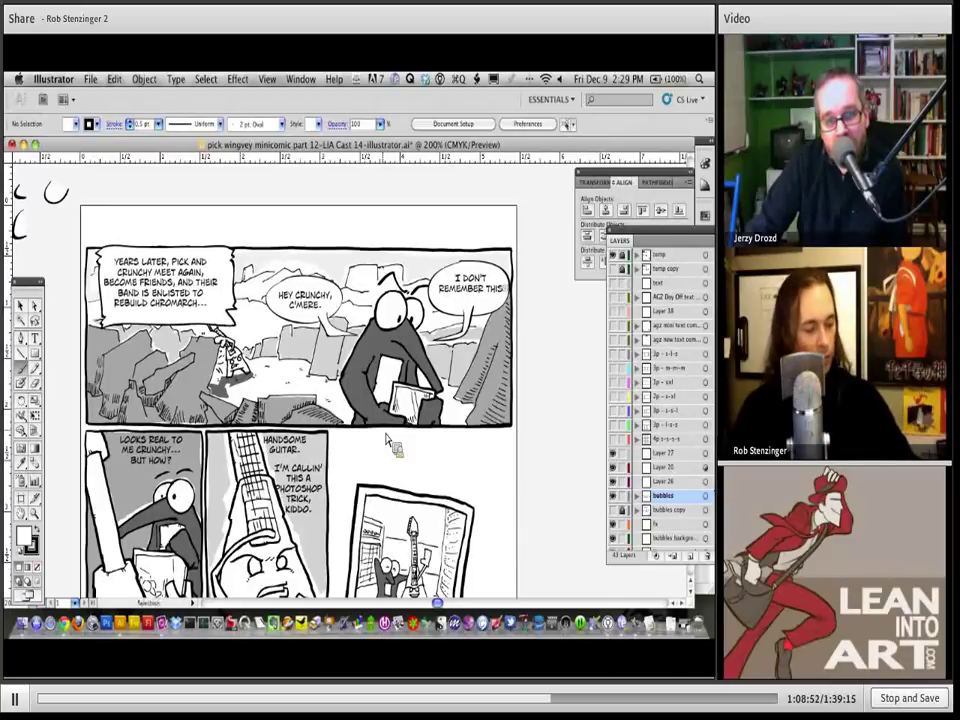
Step: Brush a curved connector from the I DON'T REMEMBER THIS balloon to HEY CRUNCHY, plus a small pasteboard test arc
key(b)
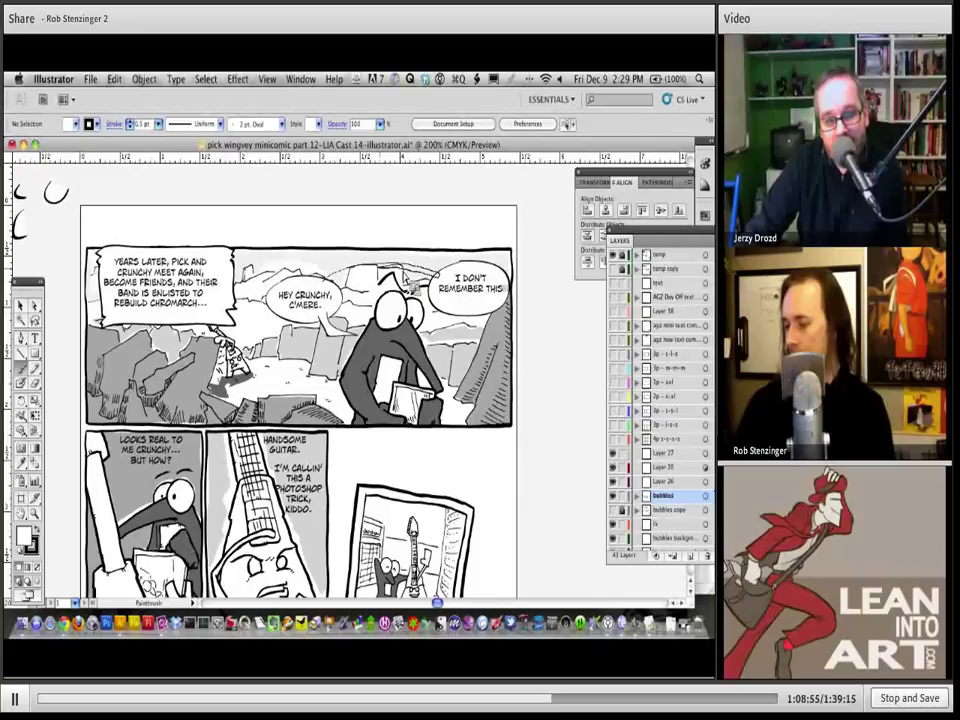
drag(434, 274, 347, 303)
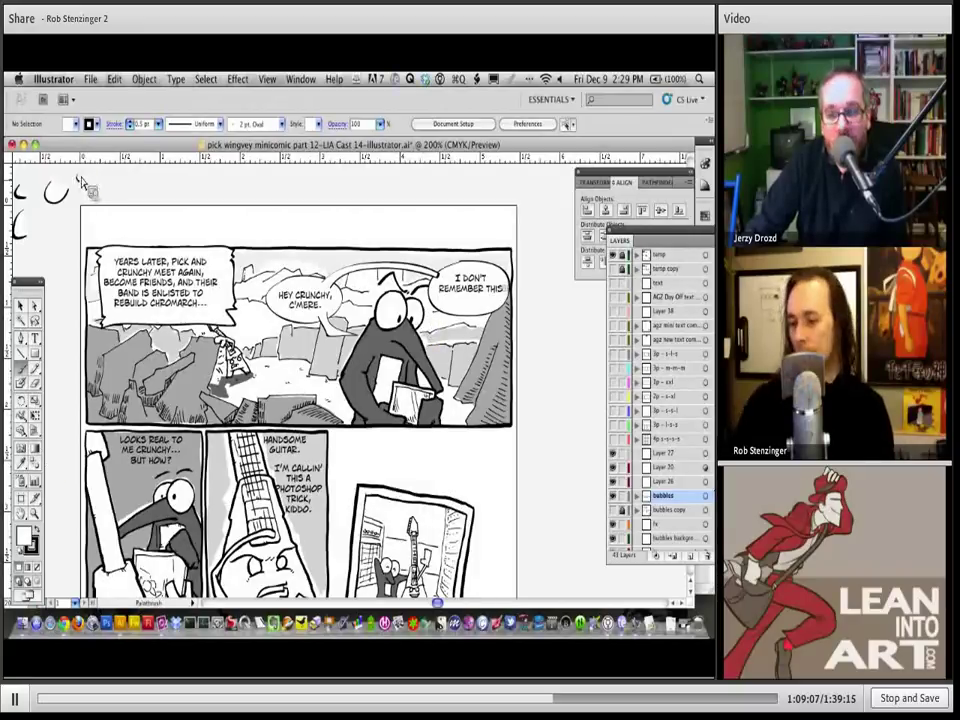
drag(74, 182, 88, 175)
key(v)
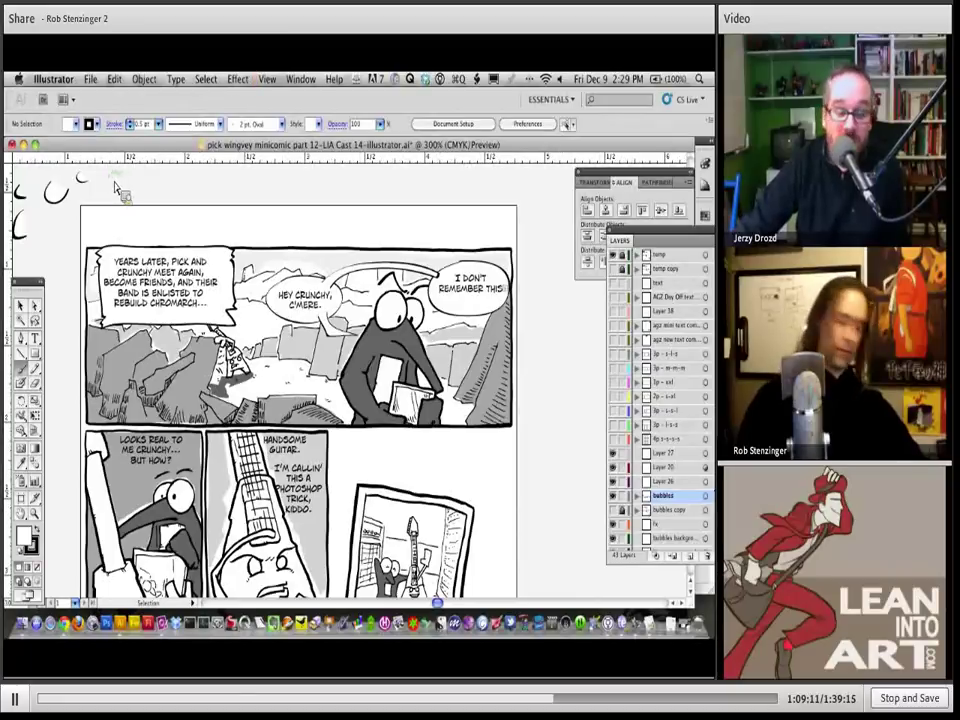
Step: Zoom in on the curved balloon connector, set the fill to None, then zoom back out to 200%
key(ctrl+equal)
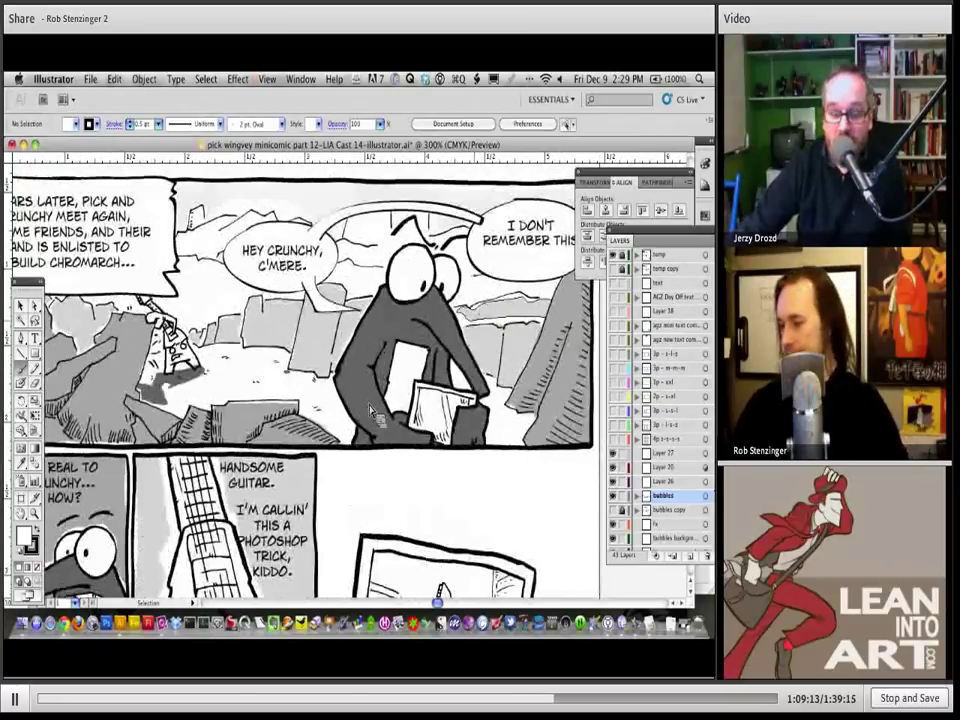
drag(483, 310, 475, 265)
key(ctrl+equal)
click(76, 124)
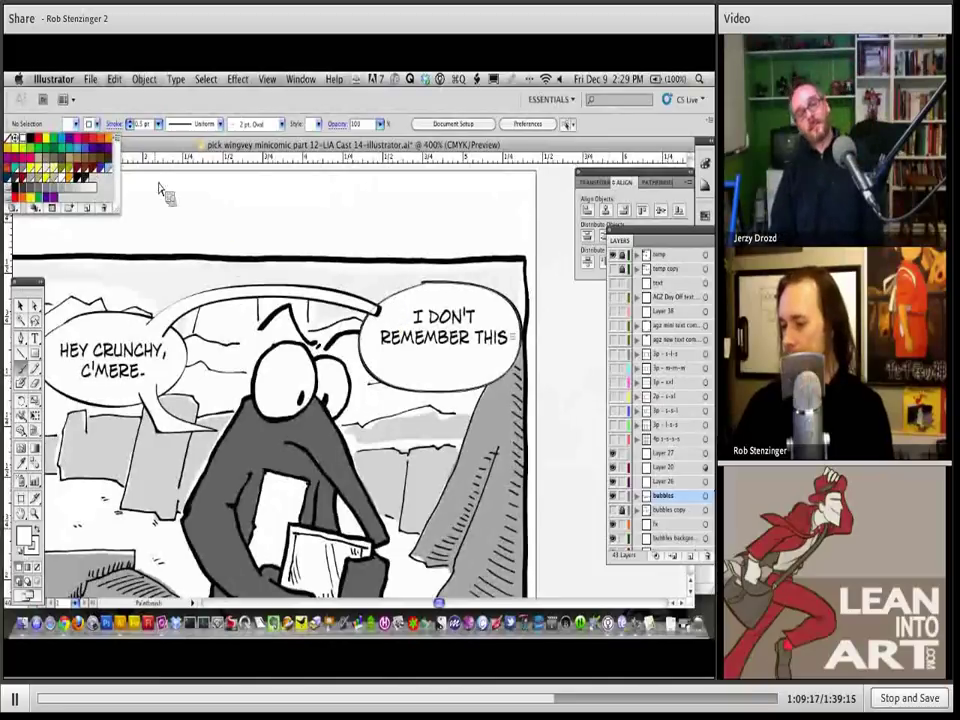
key(Escape)
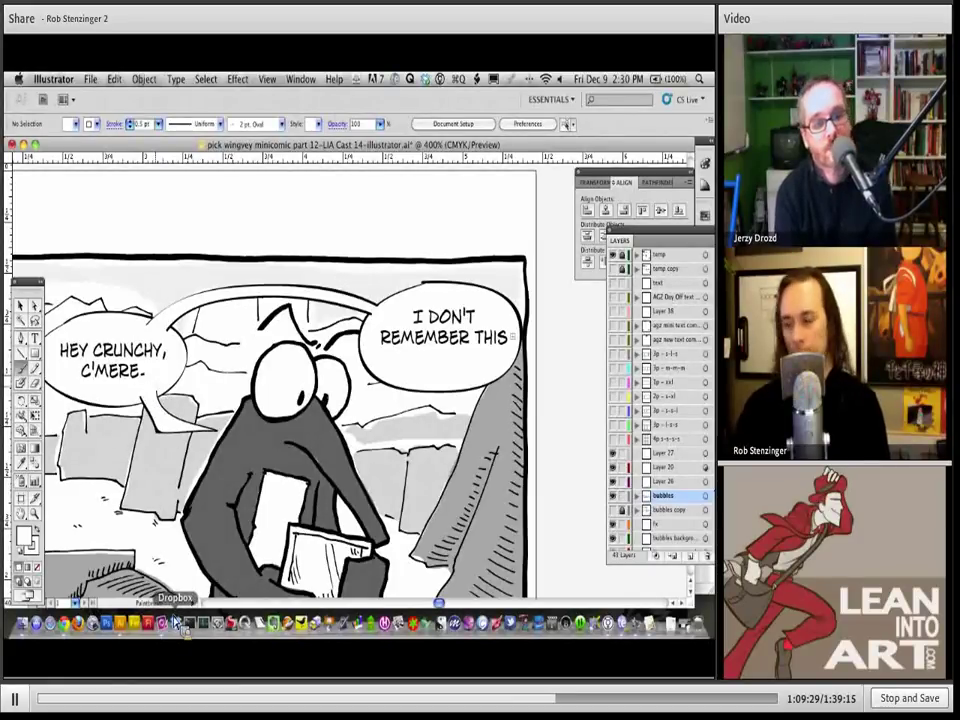
key(super+minus)
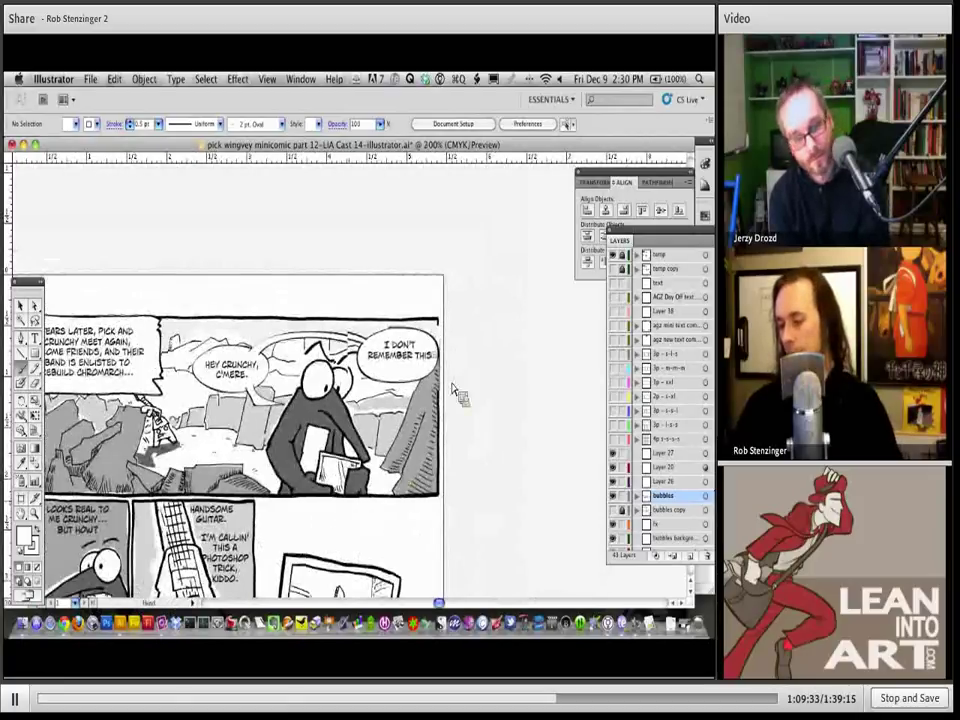
key(super+minus)
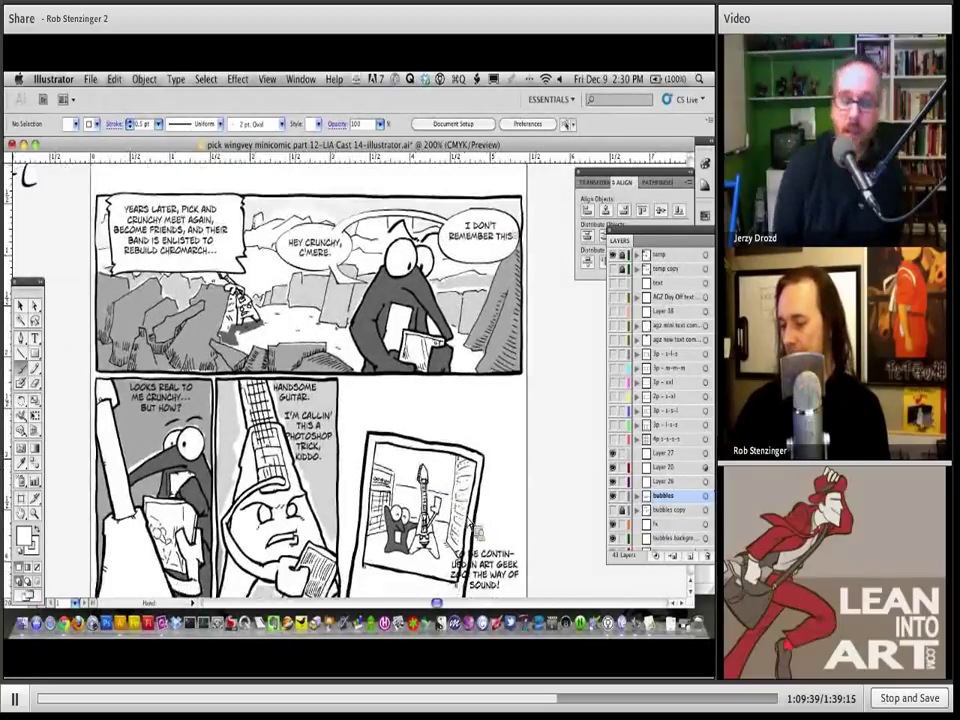
drag(346, 397, 340, 385)
drag(472, 520, 462, 498)
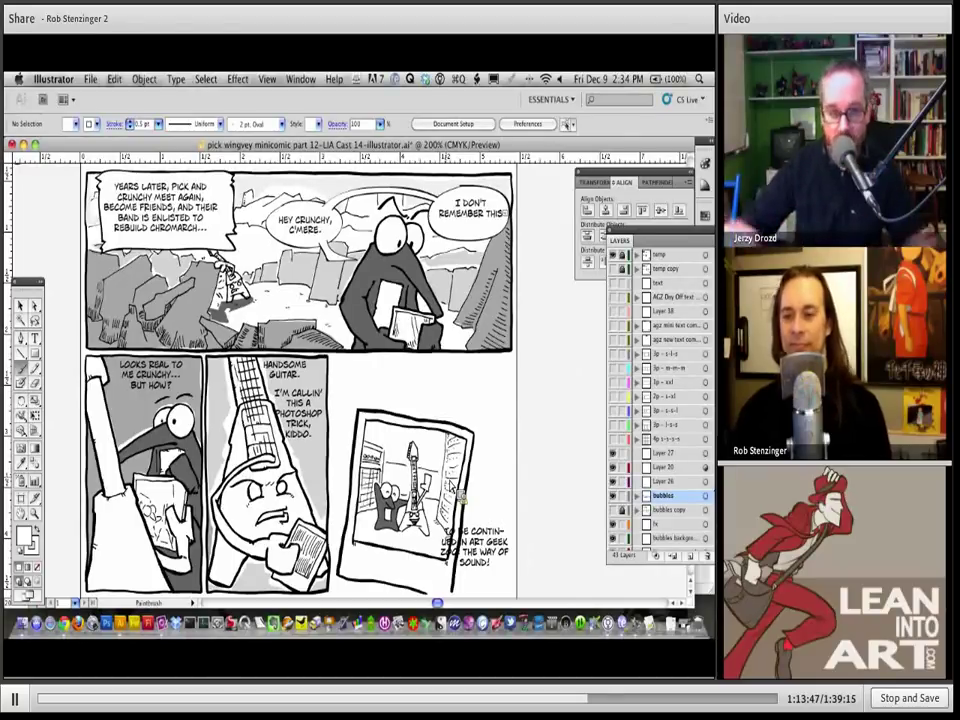
Step: Draw oval balloons around the HANDSOME GUITAR, TO BE CONTINUED and LOOKS REAL TO ME CRUNCHY captions
click(35, 354)
click(72, 385)
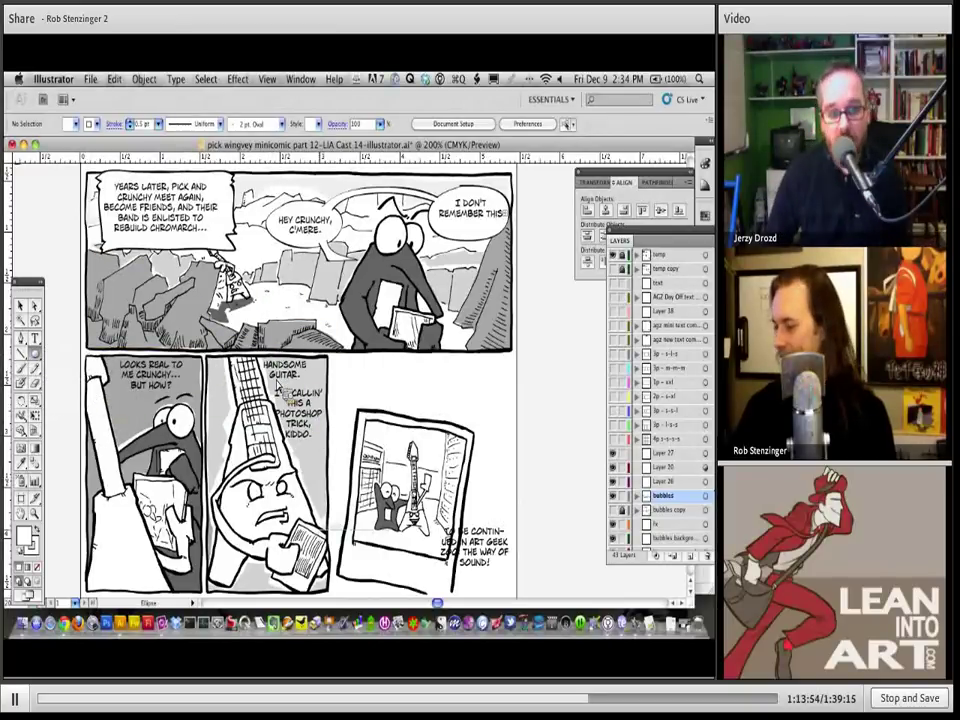
mouse_move(258, 356)
mouse_down()
mouse_move(314, 390)
mouse_move(346, 452)
mouse_up()
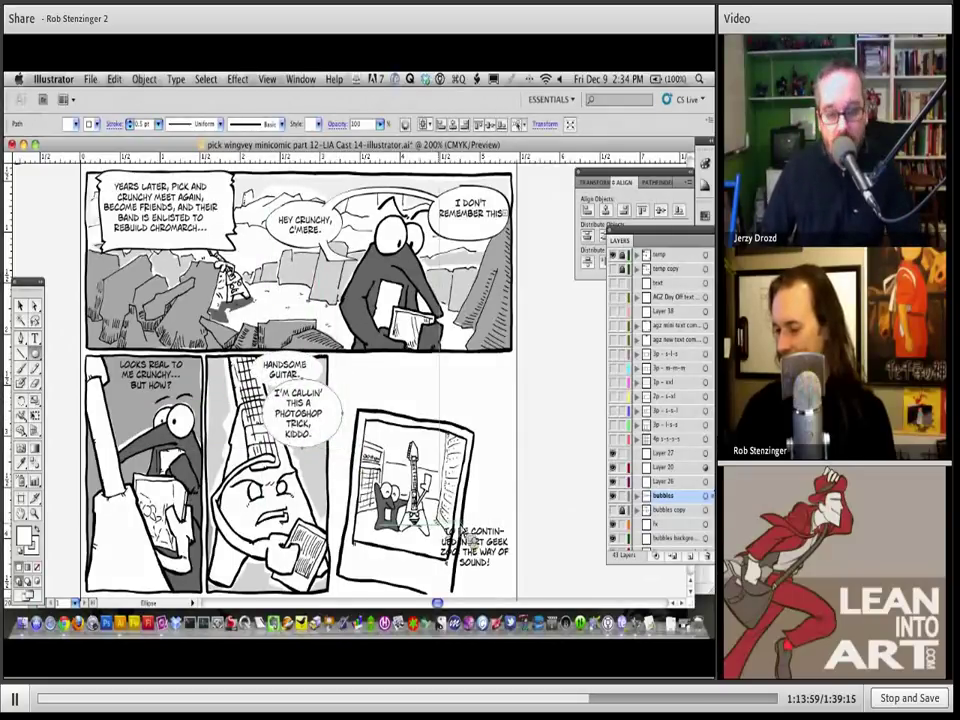
drag(432, 510, 518, 586)
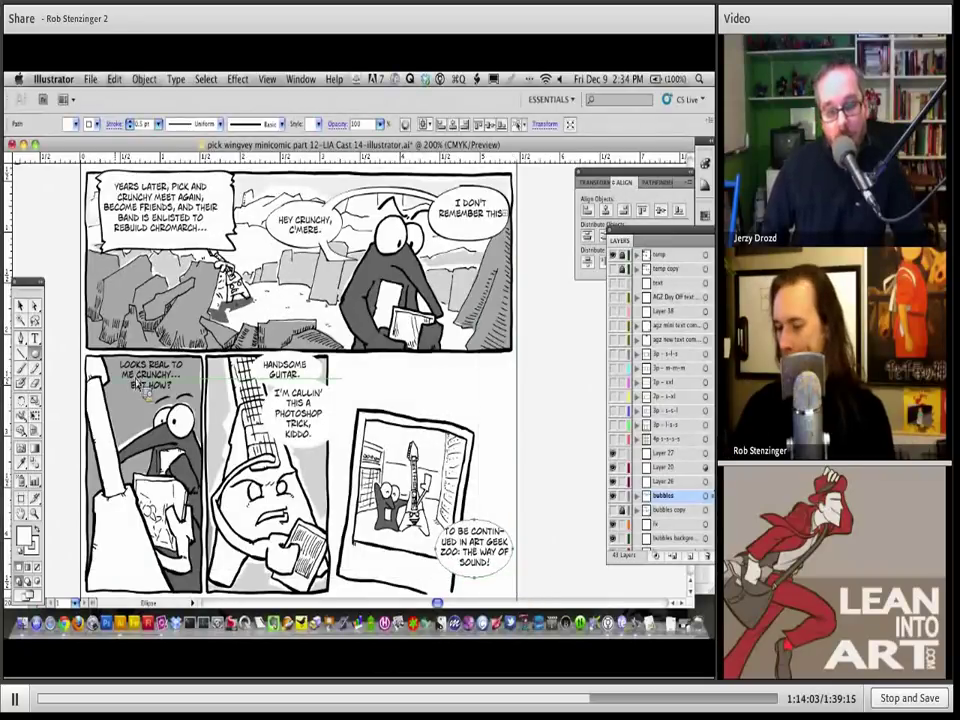
mouse_move(113, 352)
mouse_down()
mouse_move(204, 395)
mouse_move(193, 392)
mouse_move(198, 403)
mouse_up()
key(v)
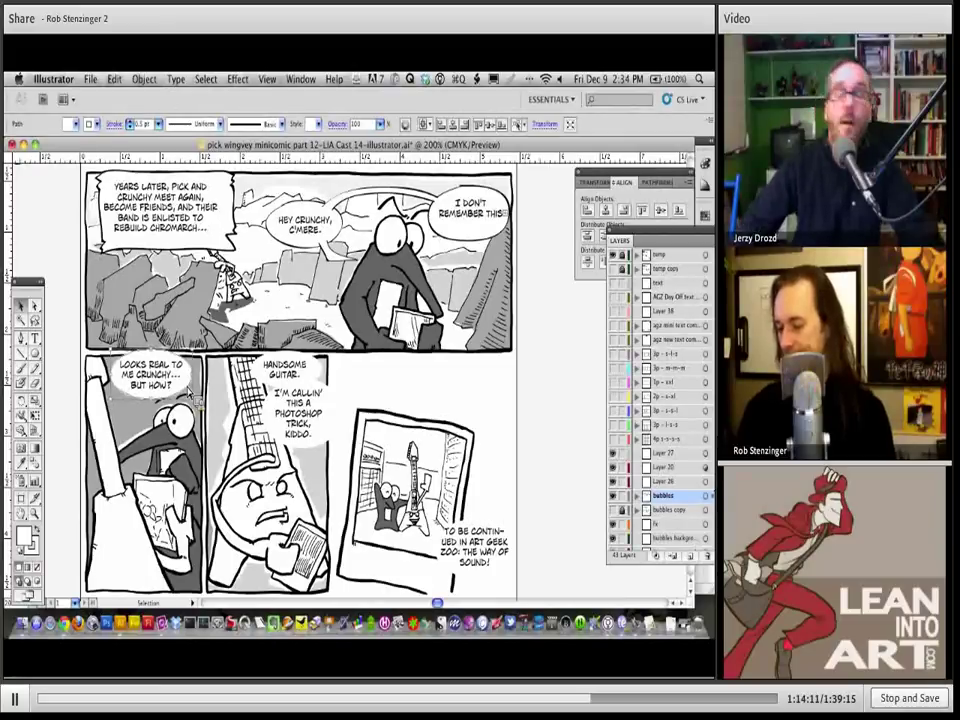
Step: Draw a rounded rectangle around the TO BE CONTINUED caption and give it a black stroke
drag(35, 353, 85, 366)
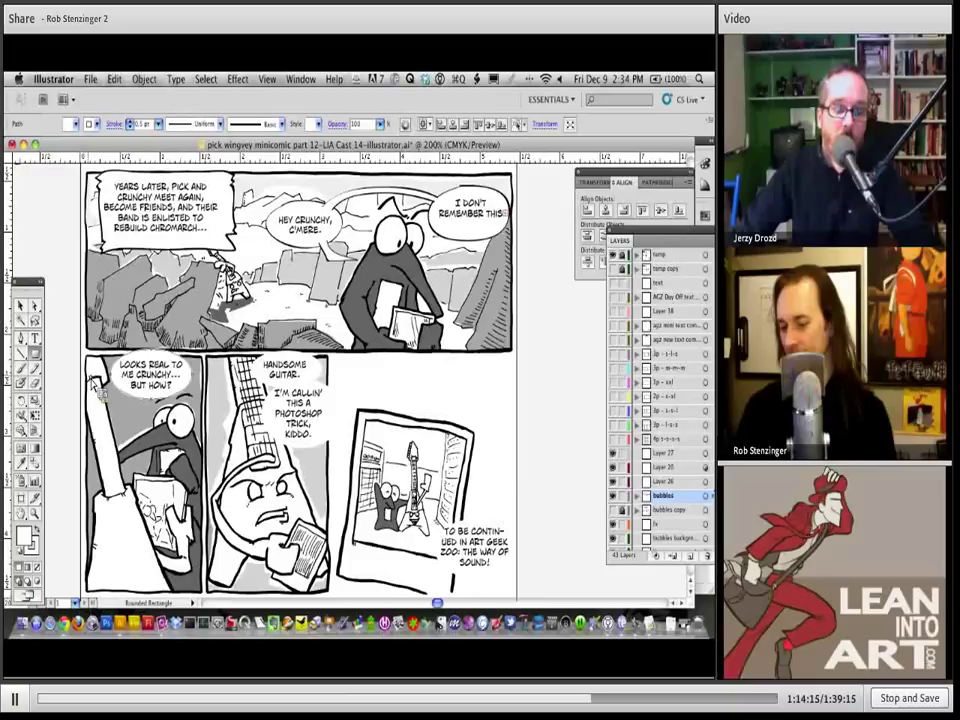
drag(443, 534, 526, 592)
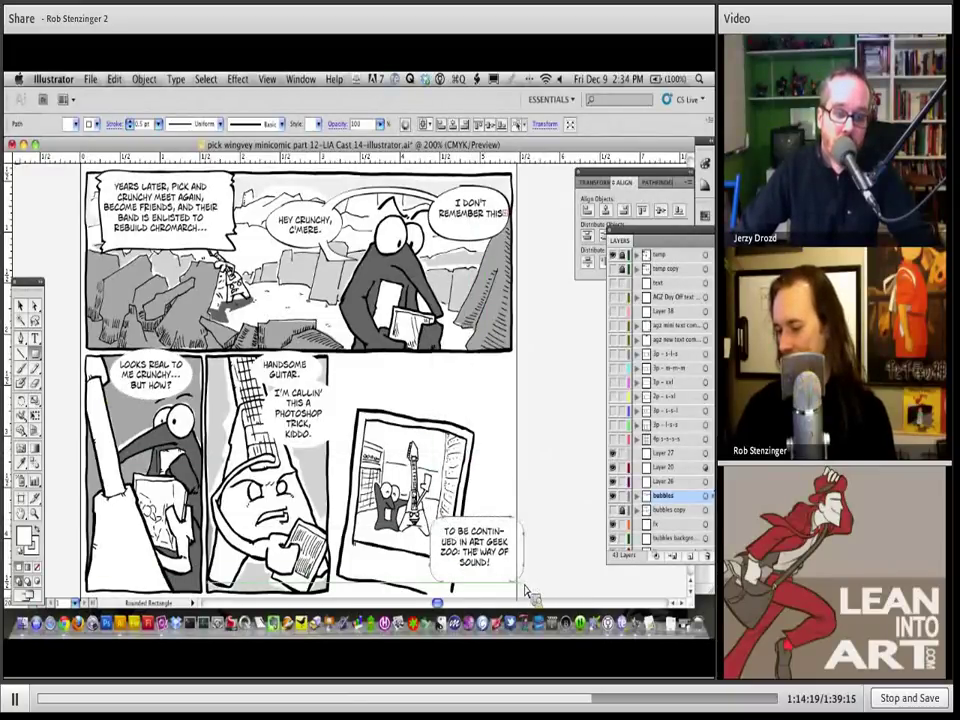
click(90, 124)
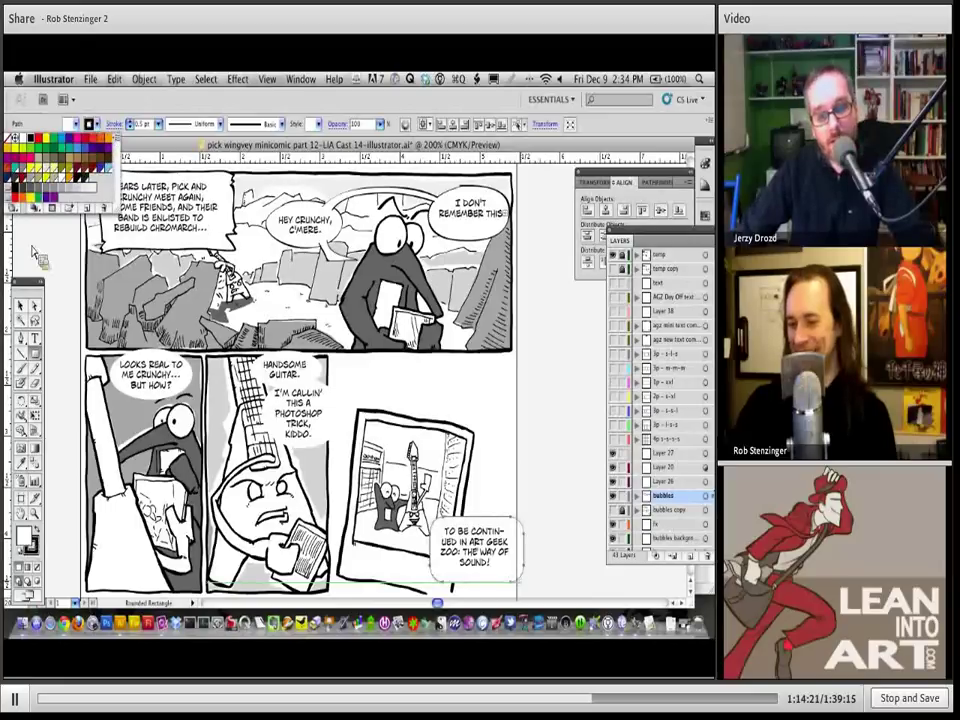
click(33, 310)
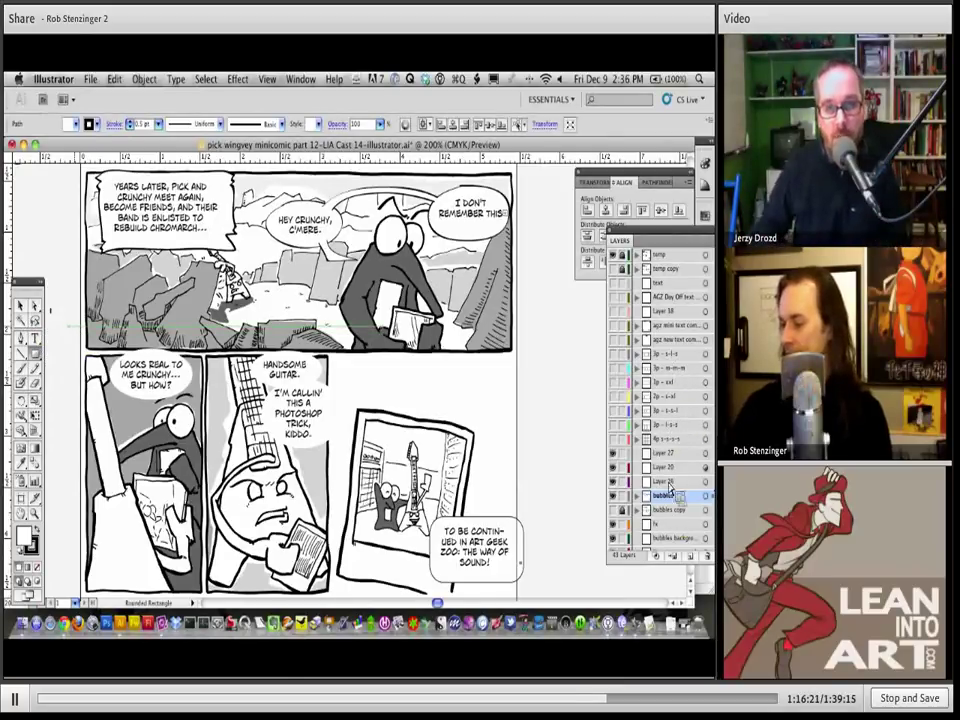
Step: Move the bubbles layer up, show Layer 38's artwork, and deselect the current path
mouse_move(670, 487)
mouse_down()
mouse_move(669, 464)
mouse_move(687, 468)
mouse_move(672, 320)
mouse_up()
click(612, 311)
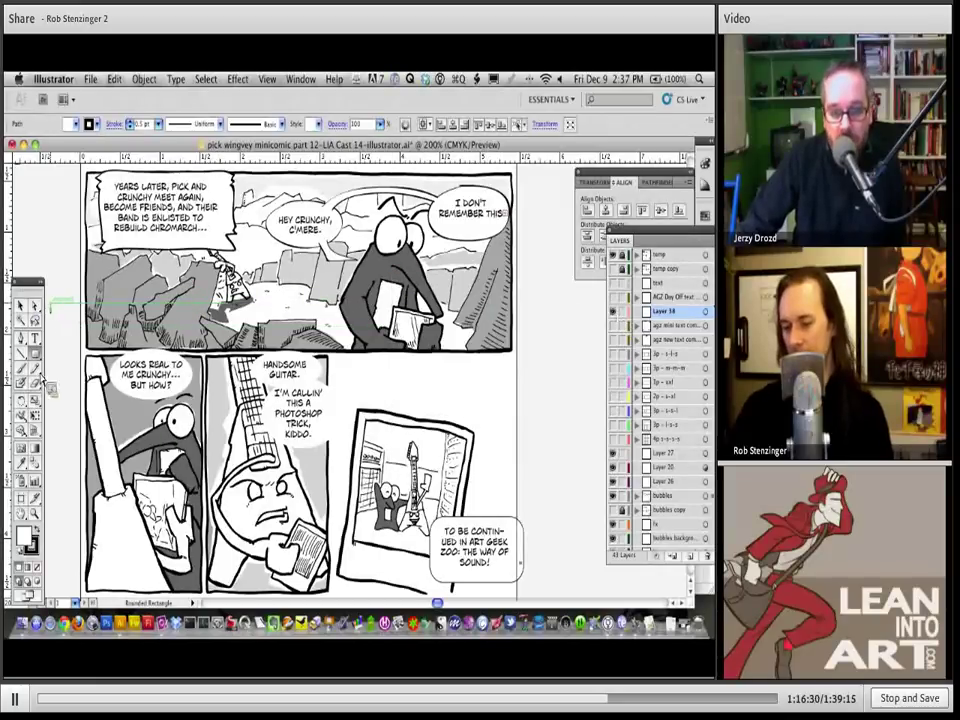
key(b)
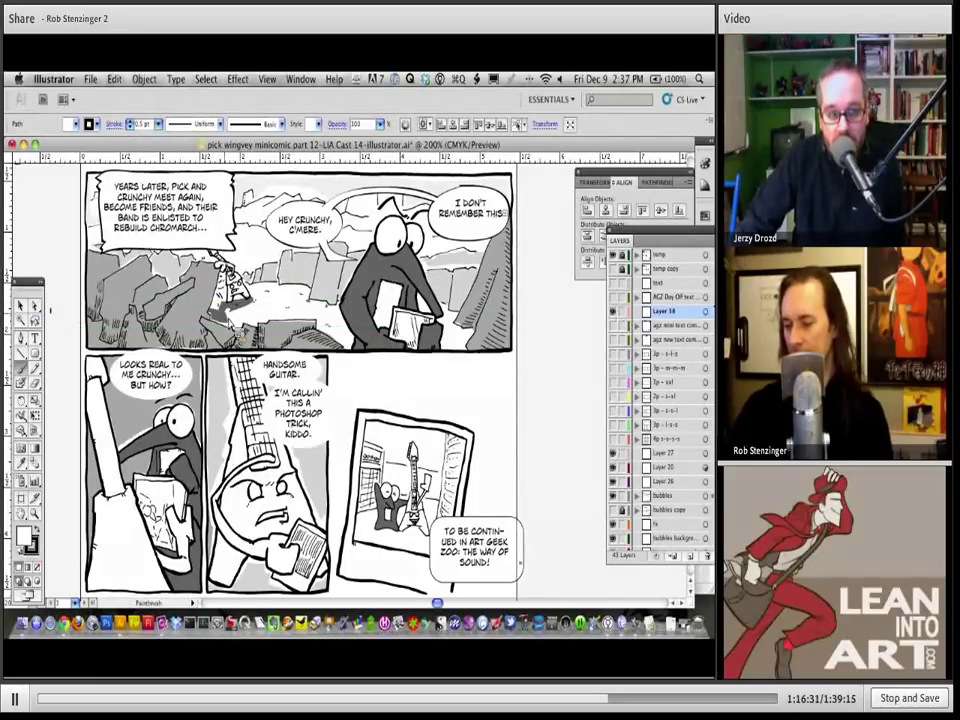
key(ctrl+shift+a)
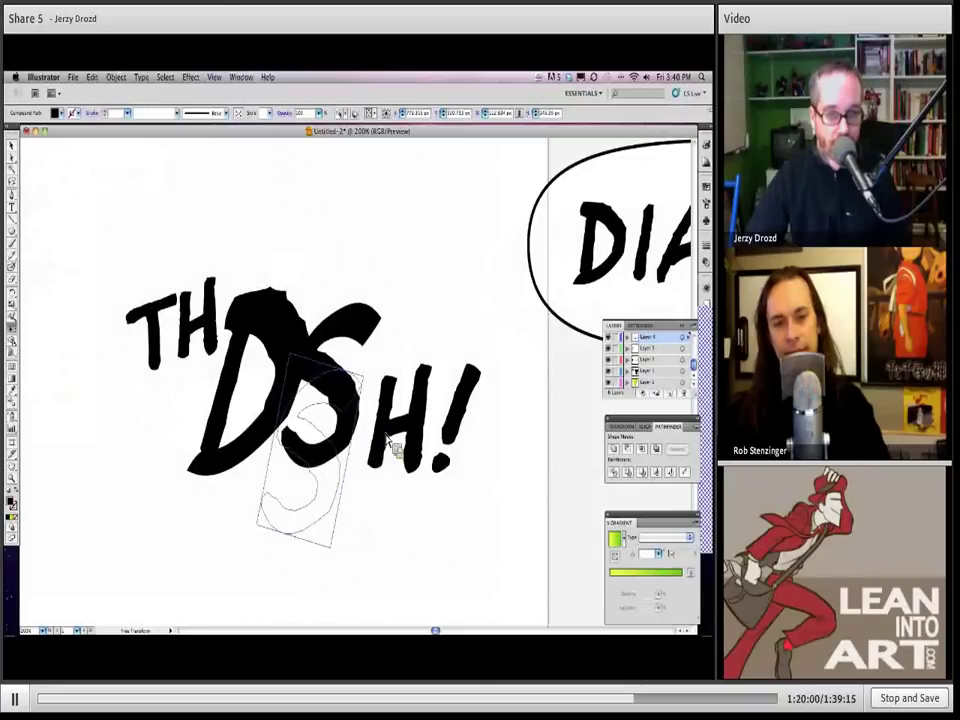
Step: Rotate and lower the S, then enlarge and shear the H and nudge it up-left against it
click(13, 157)
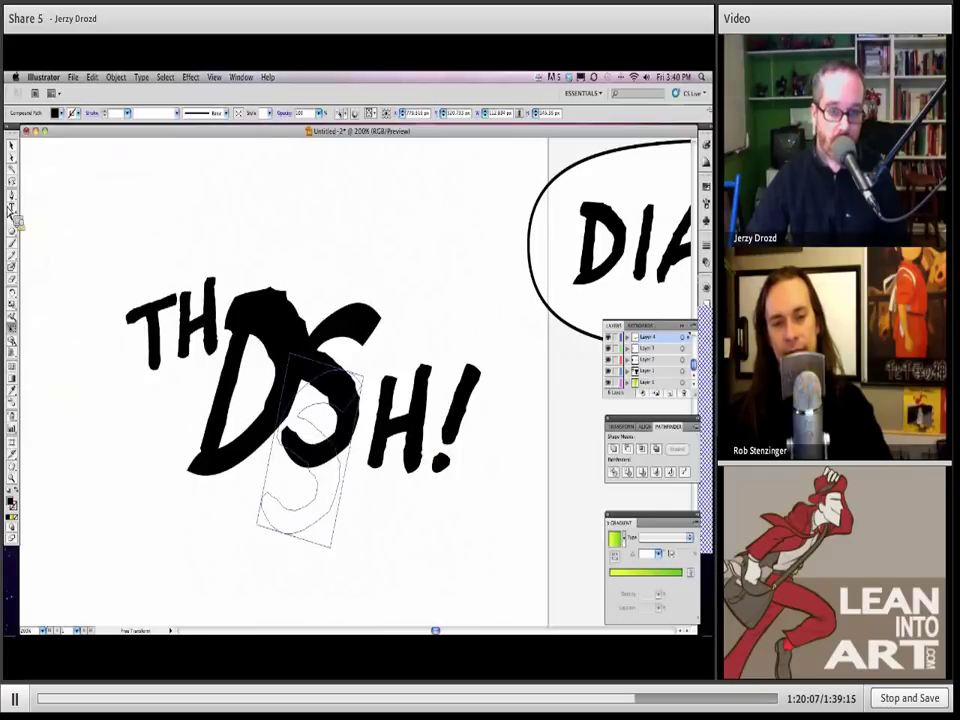
key(v)
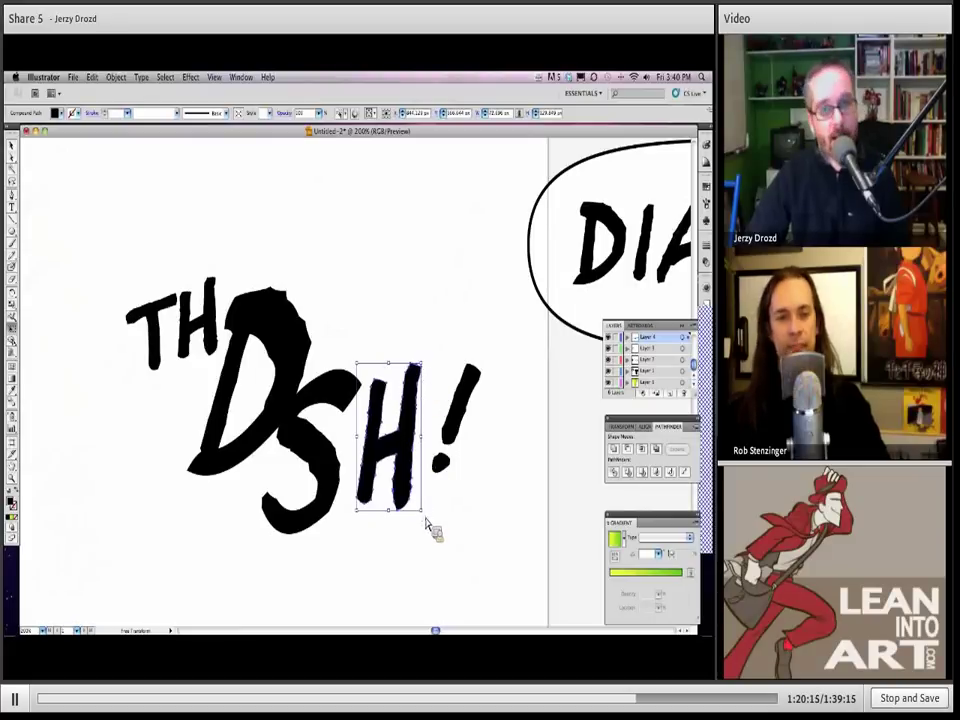
drag(421, 510, 360, 467)
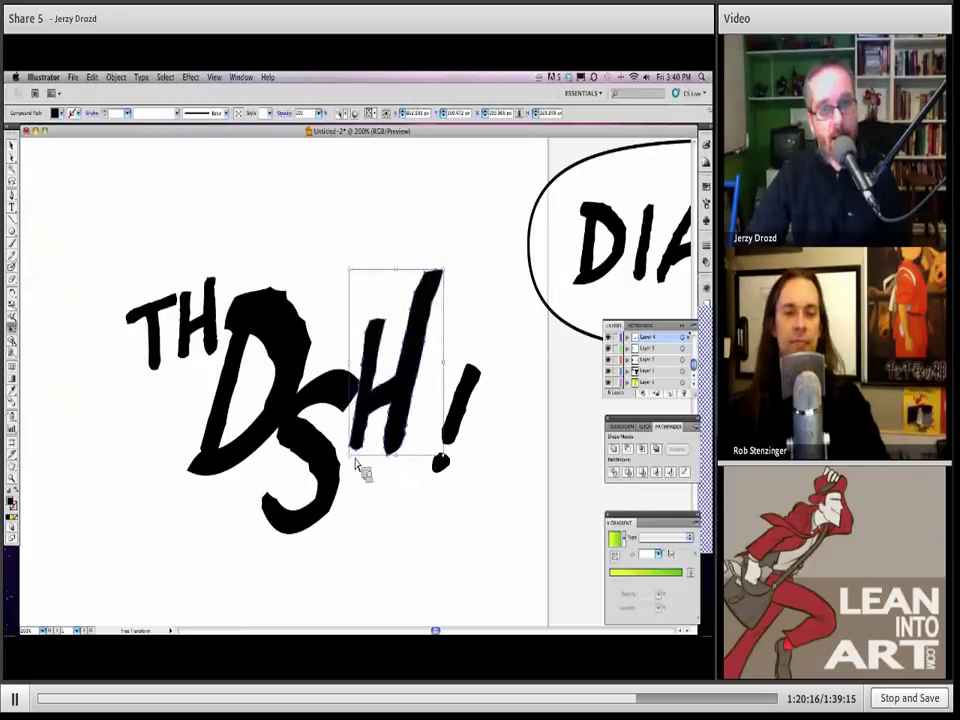
click(12, 150)
click(92, 386)
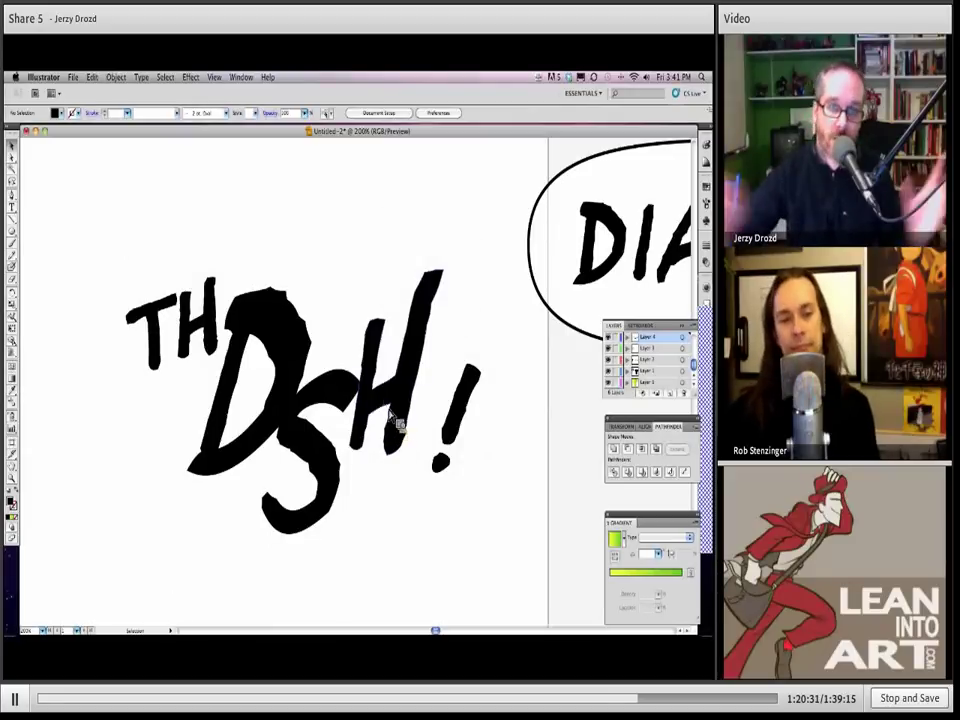
drag(397, 424, 387, 400)
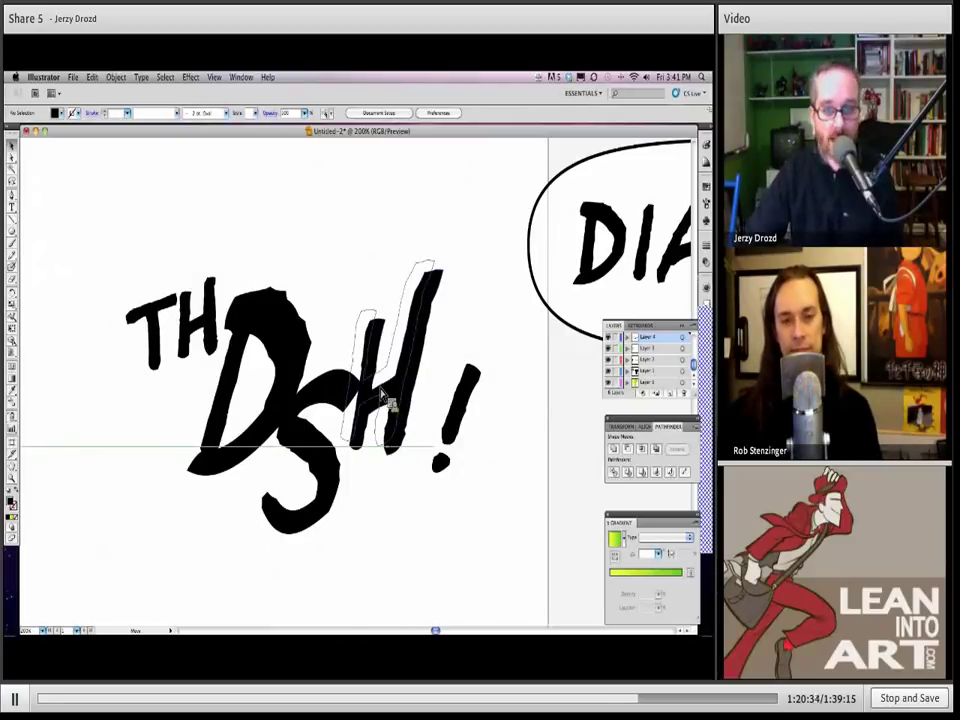
drag(380, 391, 380, 391)
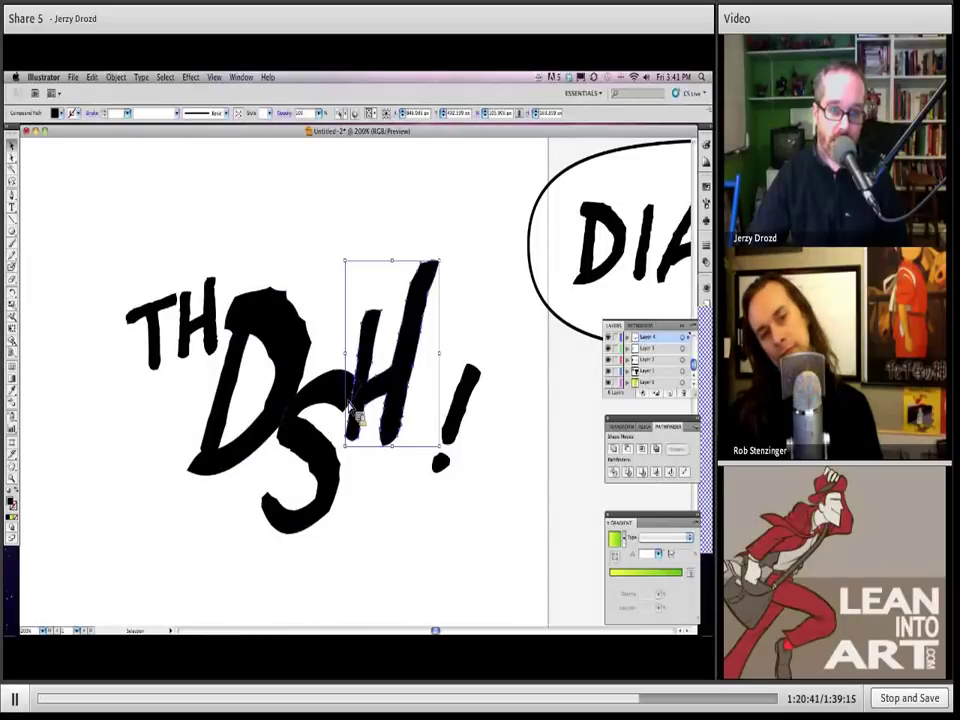
Step: Stretch and tilt the exclamation mark, tuck it against the H, then zoom out to 100%
click(474, 376)
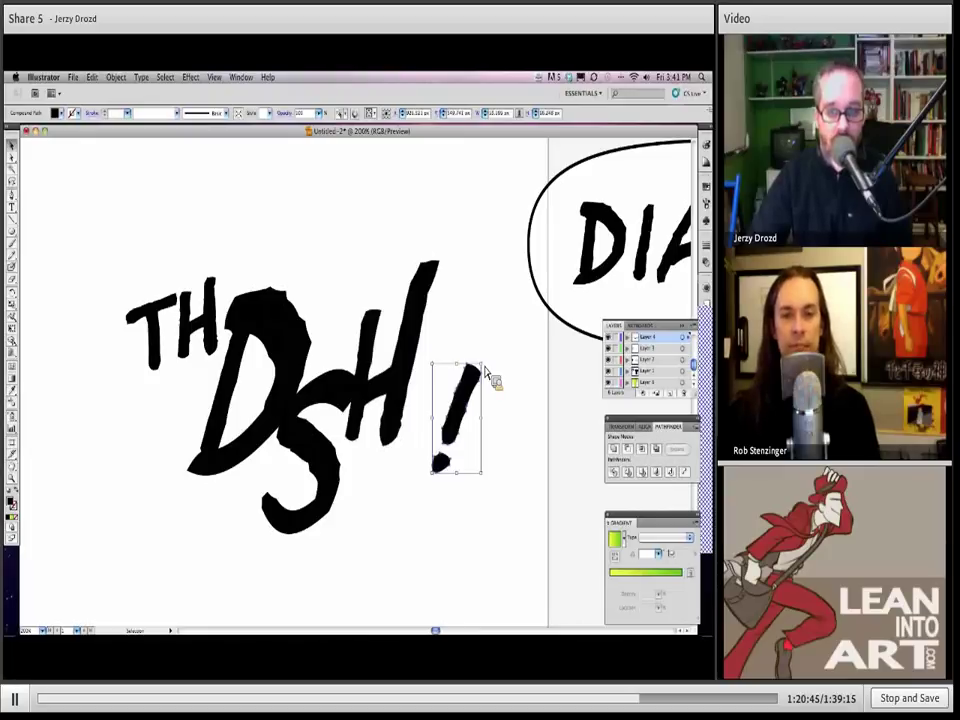
mouse_move(482, 364)
mouse_down()
mouse_move(510, 267)
mouse_move(469, 321)
mouse_move(464, 392)
mouse_move(415, 391)
mouse_up()
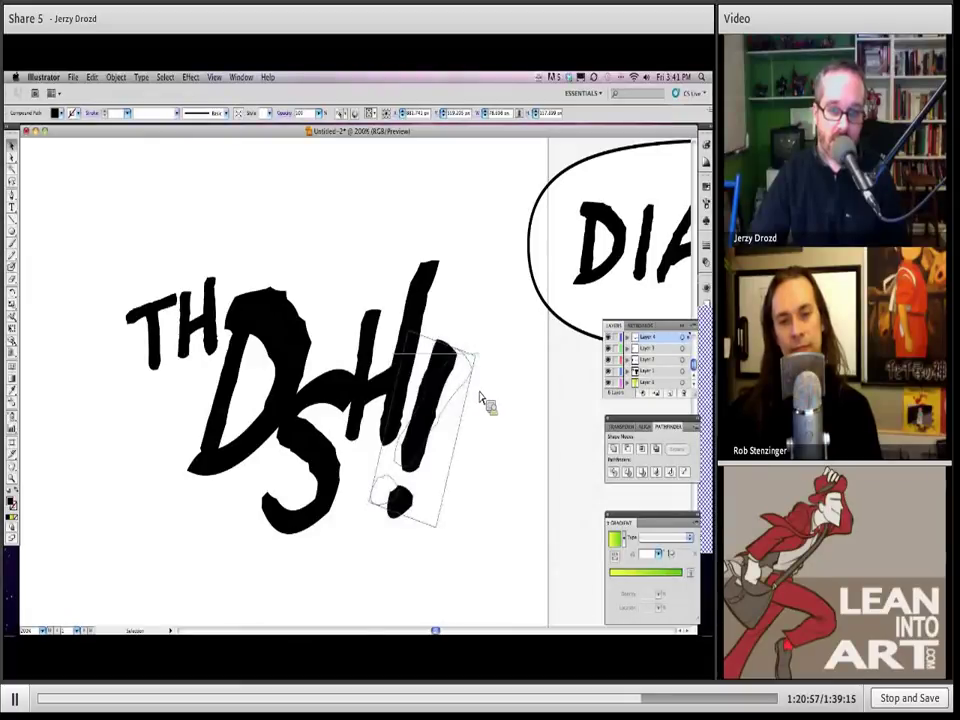
drag(462, 343, 466, 347)
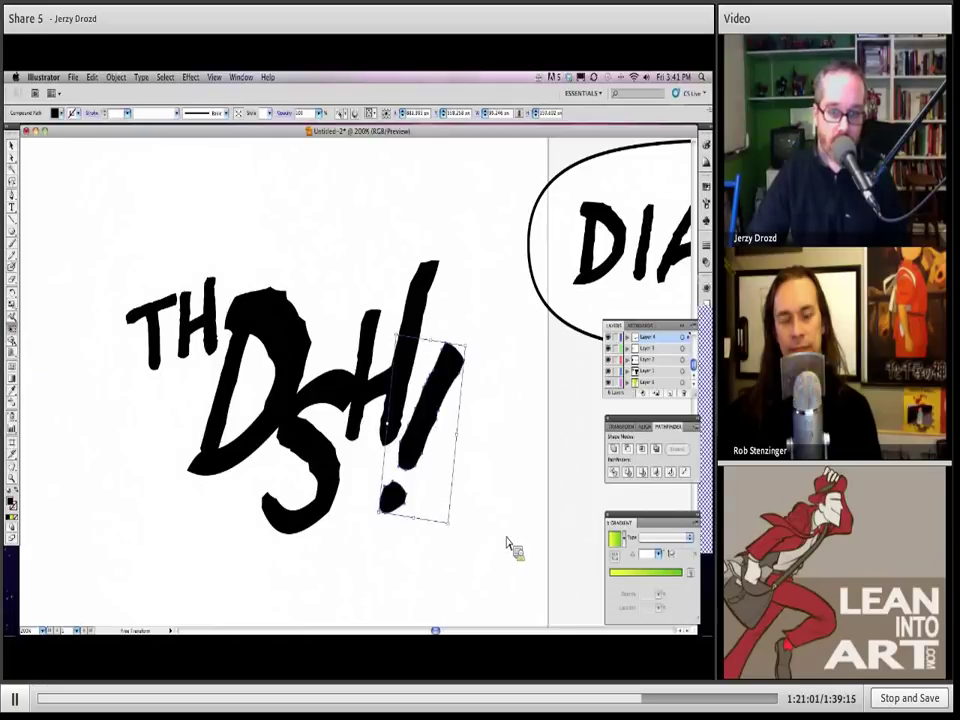
drag(392, 497, 371, 484)
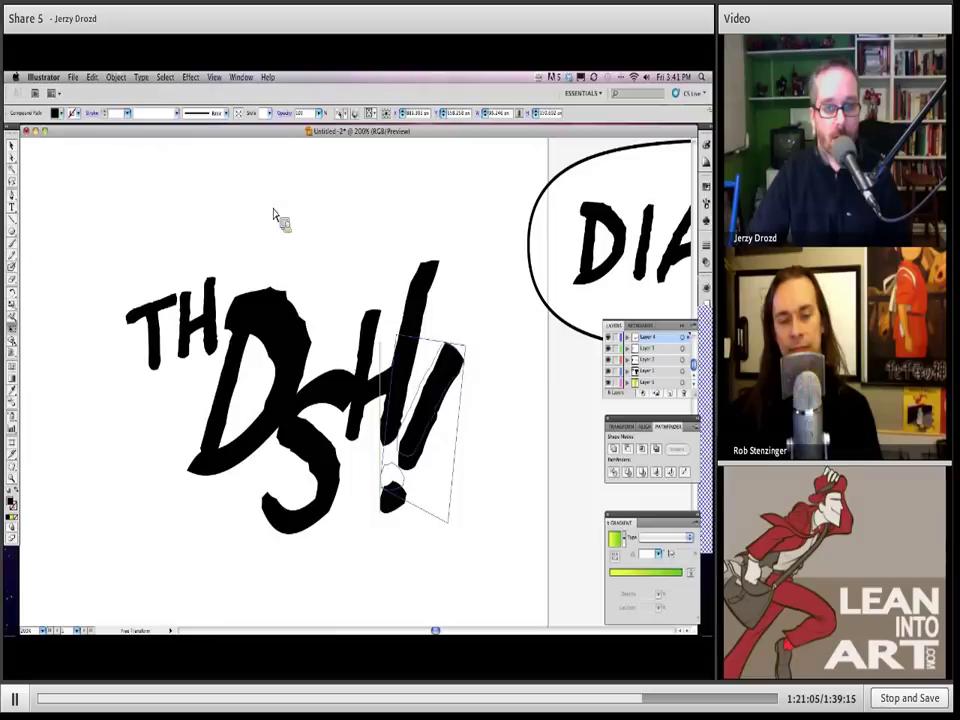
key(v)
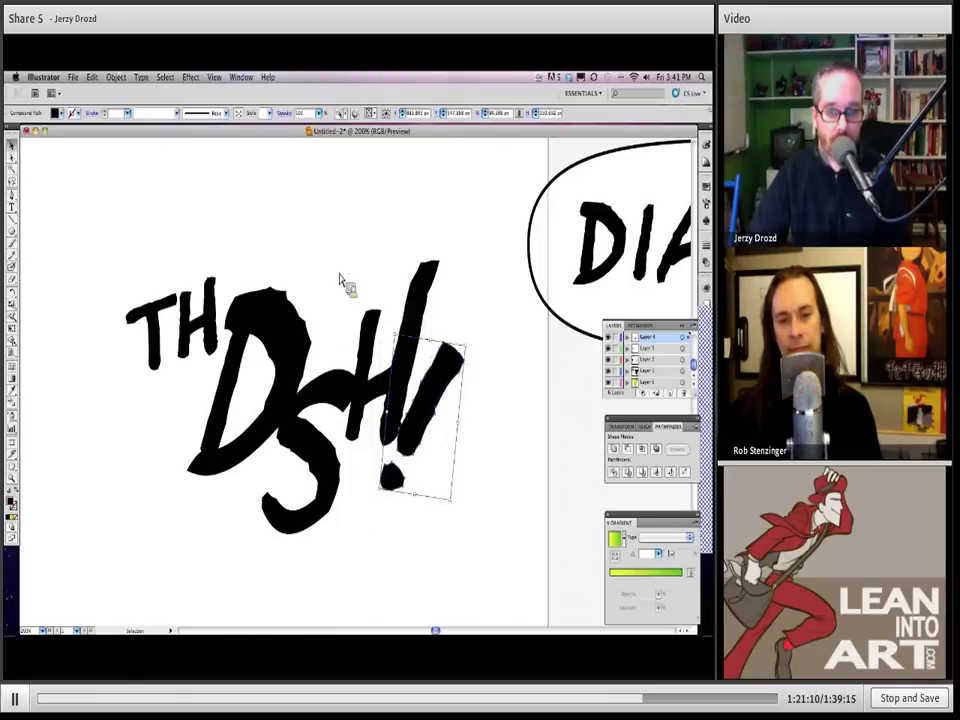
click(425, 418)
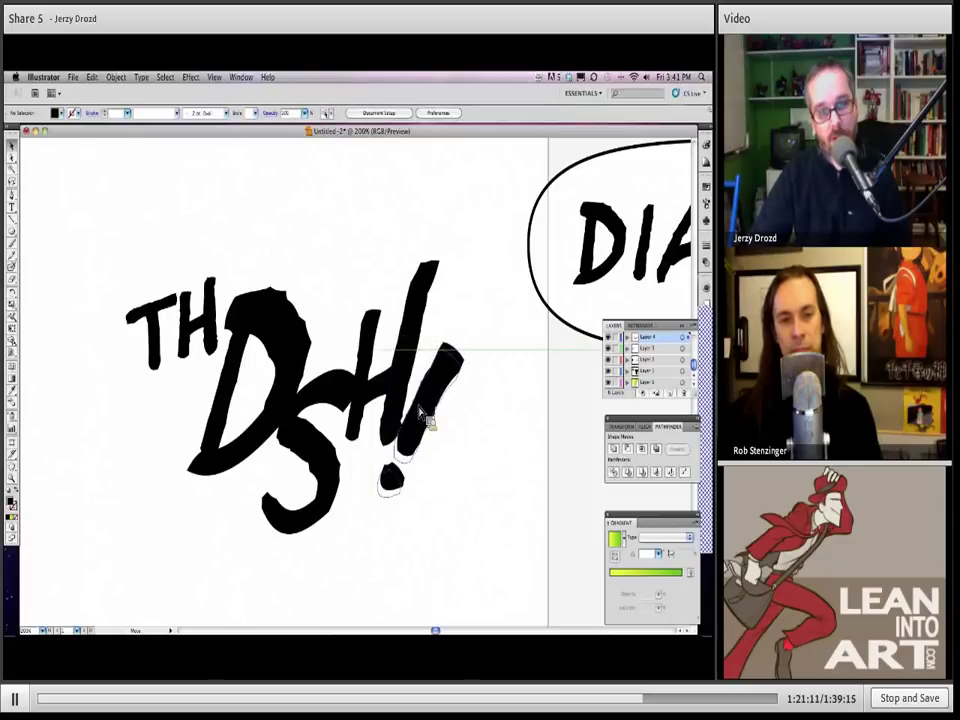
click(425, 418)
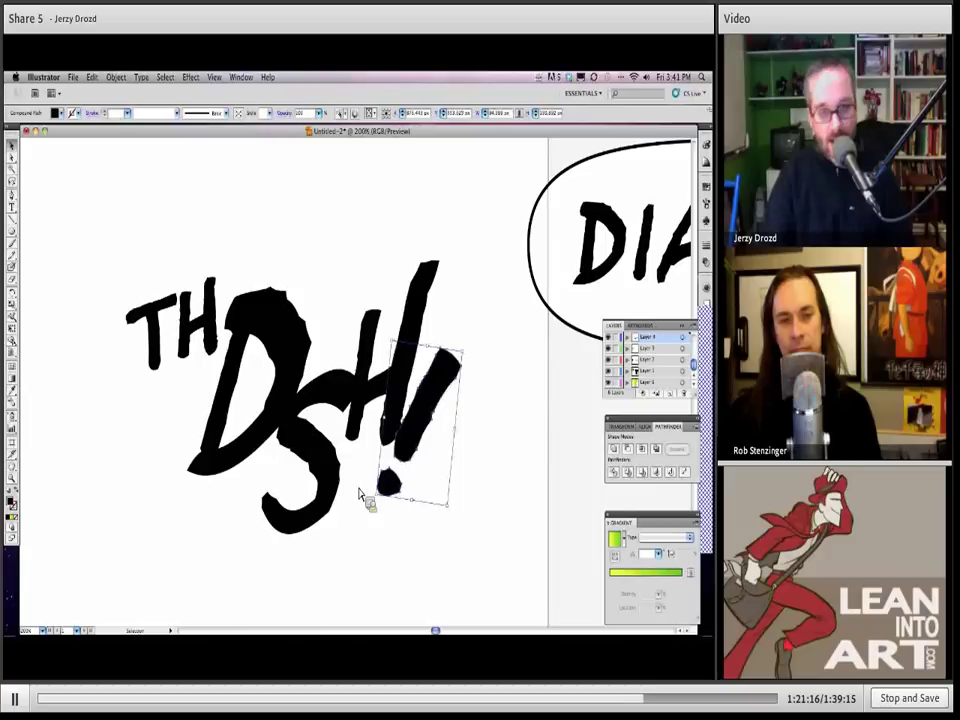
key(ctrl+minus)
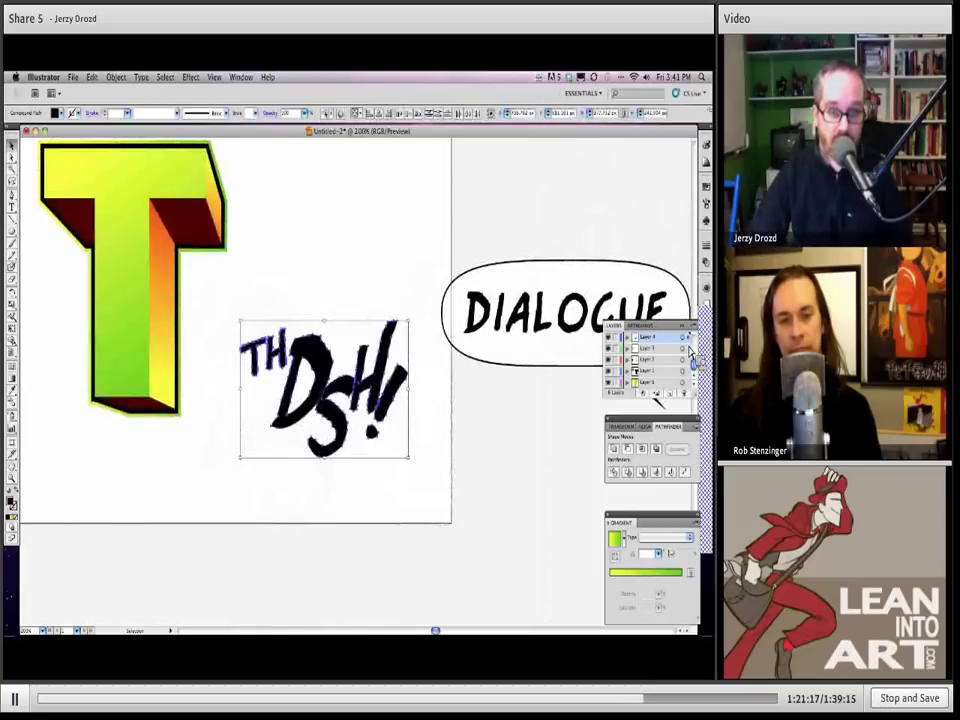
Step: Swap the lettering's fill and stroke so the letters become white with a black outline
click(116, 77)
mouse_move(130, 290)
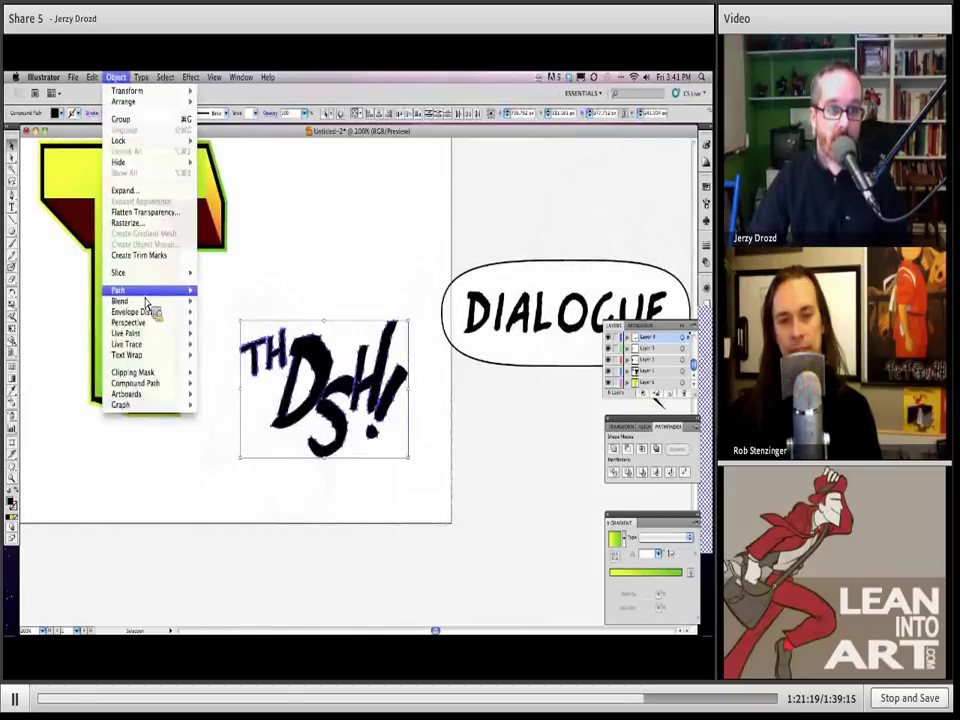
click(391, 285)
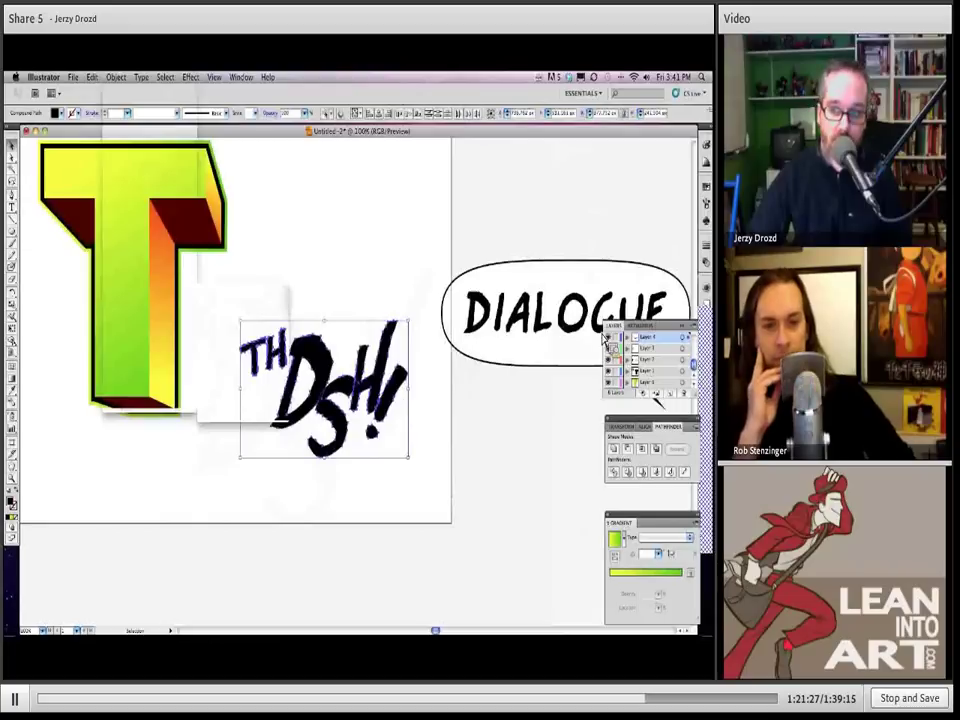
key(a)
click(315, 335)
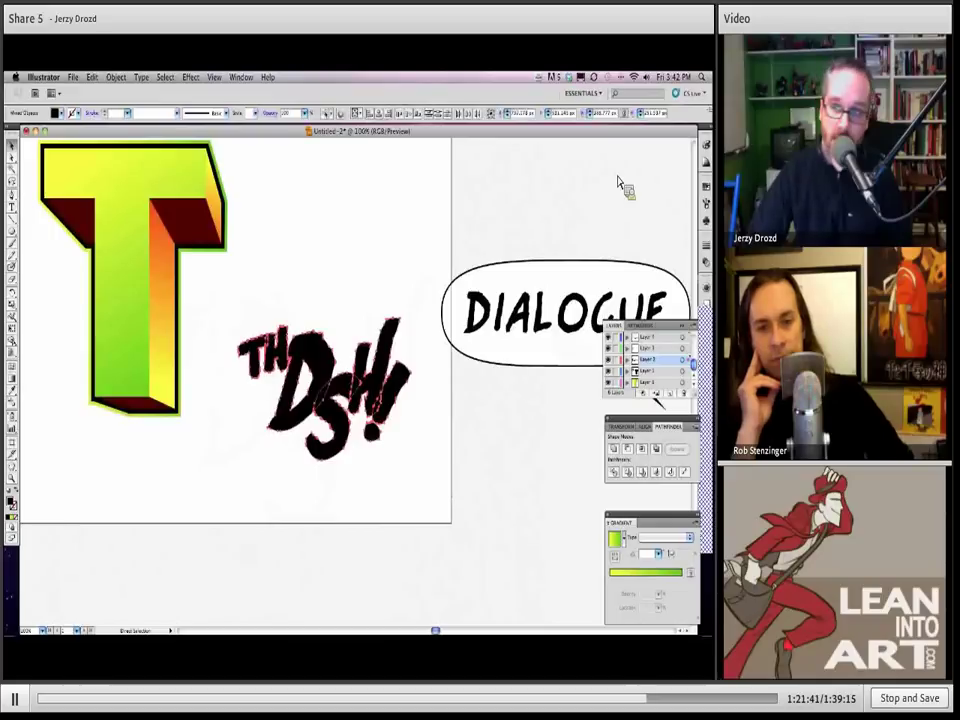
key(d)
click(321, 223)
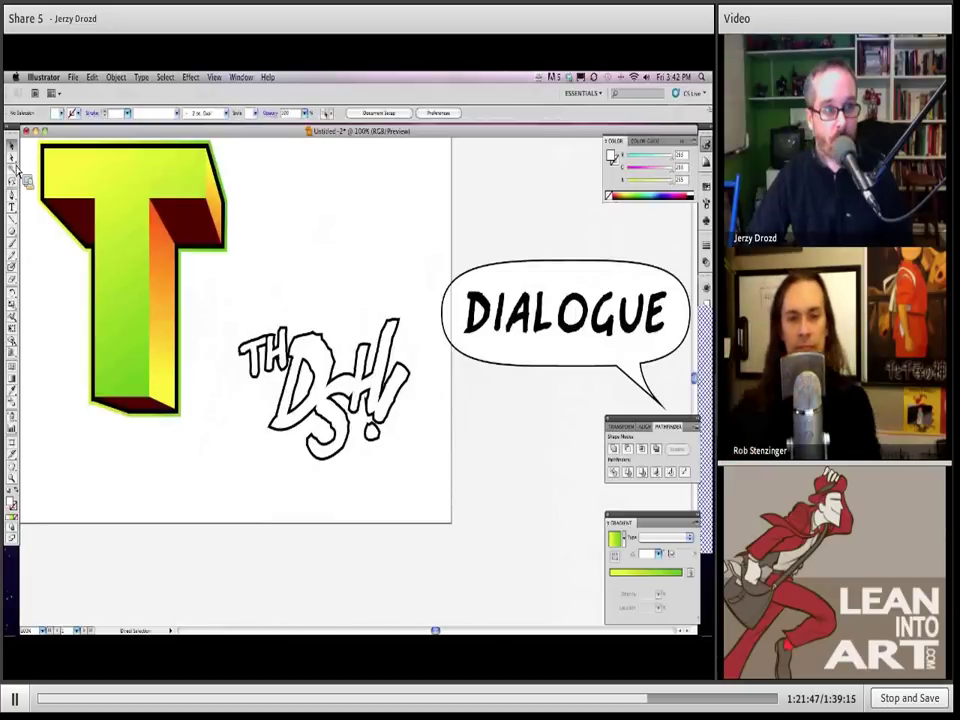
Step: Zoom in close on the THDSH! lettering
drag(310, 285, 393, 462)
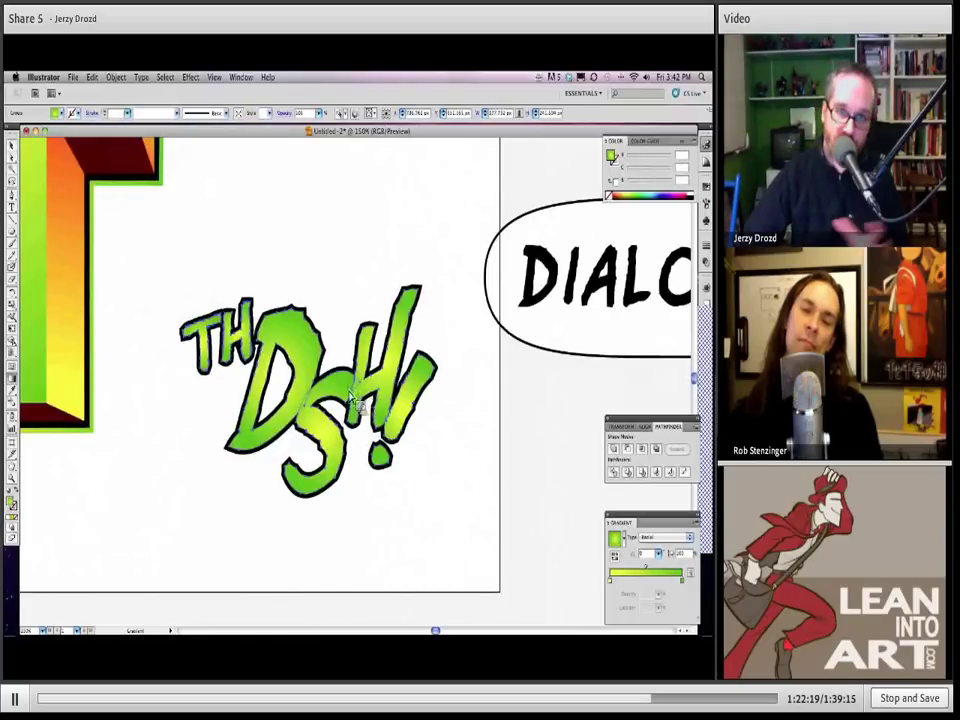
Step: Make the gradient's far end blue and aim it left to right across the lettering
click(205, 405)
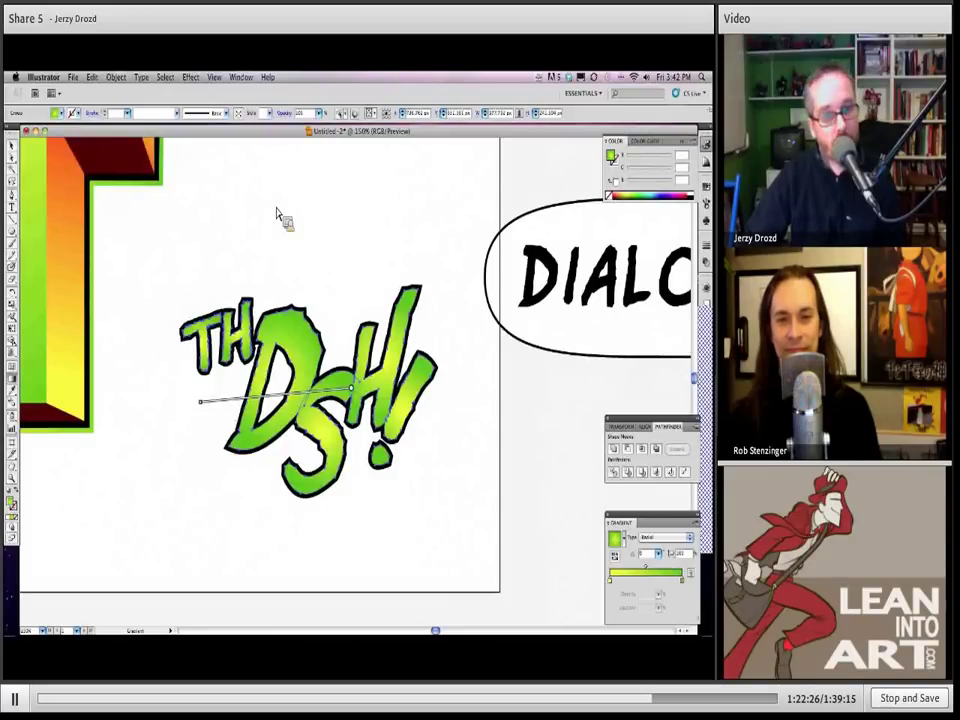
scroll(278, 213, left, 2)
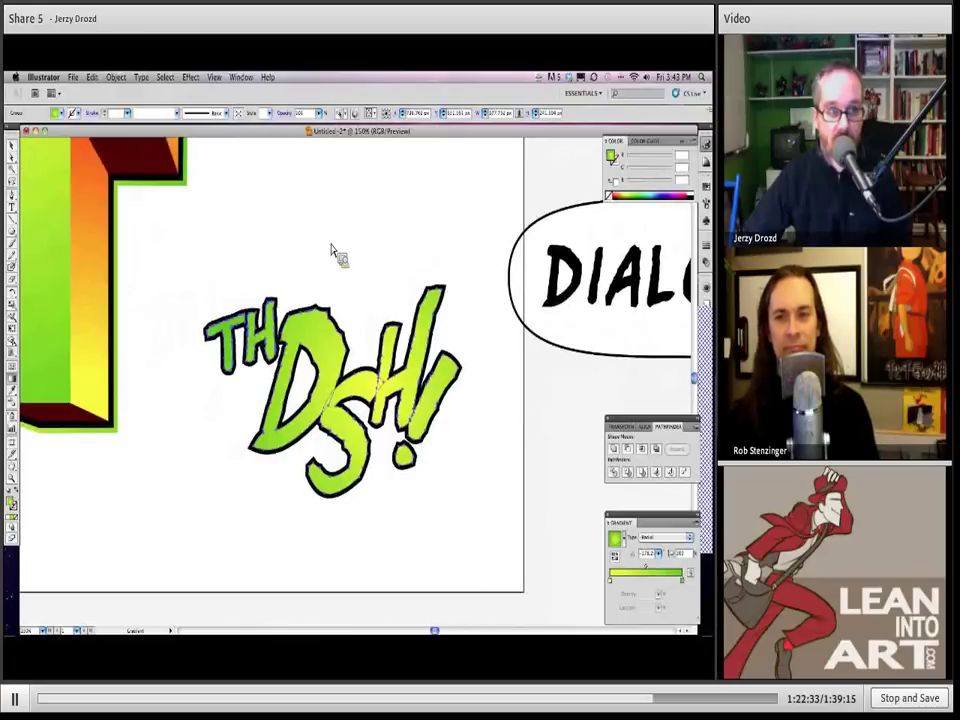
key(v)
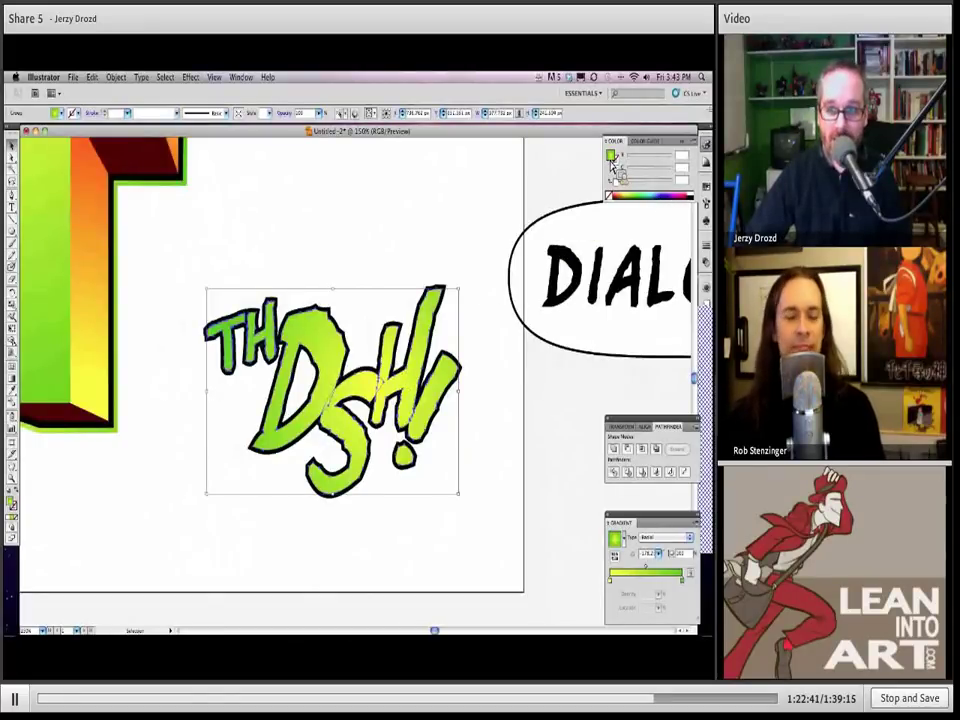
drag(612, 166, 686, 582)
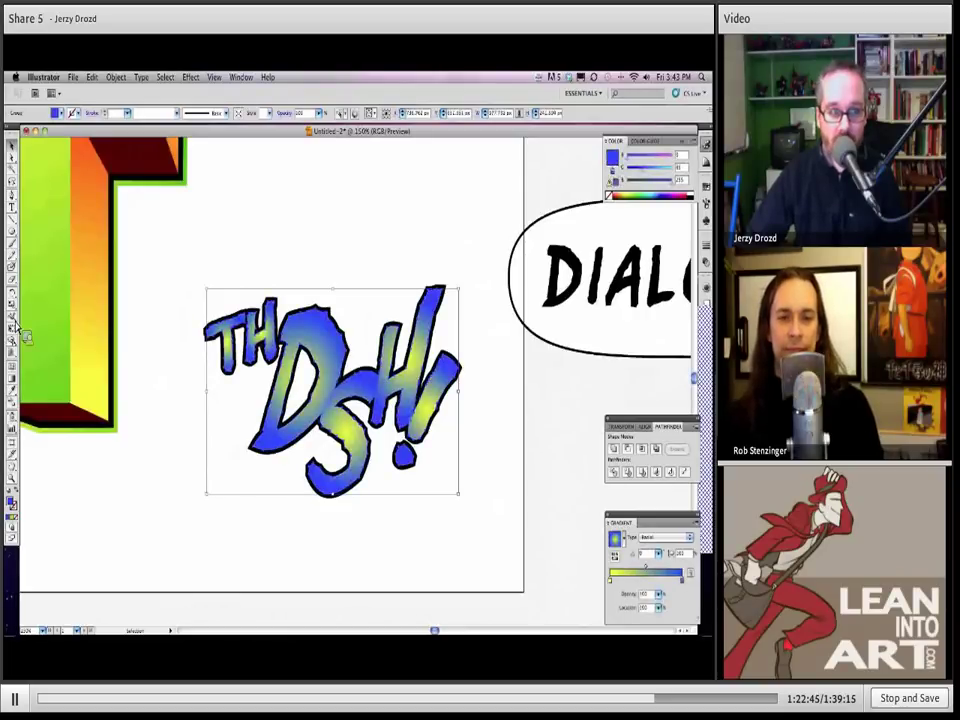
click(12, 377)
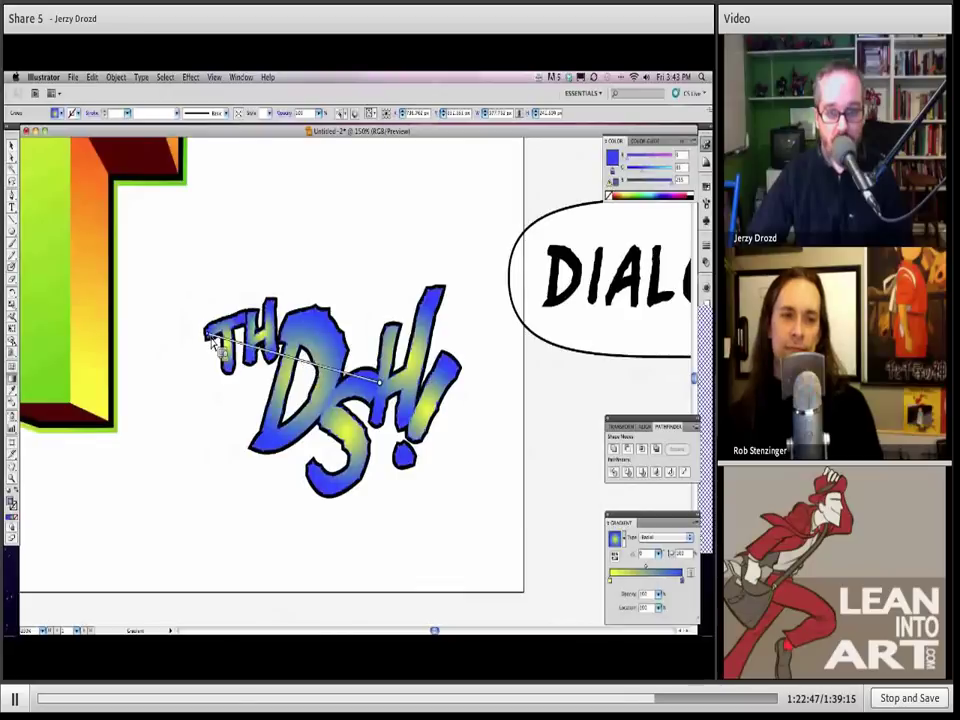
drag(213, 342, 440, 380)
key(v)
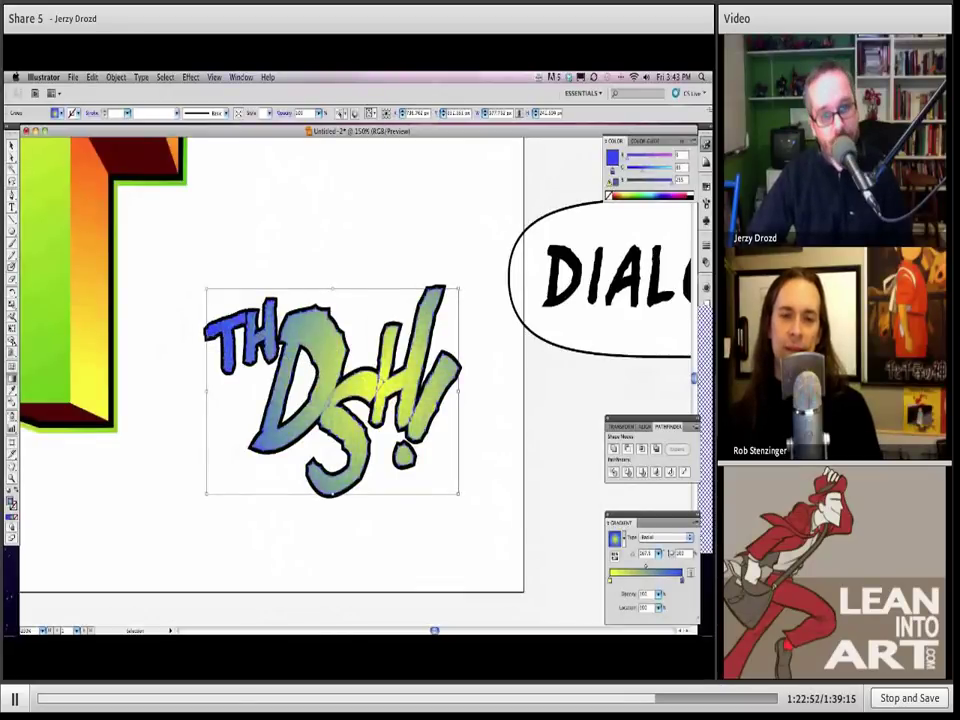
Step: Shift the blue stop toward violet and preview the lighter gradient by deselecting and reselecting
key(g)
drag(652, 167, 630, 167)
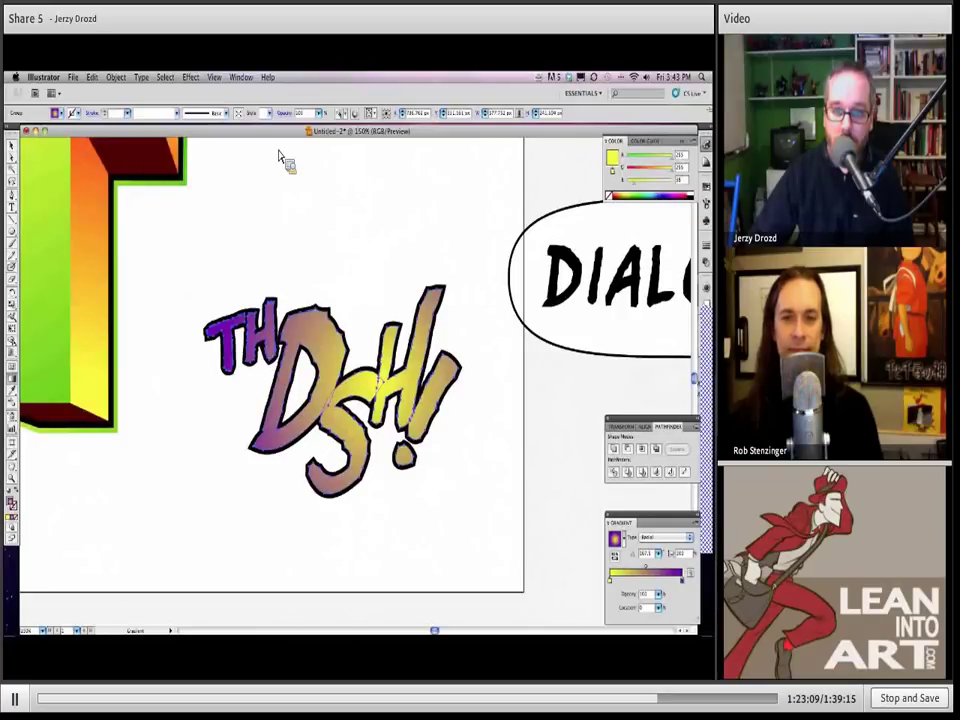
click(342, 309)
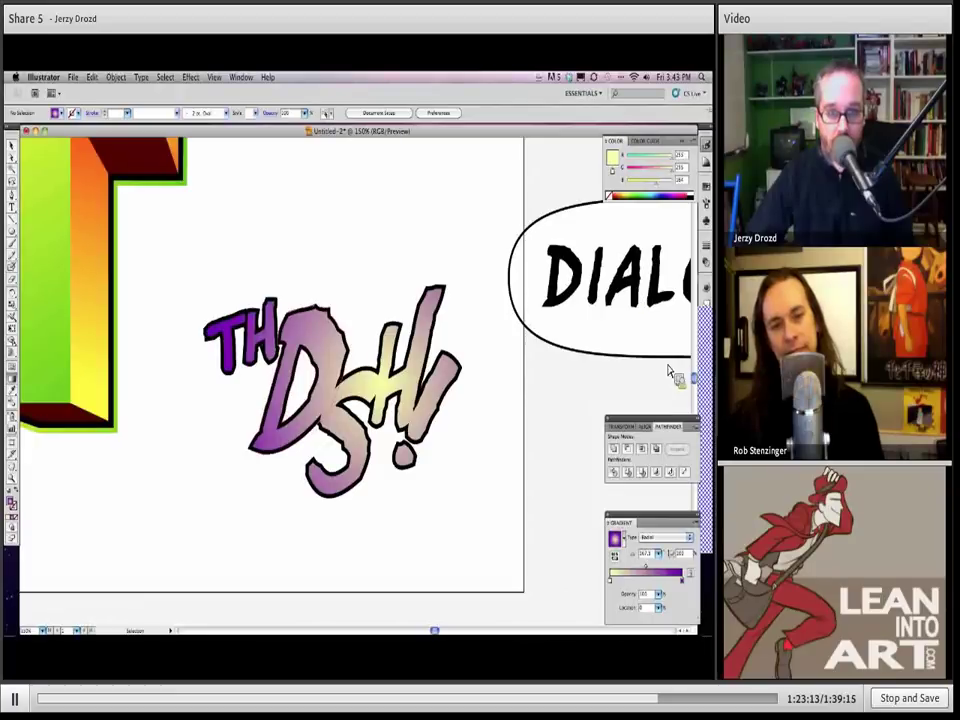
key(ctrl+z)
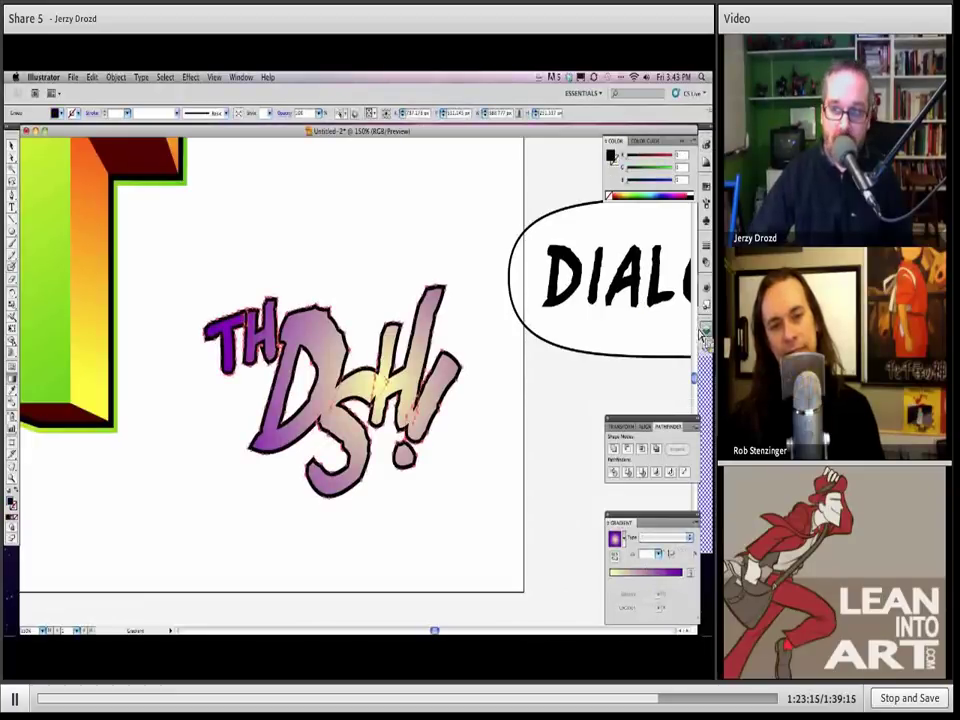
Step: Select the lettering artwork on Layer 3 in the Layers panel
click(704, 333)
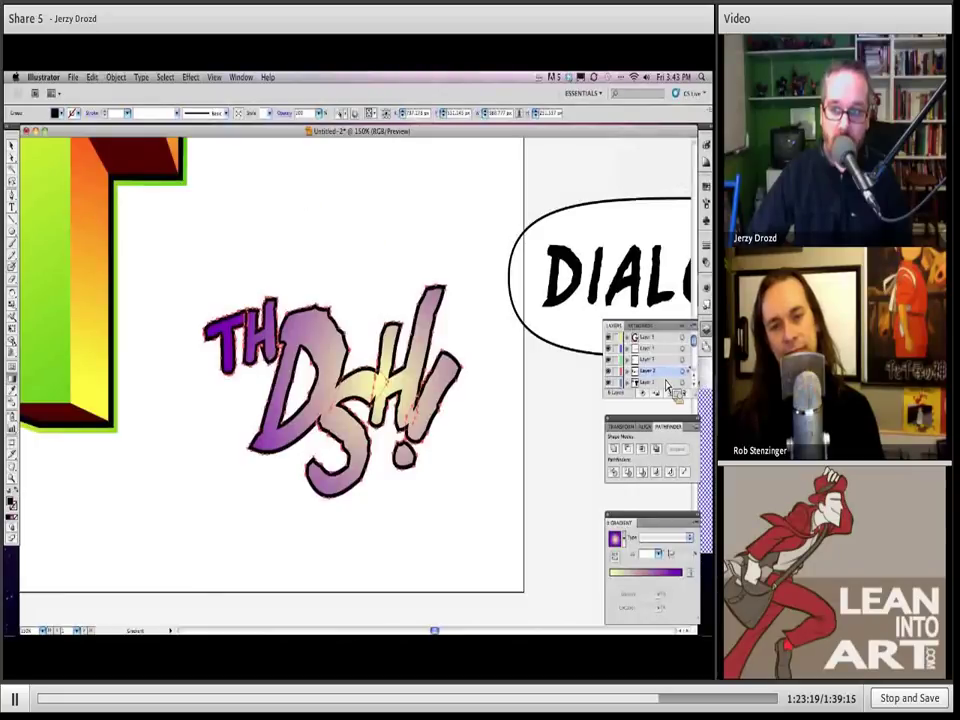
click(674, 392)
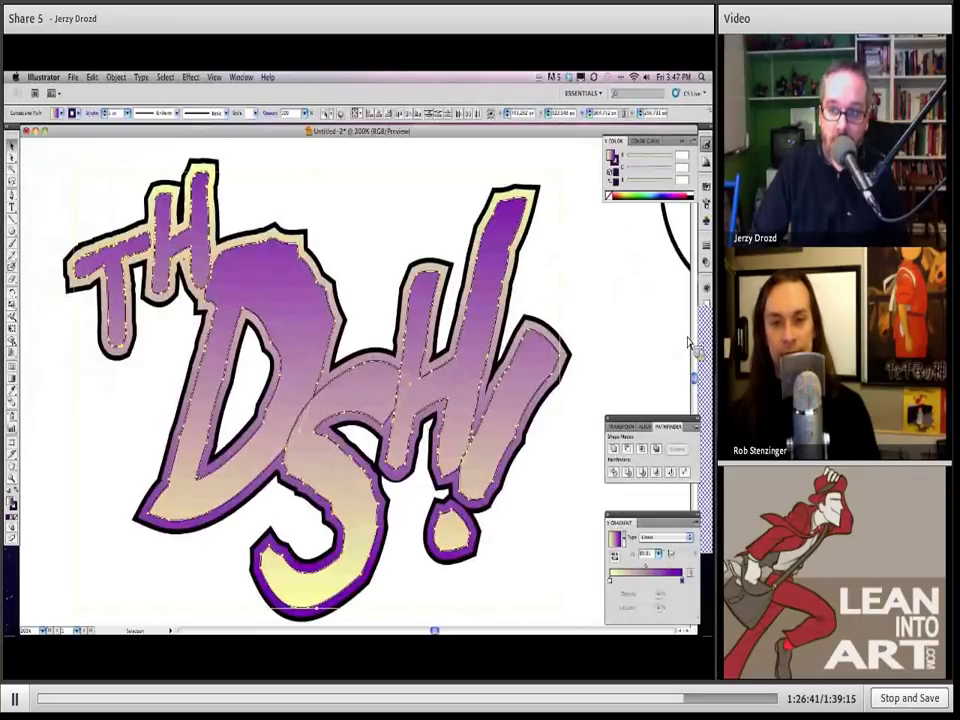
click(311, 171)
key(F7)
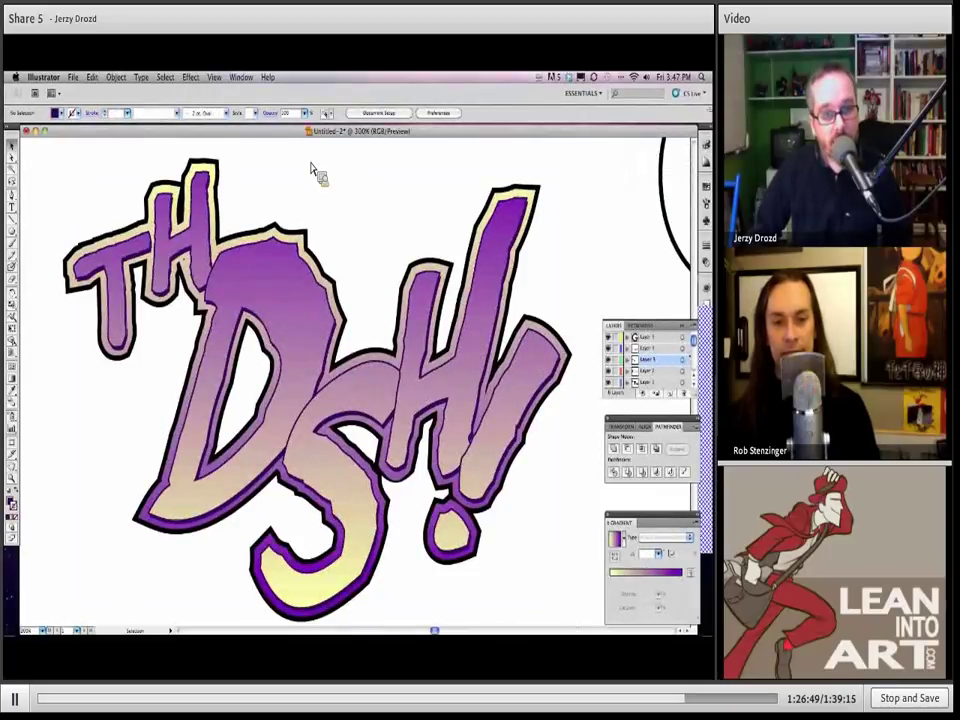
key(a)
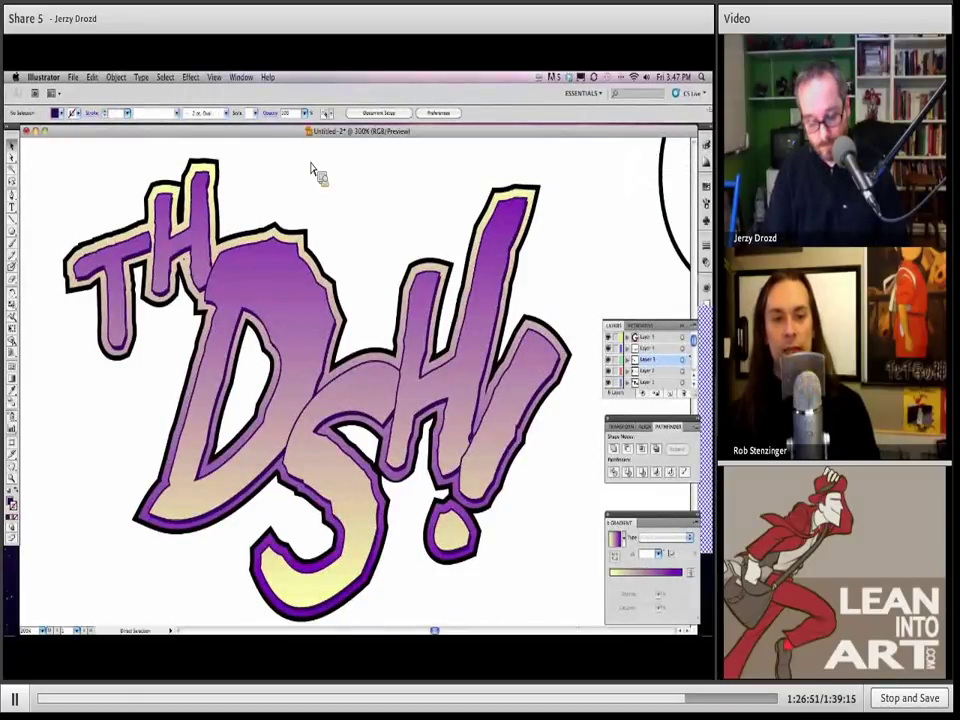
key(ctrl+minus)
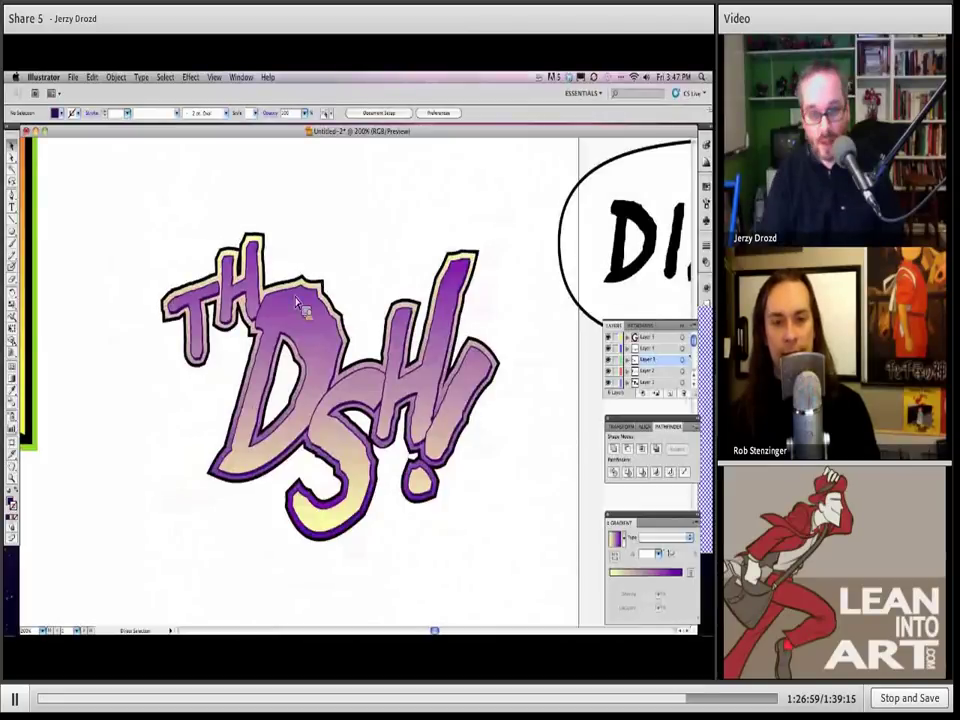
scroll(250, 290, right, 2)
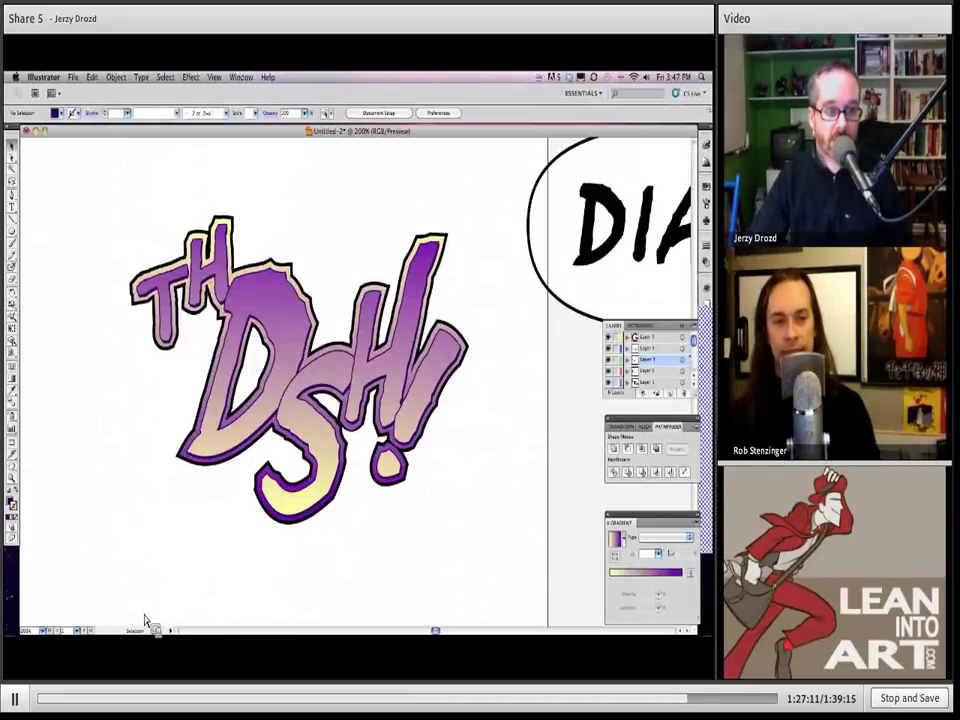
Step: Type a letter D below the lettering and try different fonts for it
click(131, 582)
text(D)
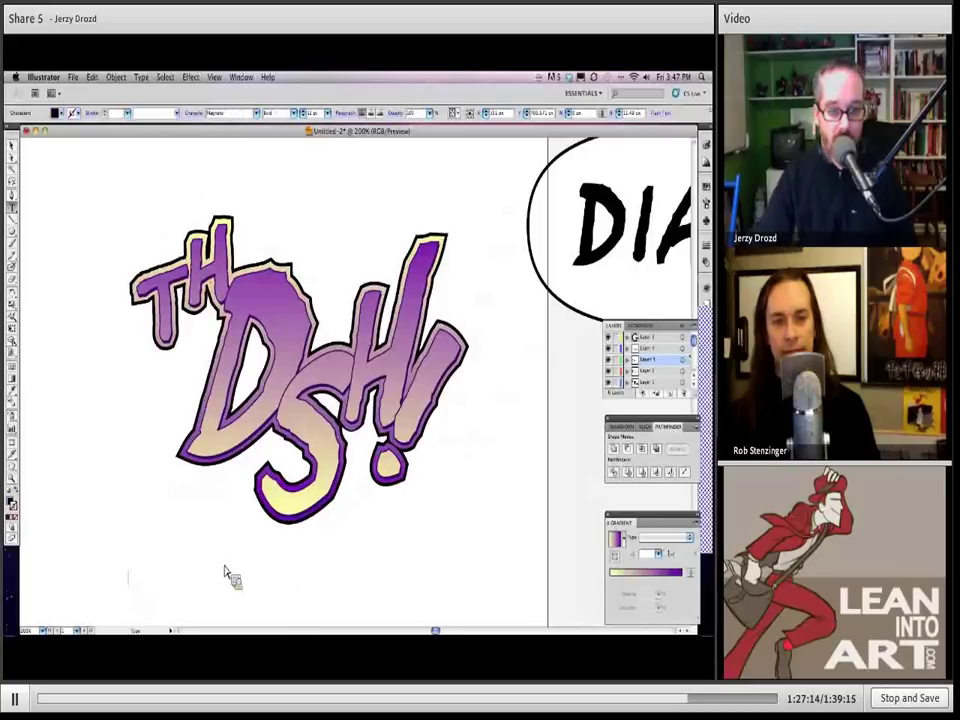
click(238, 114)
key(Down)
key(Down)
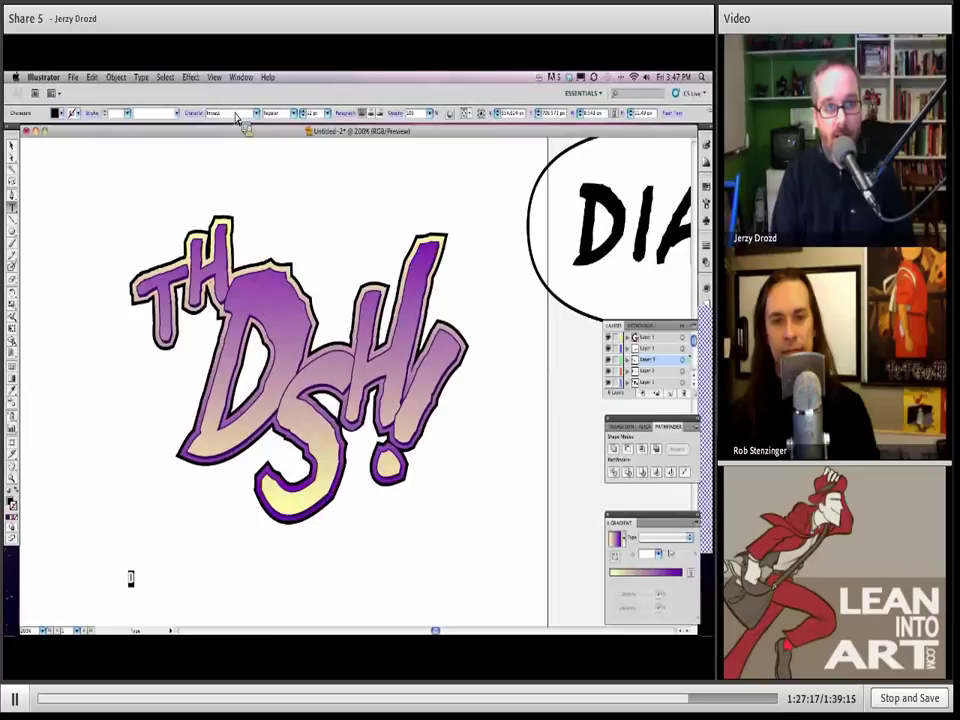
key(Down)
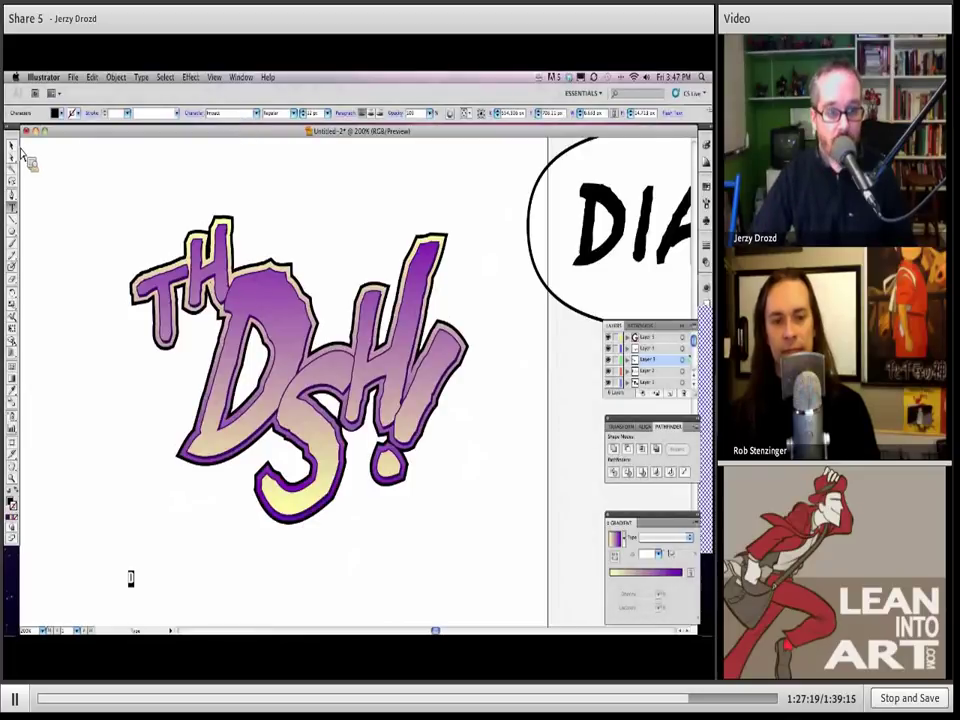
Step: Enlarge the D, place it left of the lettering, and stretch and slant it wider
key(Escape)
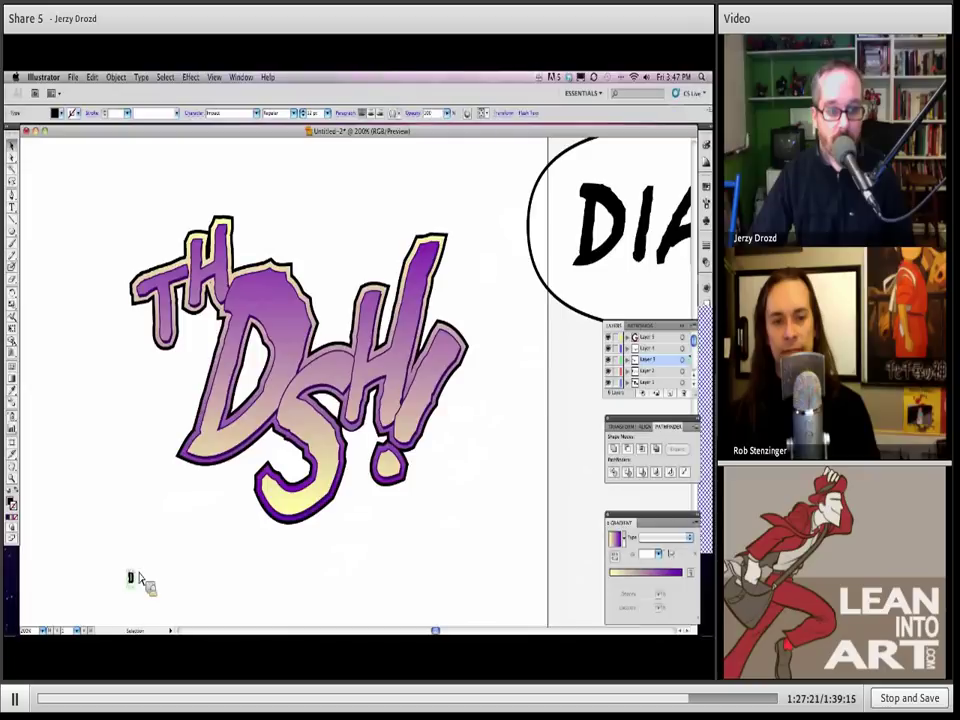
drag(138, 577, 141, 480)
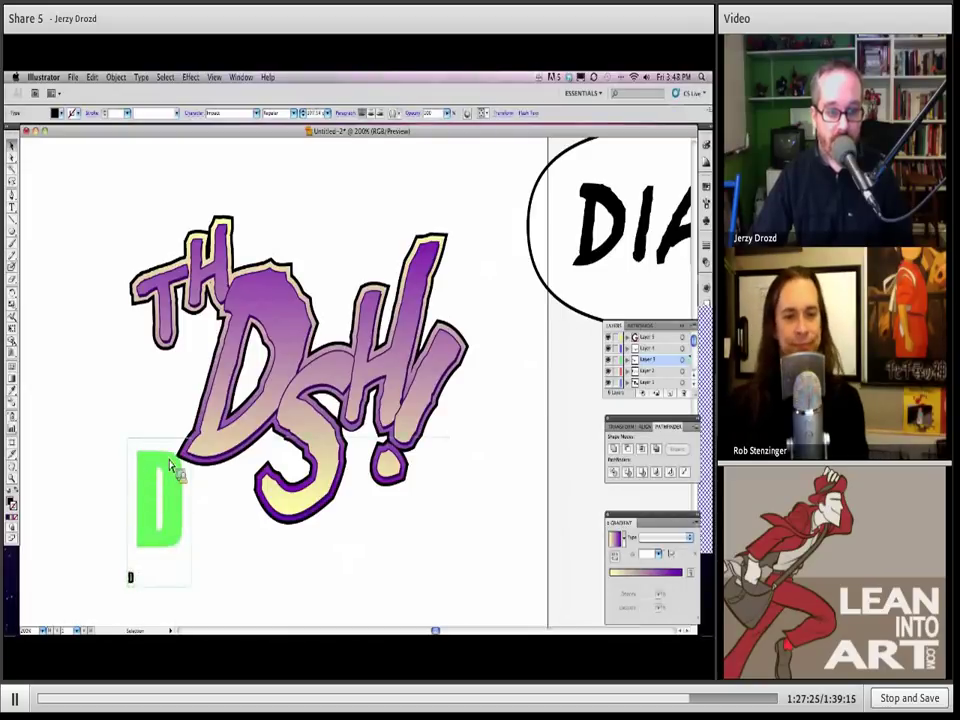
drag(170, 465, 103, 443)
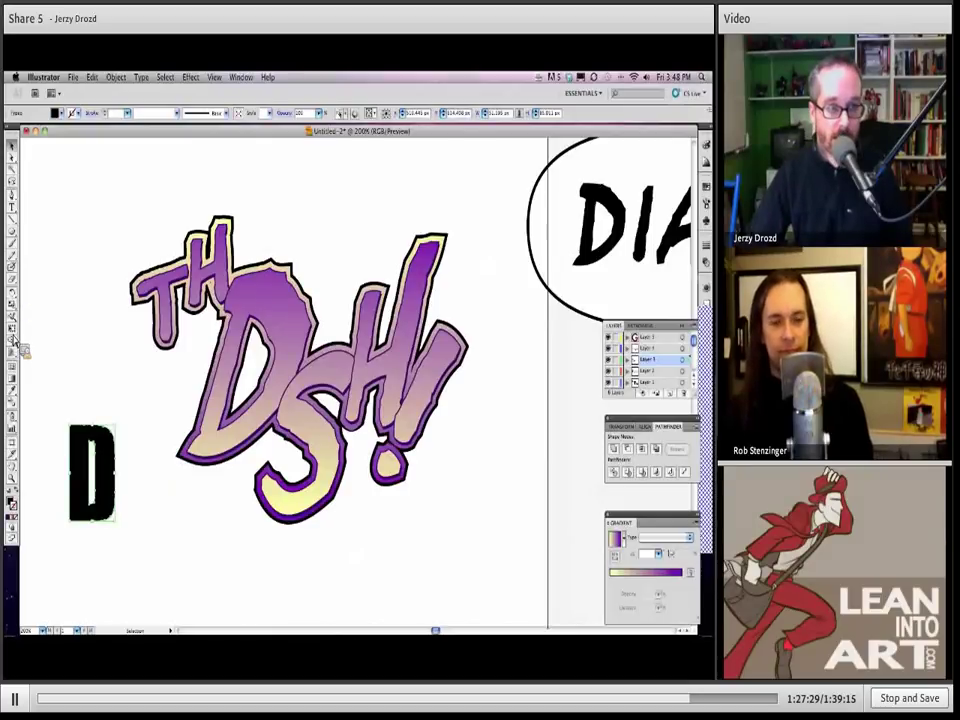
drag(137, 396, 145, 378)
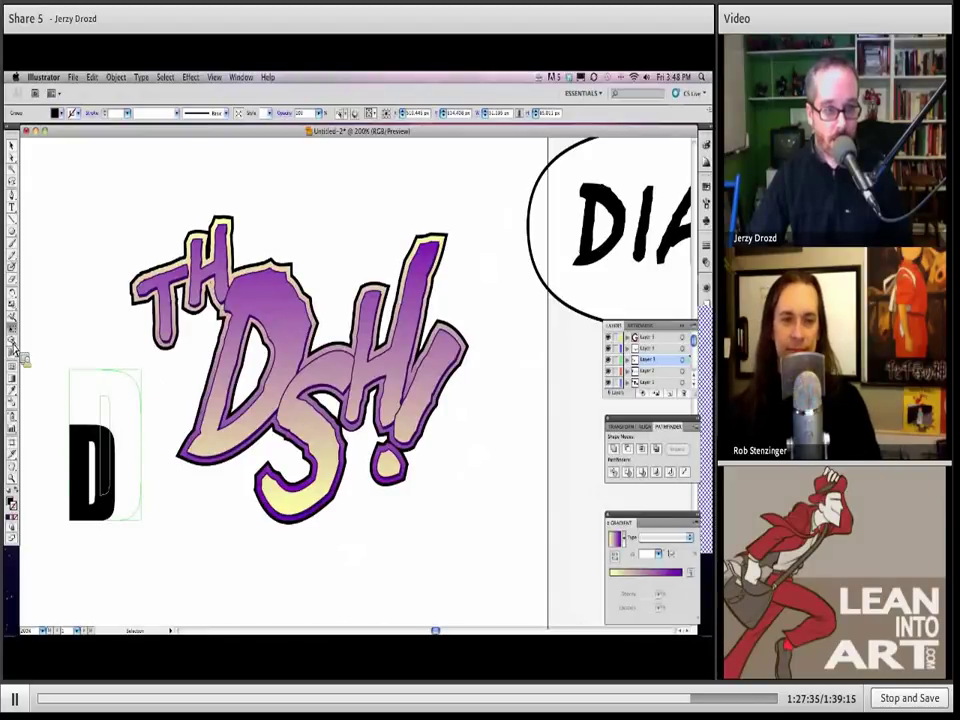
mouse_move(71, 525)
mouse_down()
mouse_move(77, 542)
mouse_move(58, 527)
mouse_up()
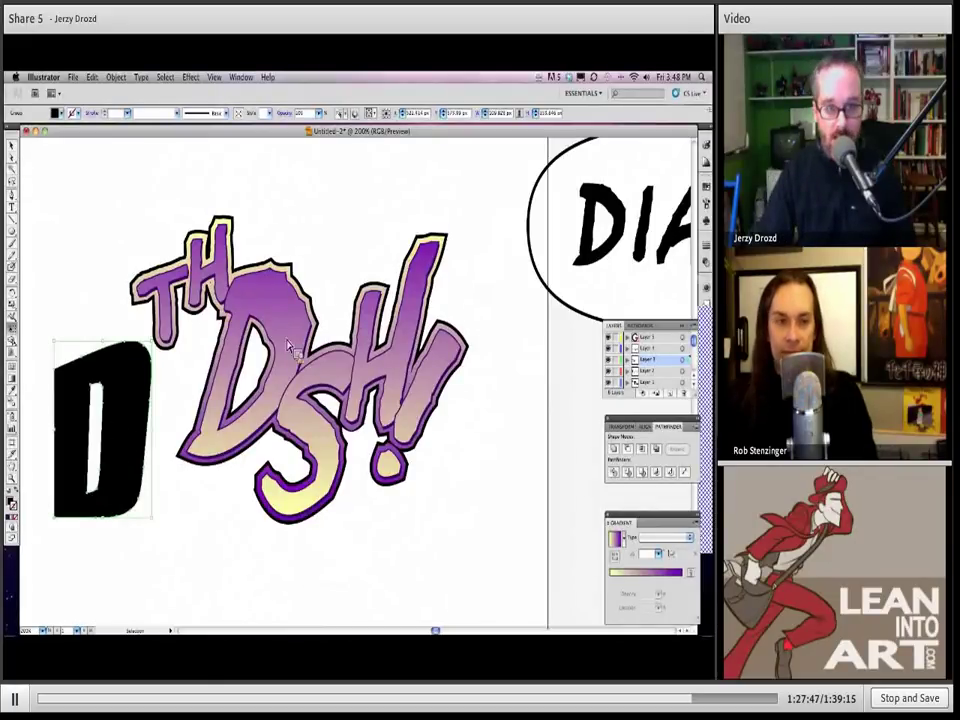
Step: Delete the trial D, select the THDSH! lettering and zoom out to the artboard
key(Delete)
click(398, 443)
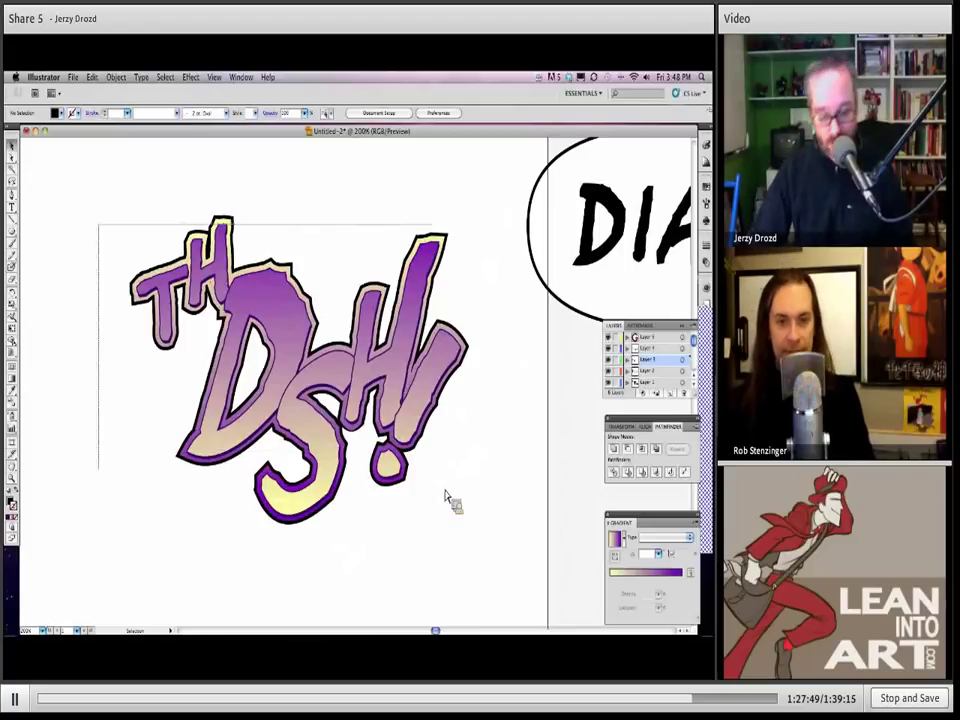
click(450, 377)
key(ctrl+minus)
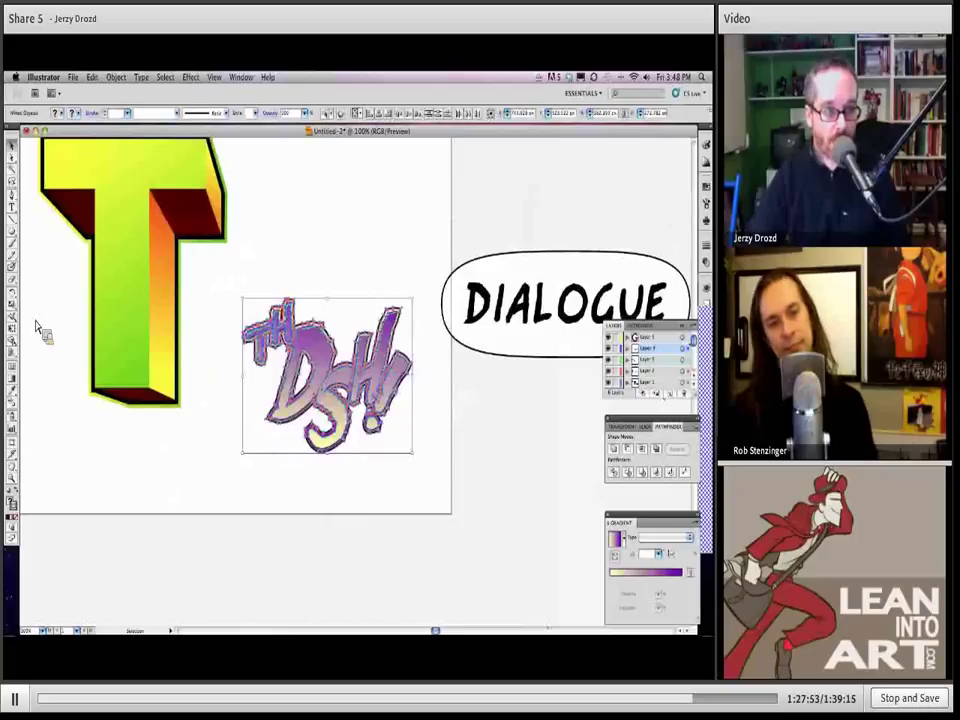
Step: Distort the lettering with Free Transform, pulling its lower-right corner outward for perspective
click(12, 337)
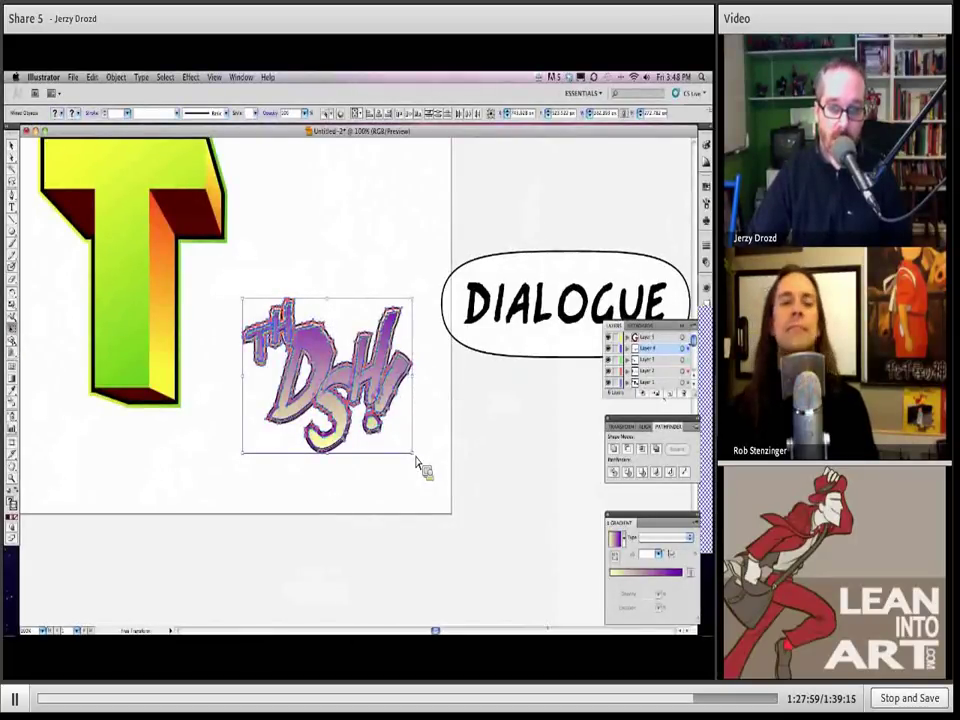
drag(417, 462, 513, 540)
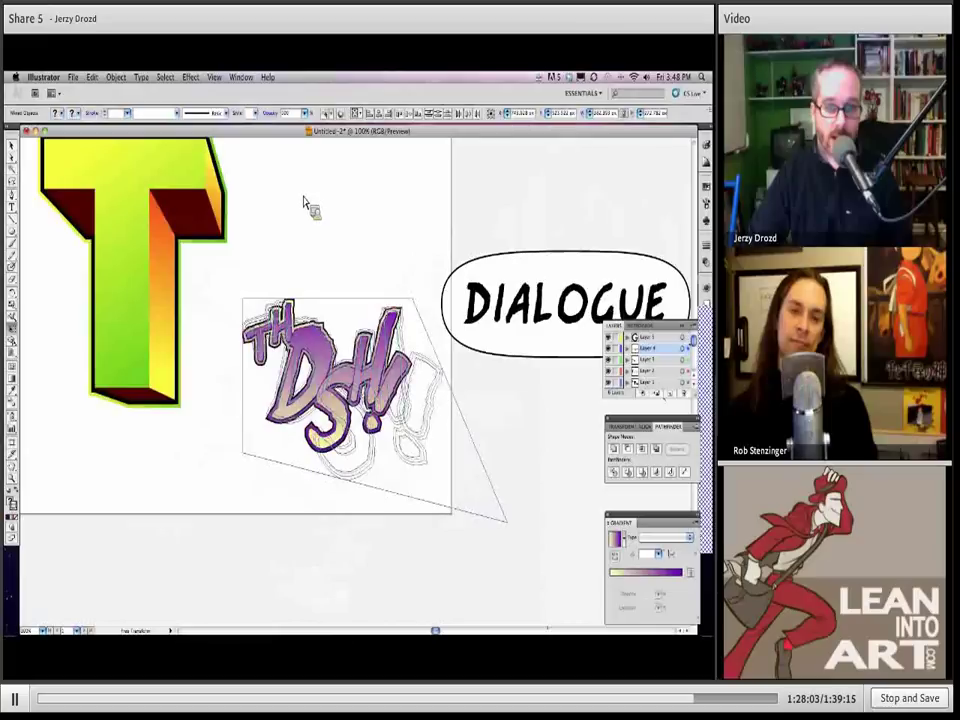
key(ctrl+z)
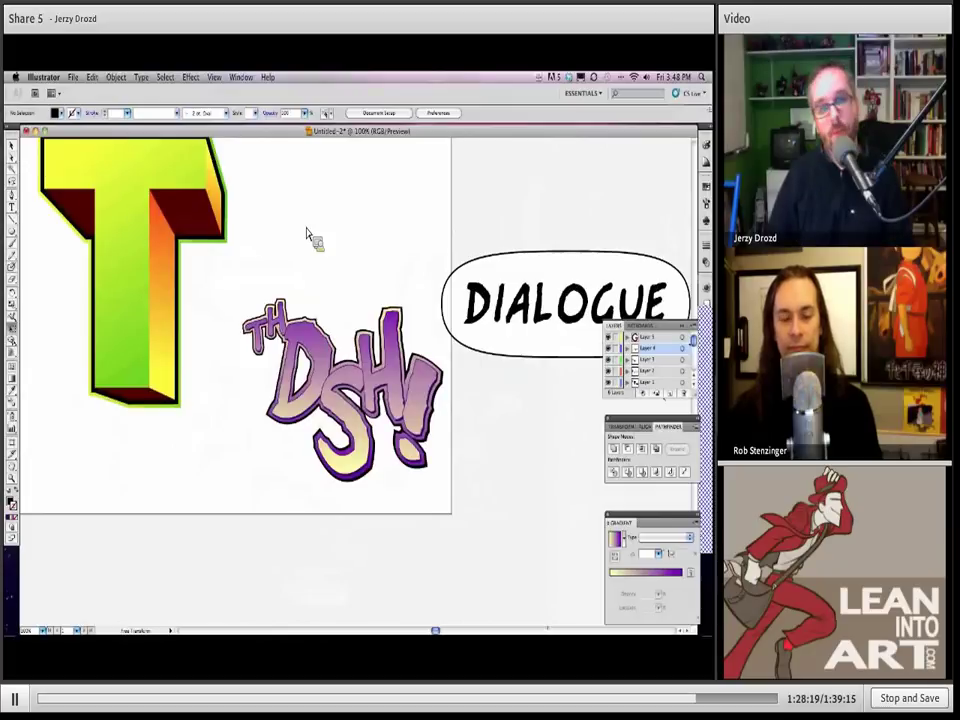
key(ctrl+plus)
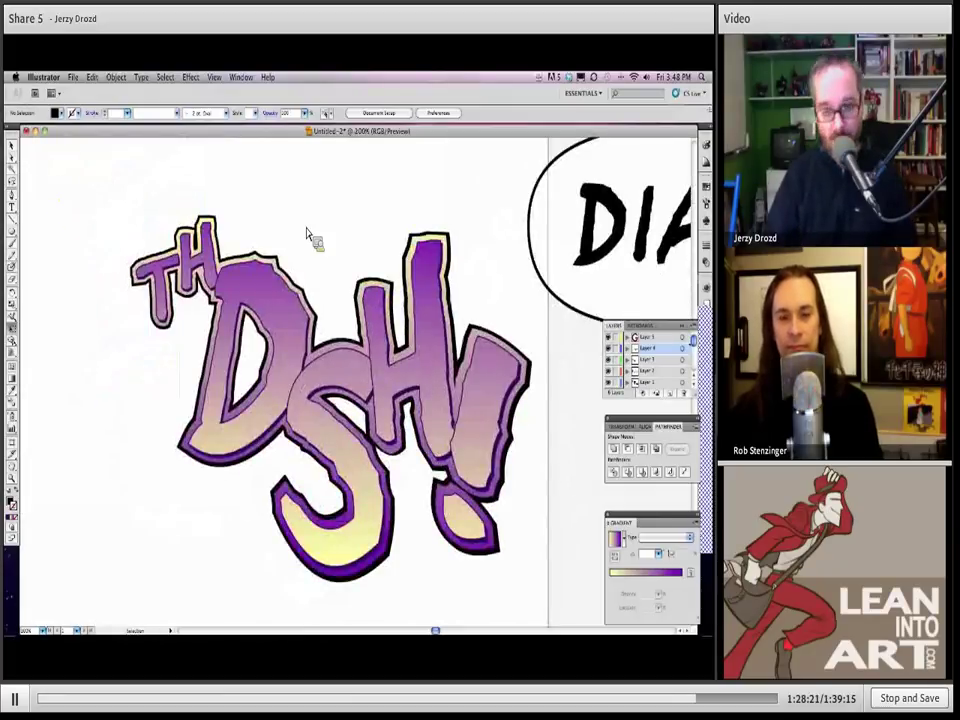
key(ctrl+plus)
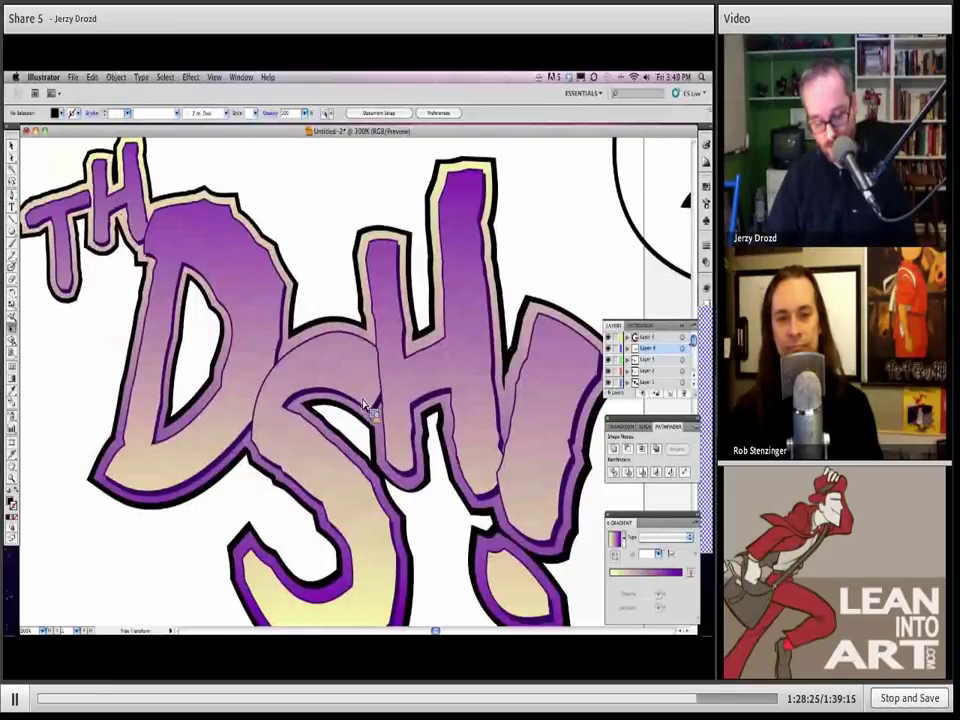
key(ctrl+1)
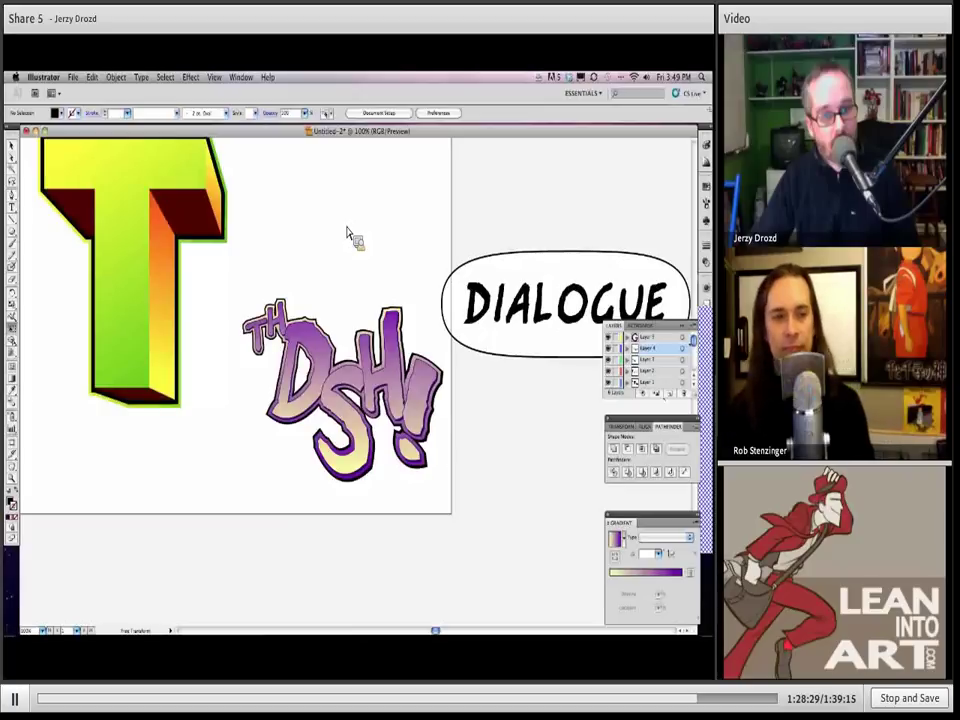
key(v)
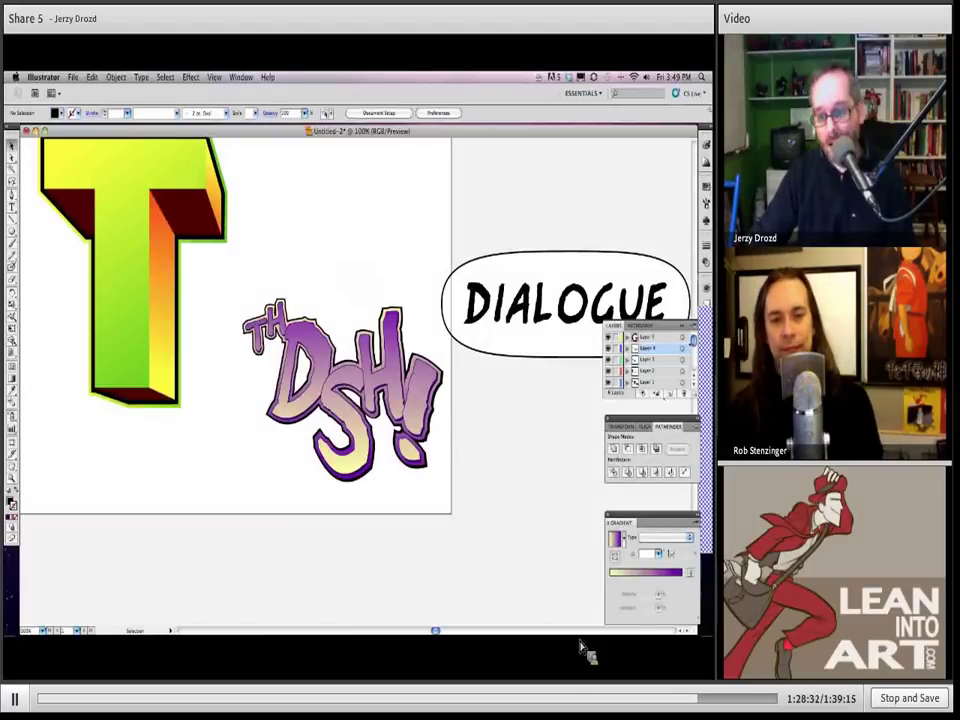
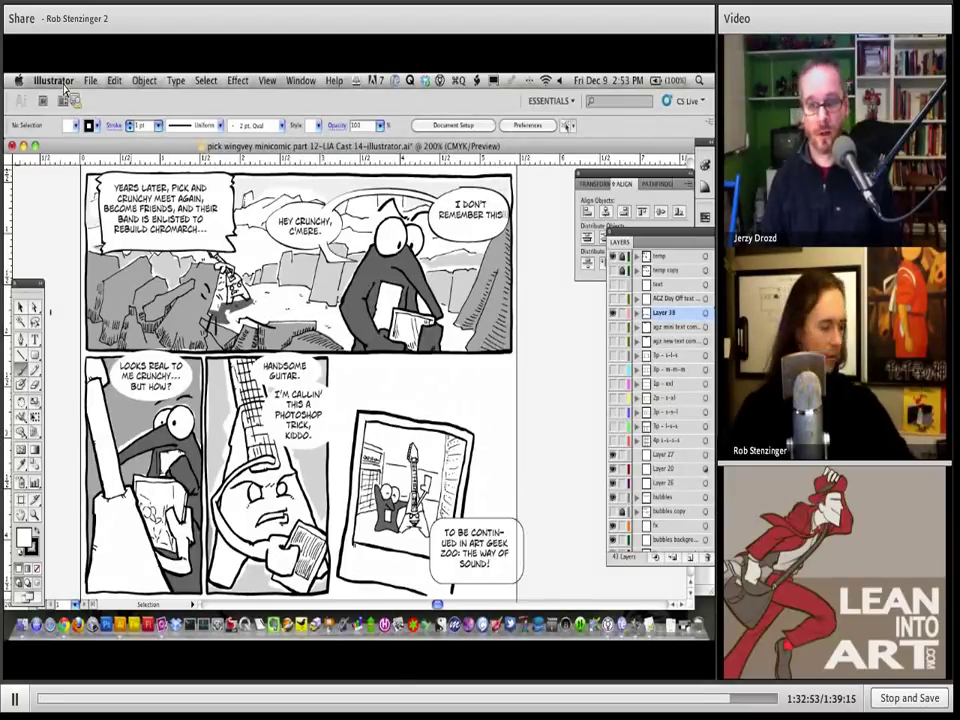
Step: Zoom into the top panel and paint a heavy black Paintbrush stroke along the ruined building's roof edge
key(super+h)
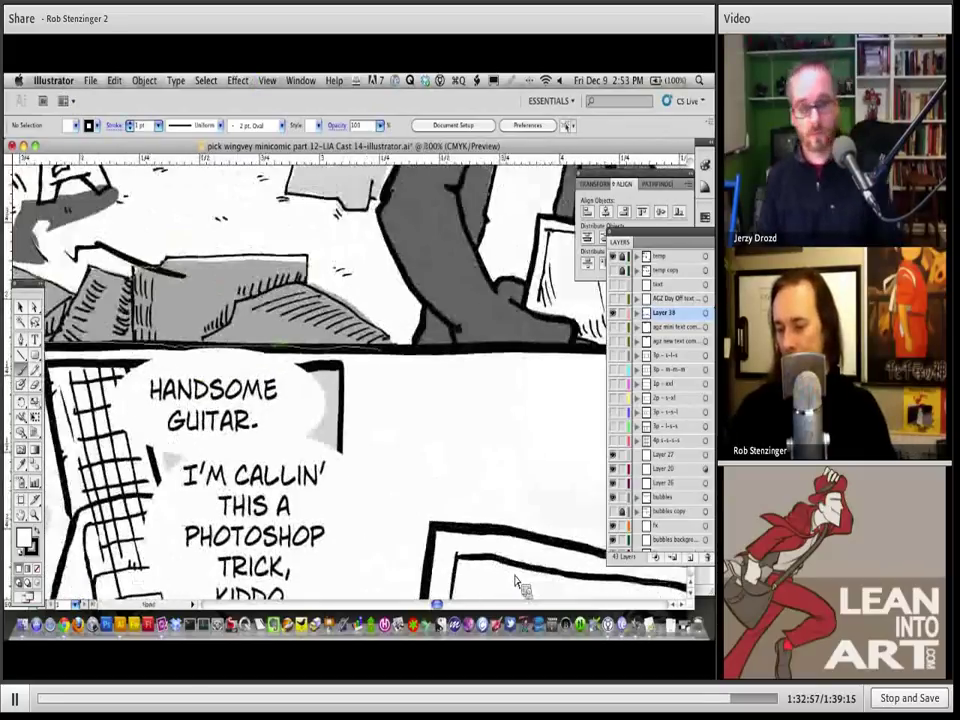
scroll(520, 583, up, 5)
scroll(520, 583, left, 5)
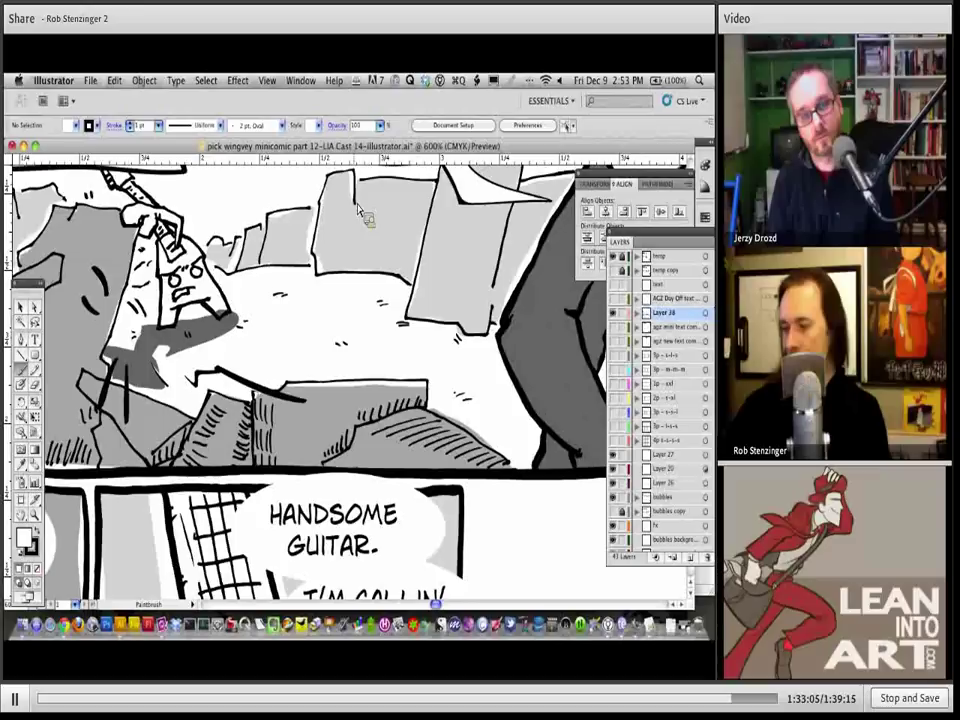
mouse_move(328, 176)
mouse_down()
mouse_move(350, 179)
mouse_move(405, 276)
mouse_up()
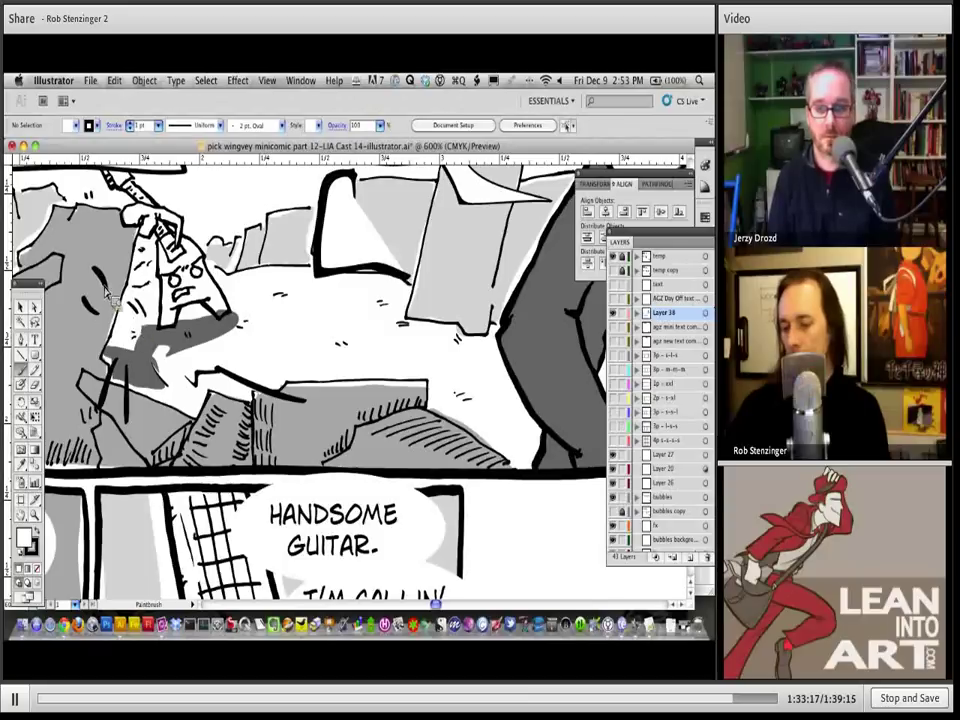
Step: Set Fill to None and hatch the grey rubble left of the character with Paintbrush strokes
click(77, 125)
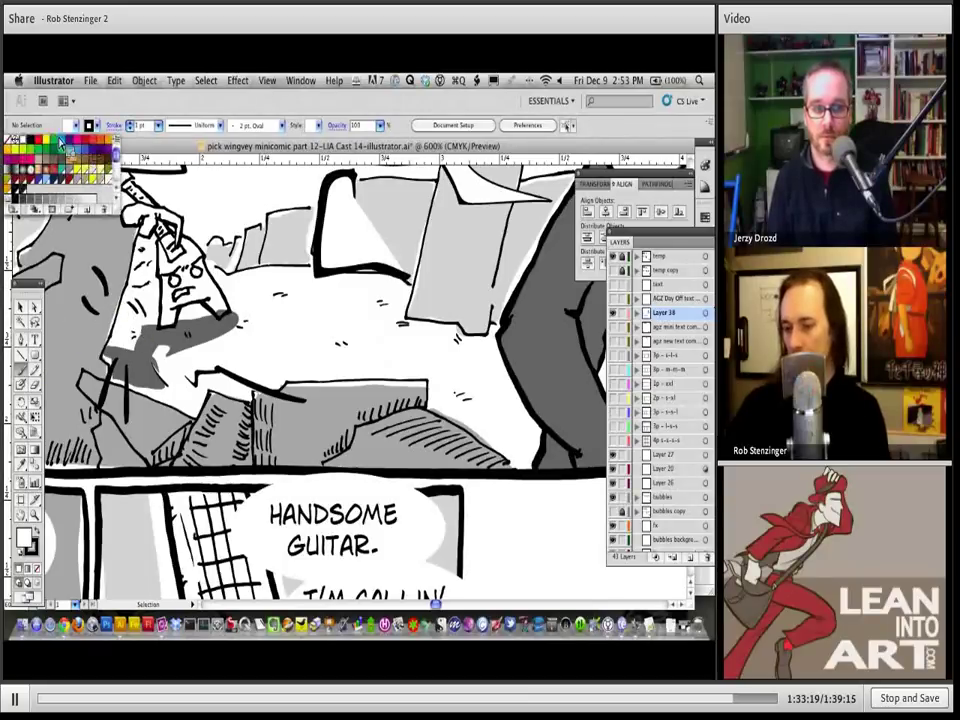
key(b)
drag(92, 212, 104, 232)
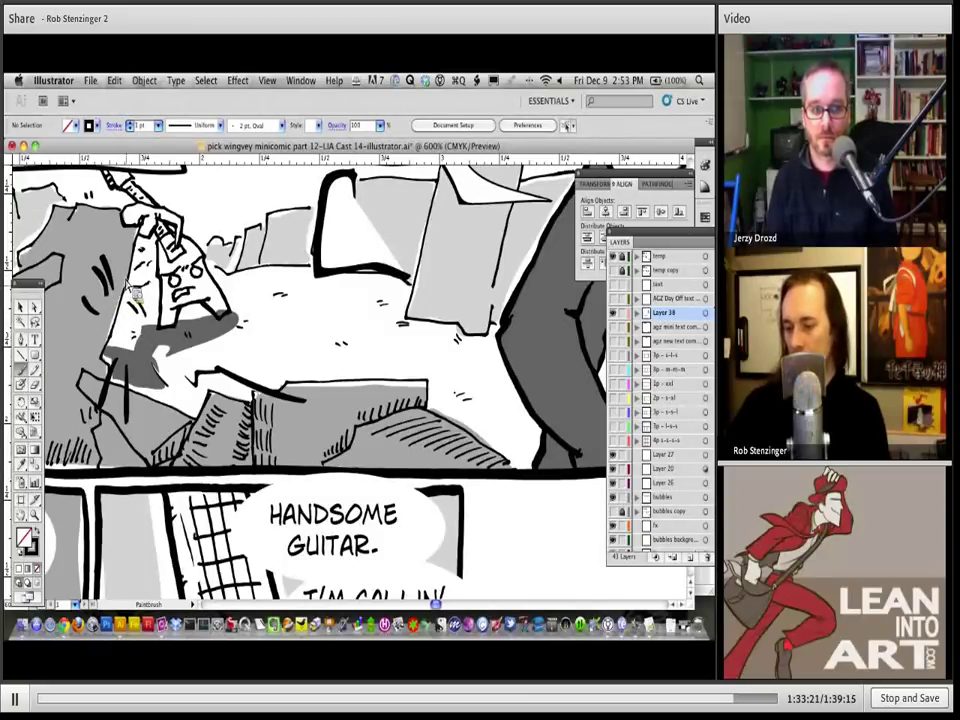
drag(86, 186, 126, 268)
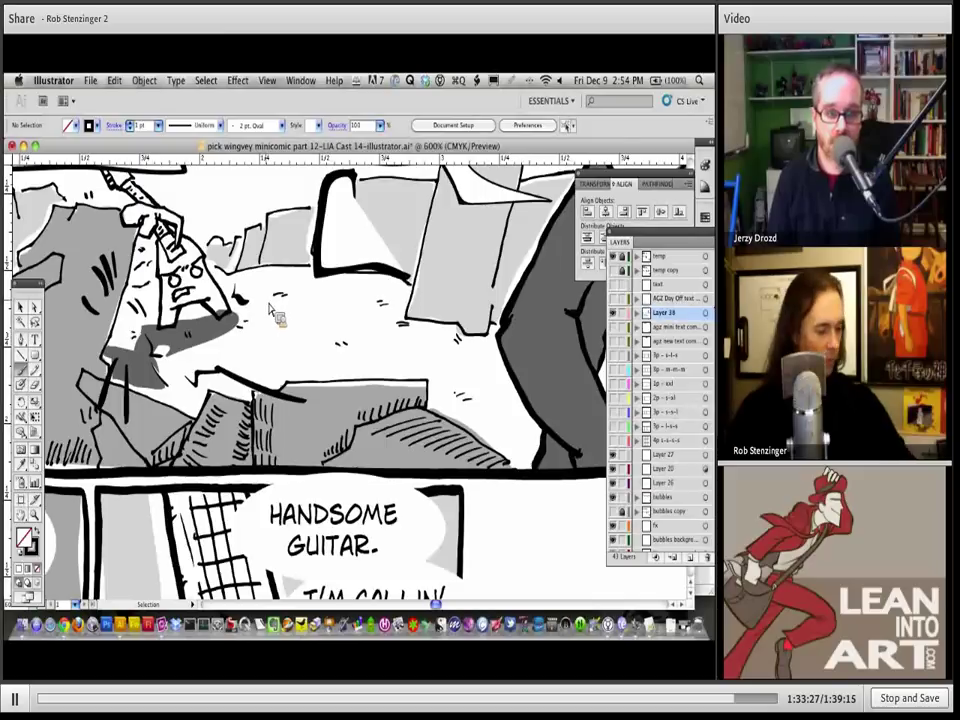
Step: At 1200% zoom, ink a checkmark stroke and a hooked S-curve on the rubble ground
key(v)
key(ctrl+equal)
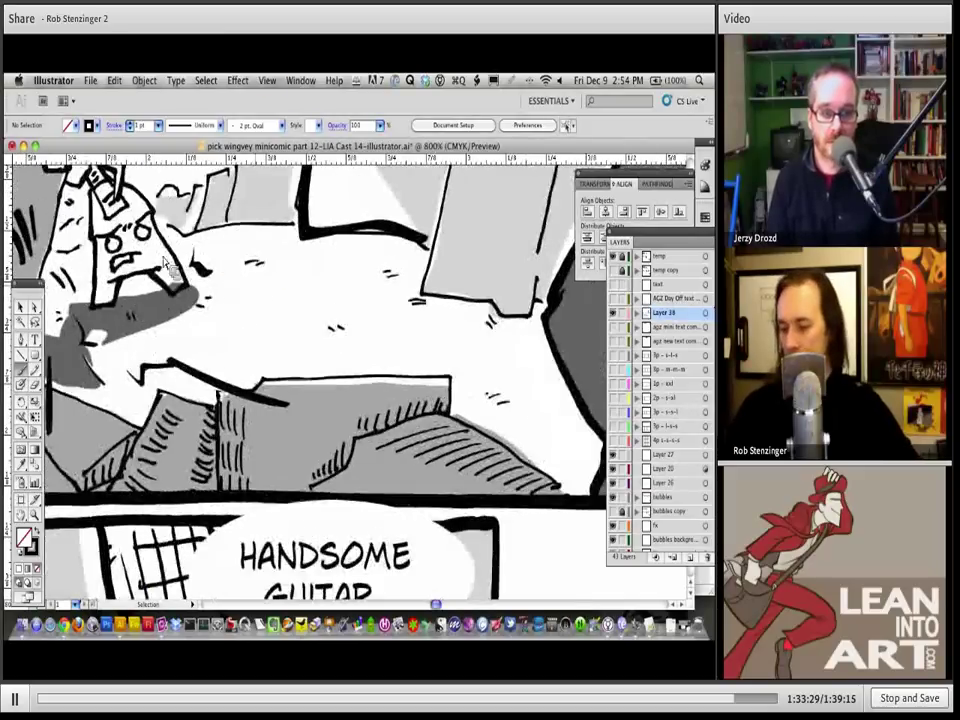
key(ctrl+equal)
key(b)
mouse_move(150, 278)
mouse_down()
mouse_move(153, 305)
mouse_move(202, 291)
mouse_up()
mouse_move(182, 332)
mouse_down()
mouse_move(204, 352)
mouse_move(240, 317)
mouse_move(270, 215)
mouse_up()
drag(240, 290, 214, 350)
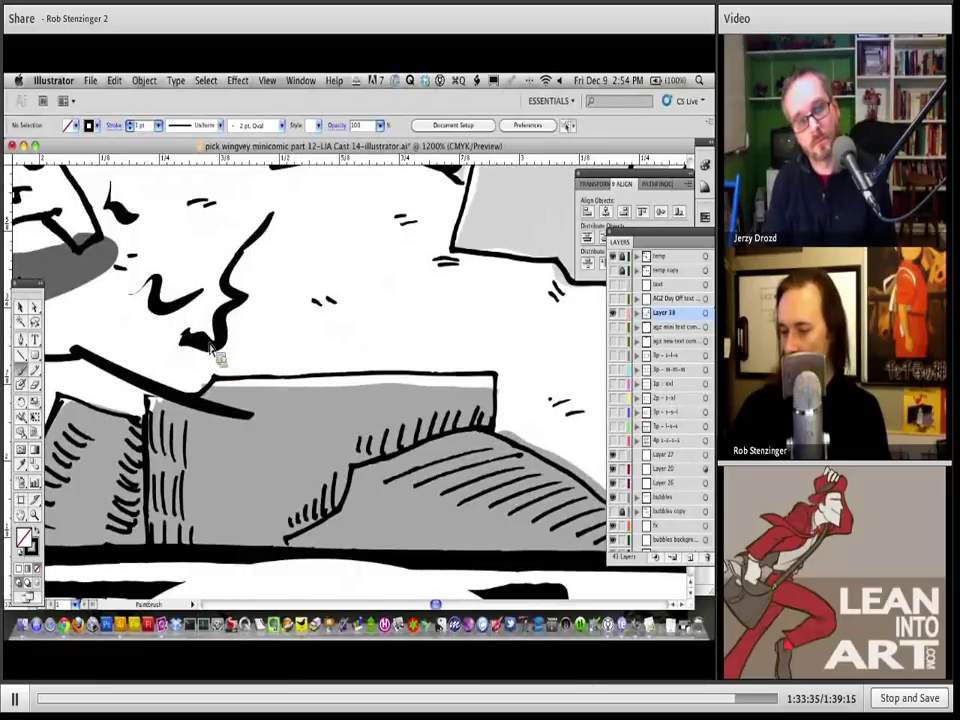
click(266, 80)
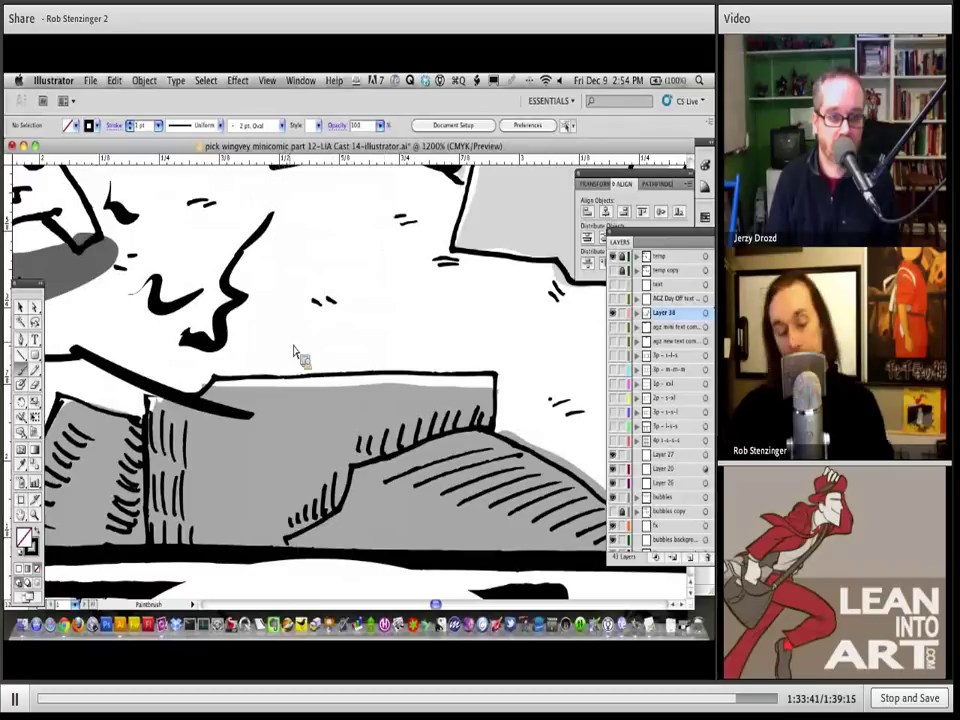
key(ctrl+minus)
key(ctrl+minus)
key(ctrl+minus)
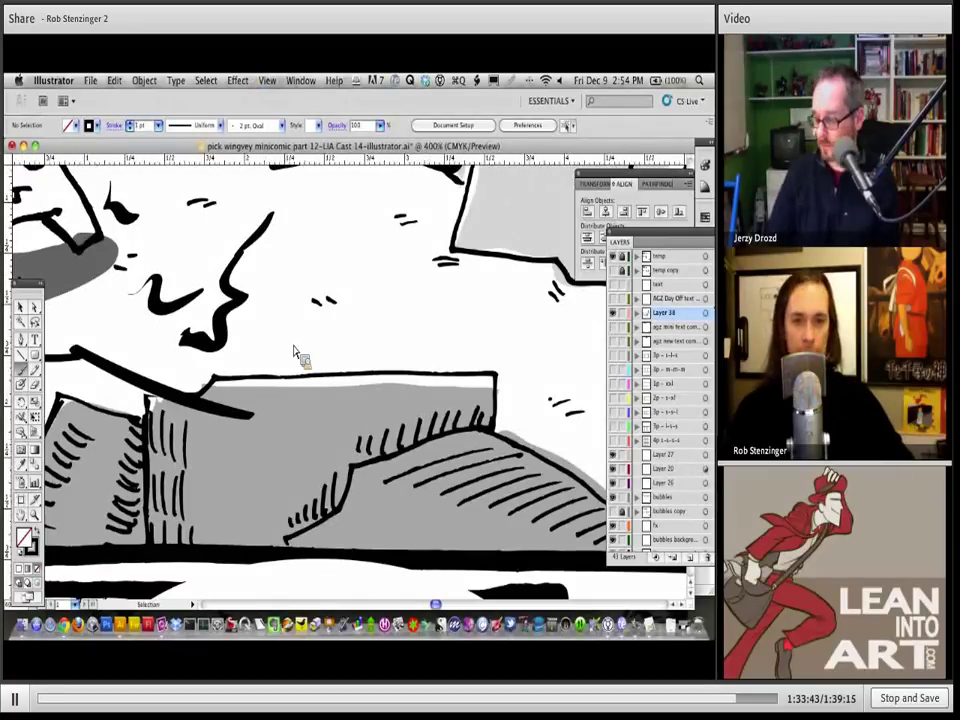
key(ctrl+minus)
key(ctrl+minus)
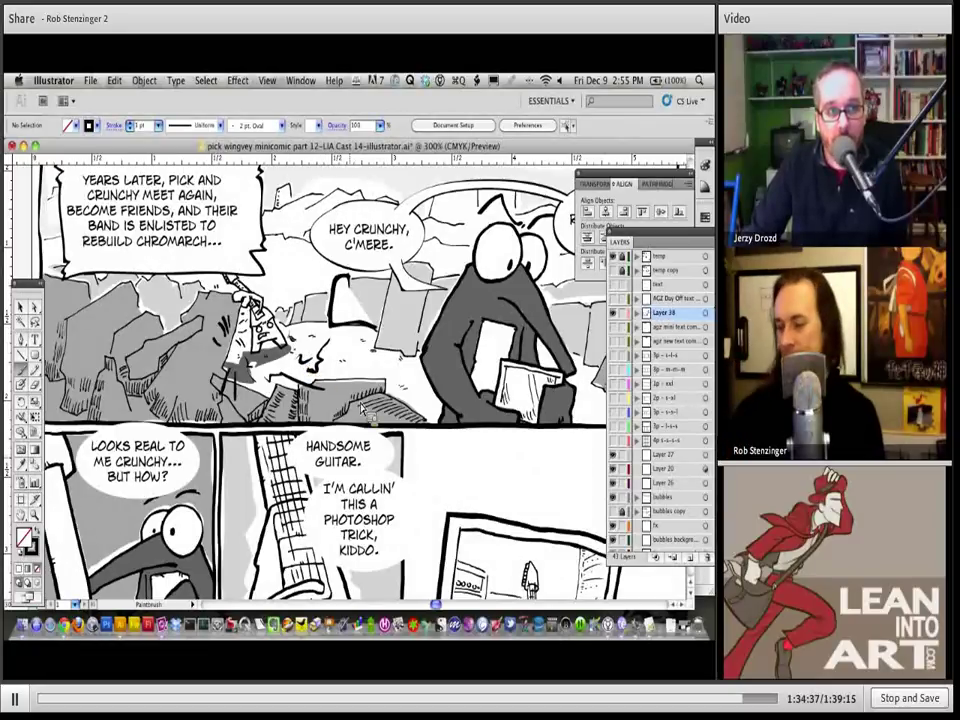
Step: Zoom out to 200% to view the whole comic page
key(super+minus)
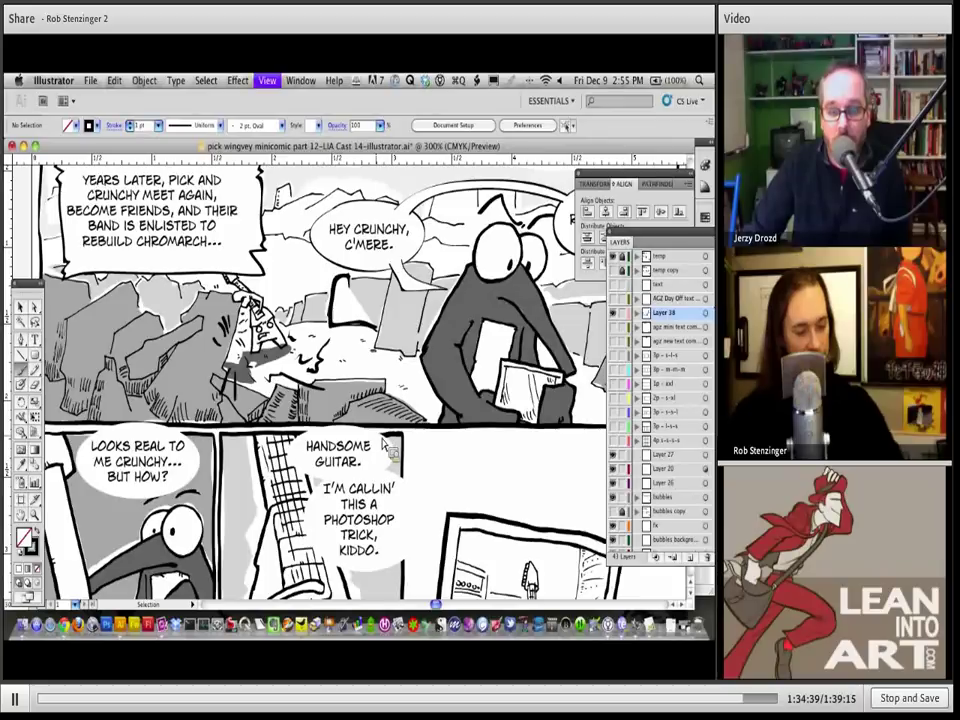
Step: Bring Chrome forward and load leanintoart.com, replacing the Adobe Connect error page
key(b)
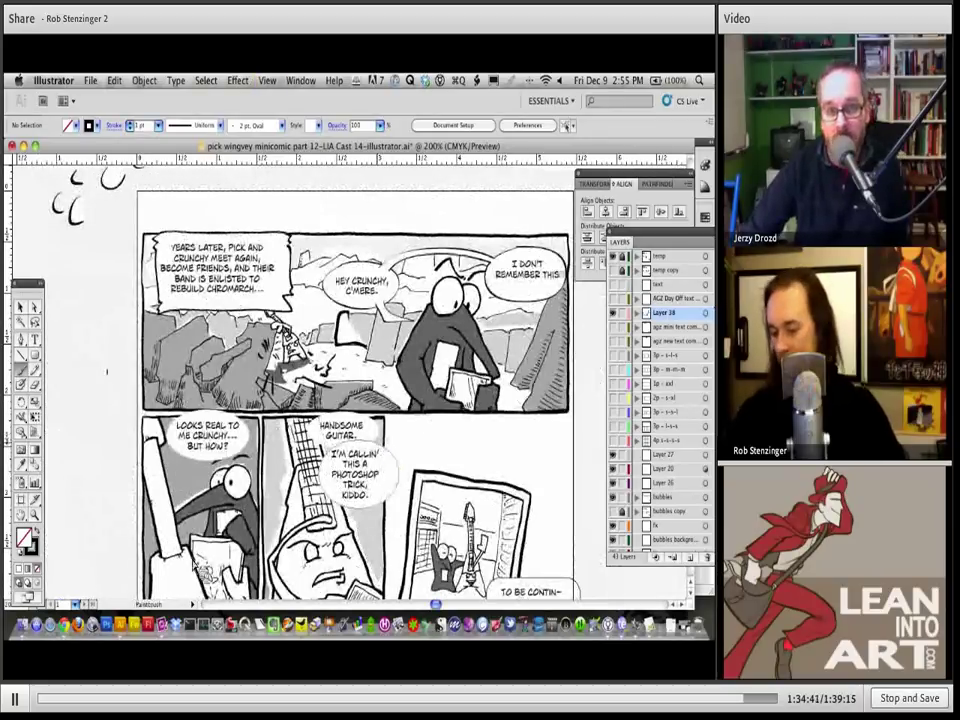
click(74, 632)
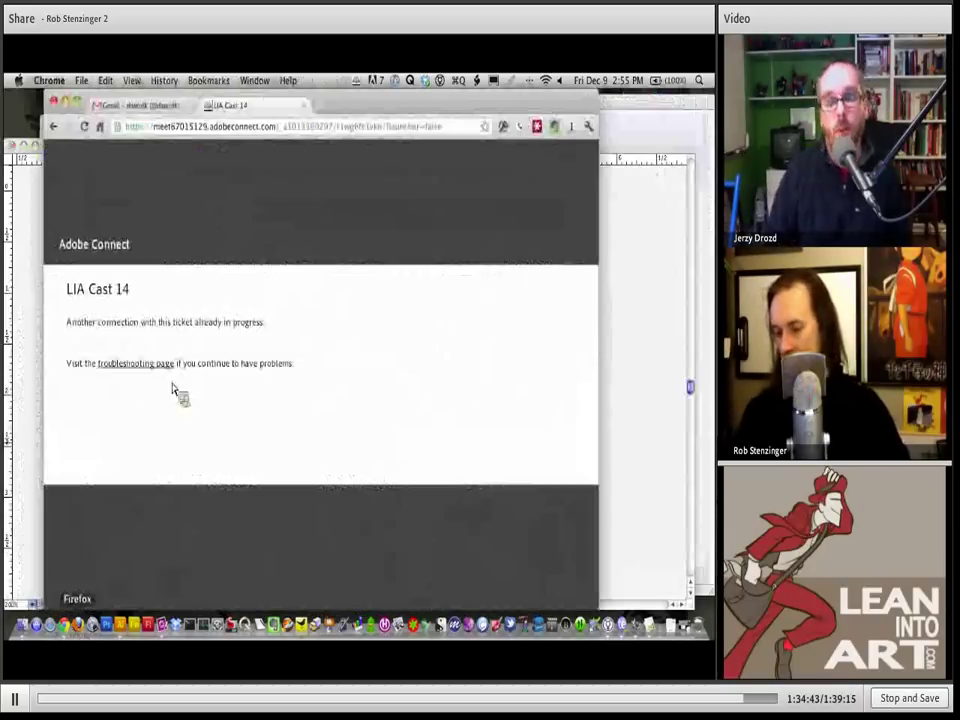
click(356, 127)
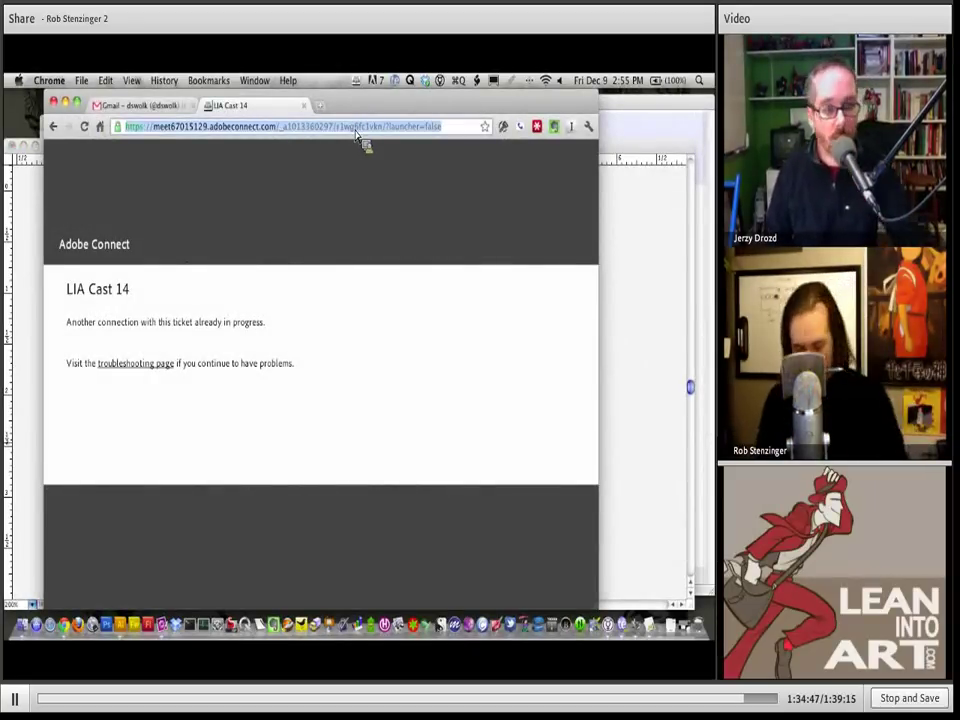
text(leanintoart.com)
key(Return)
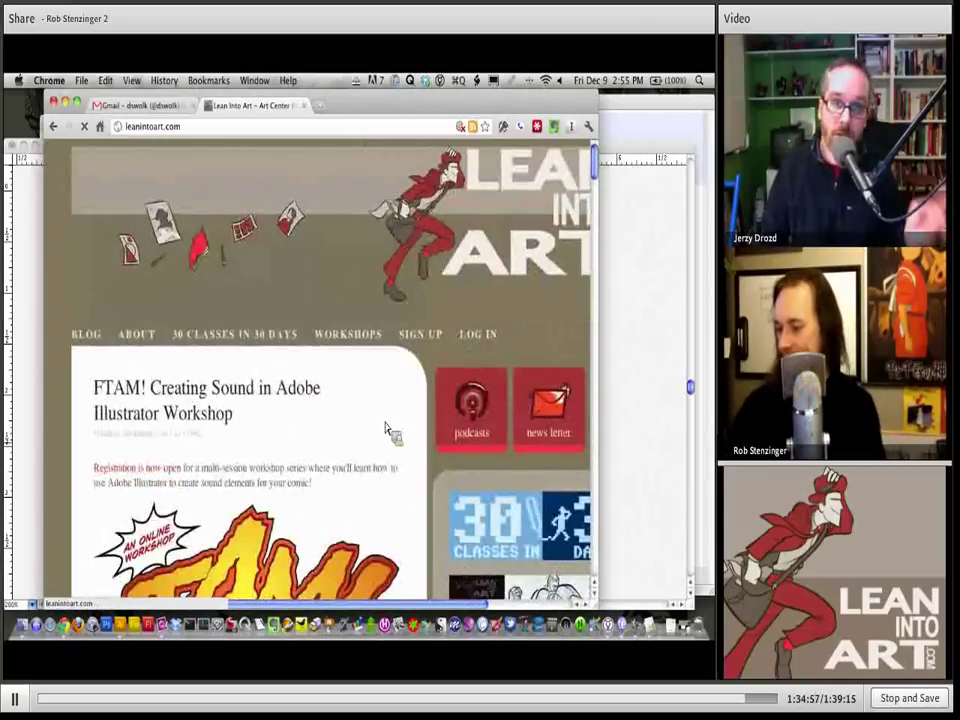
scroll(418, 467, down, 5)
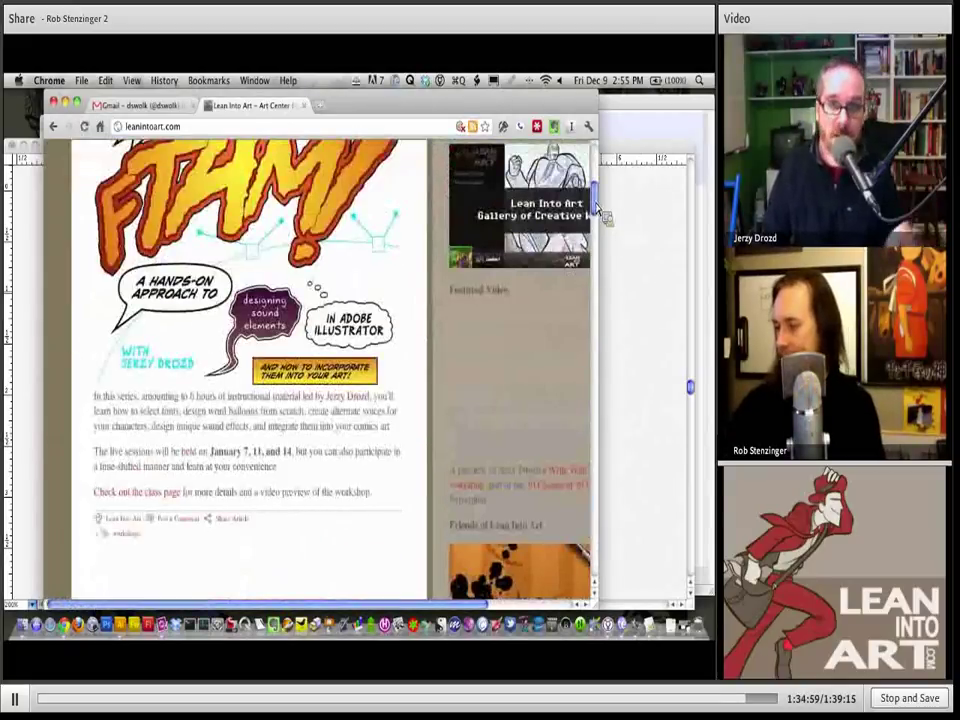
scroll(597, 207, up, 2)
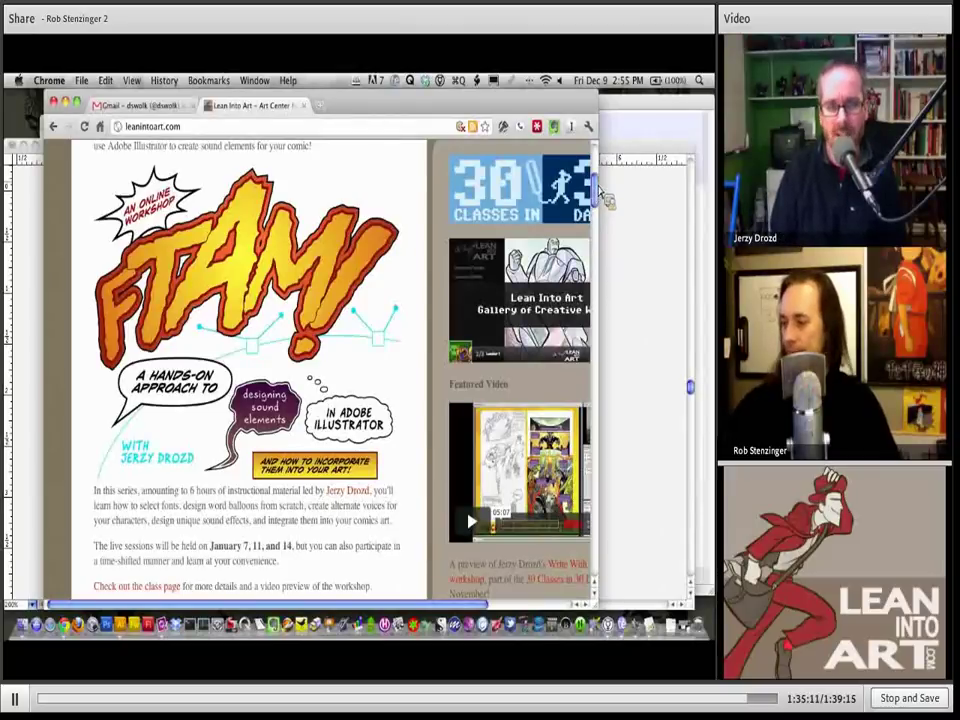
scroll(605, 192, up, 3)
scroll(605, 190, up, 2)
scroll(605, 190, up, 2)
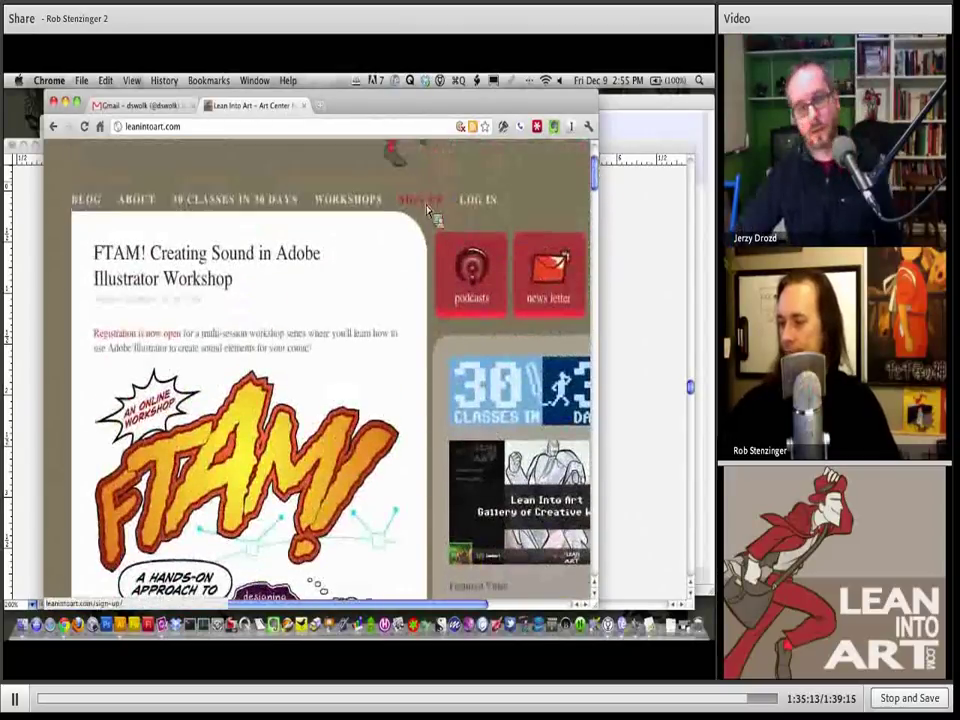
Step: Open SIGN UP and review the FTAM! Workshop Registration form showing the $84 Gold option
click(425, 200)
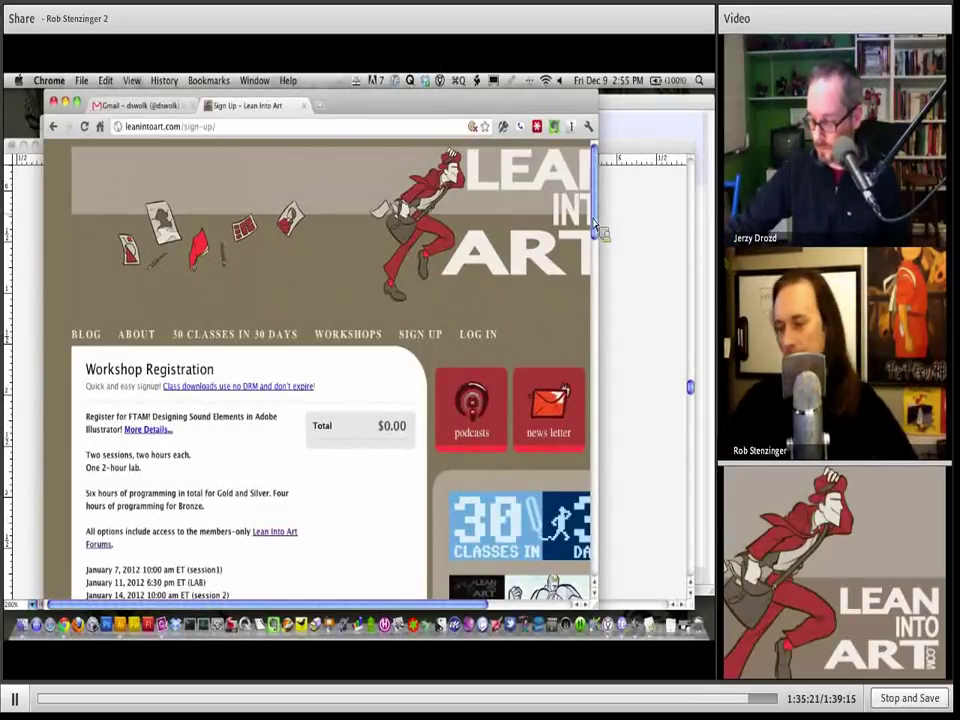
drag(598, 237, 600, 263)
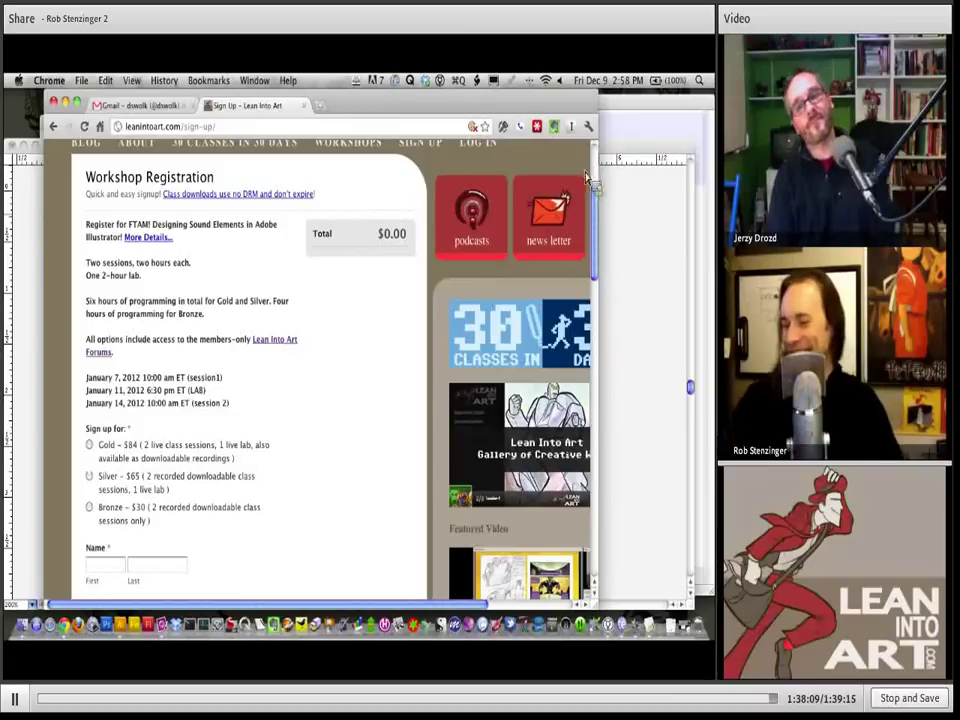
scroll(592, 185, up, 2)
scroll(598, 176, up, 2)
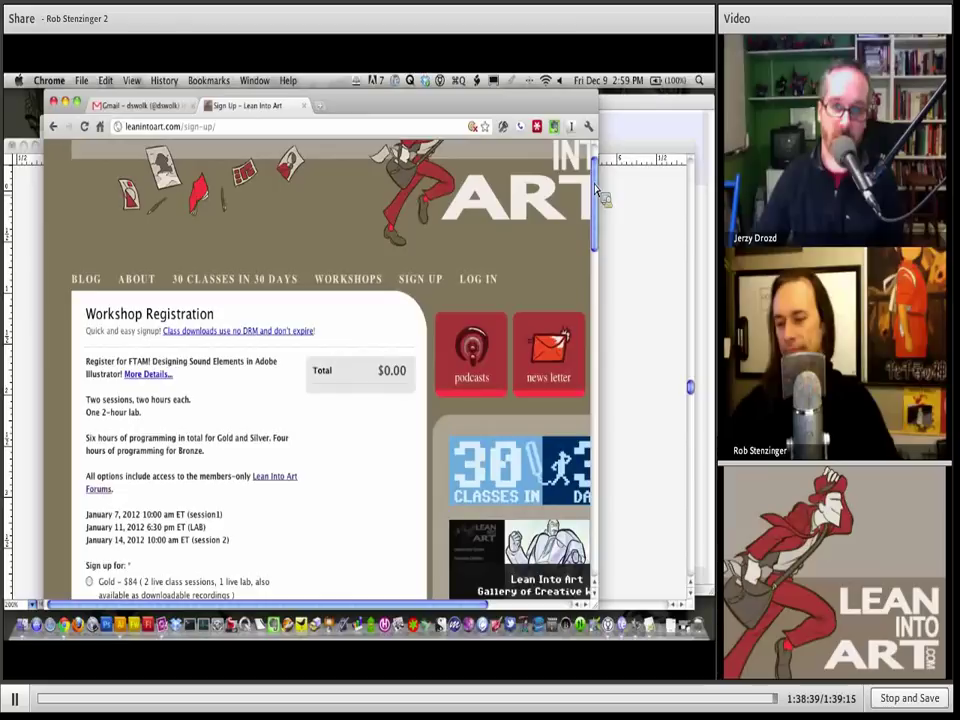
Step: Go back to the BLOG page and scroll down through the FTAM! workshop post
click(98, 285)
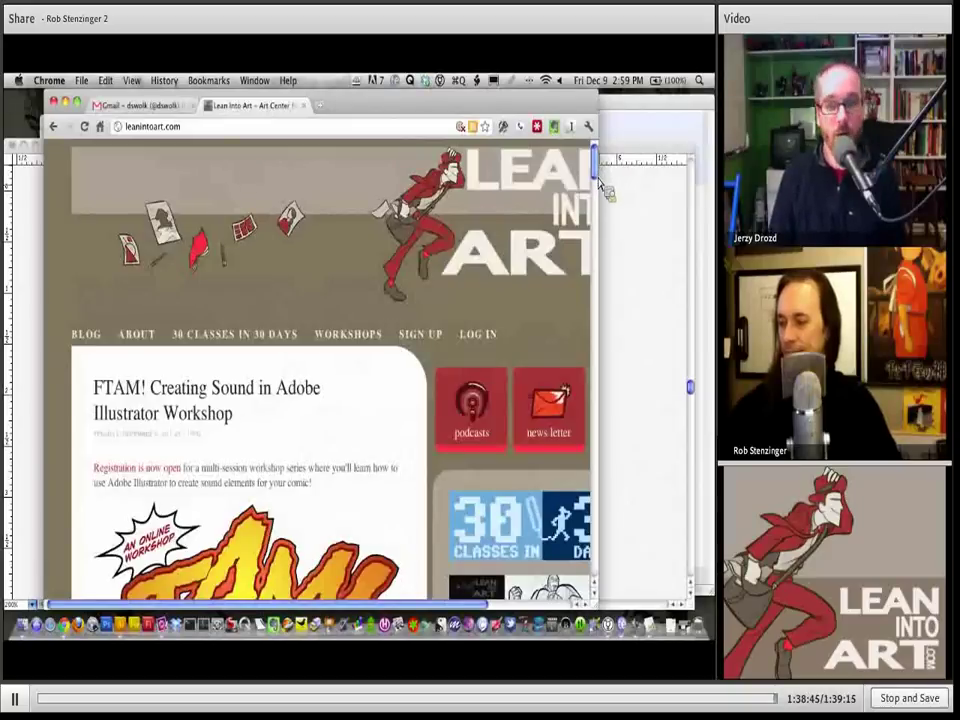
scroll(601, 190, down, 4)
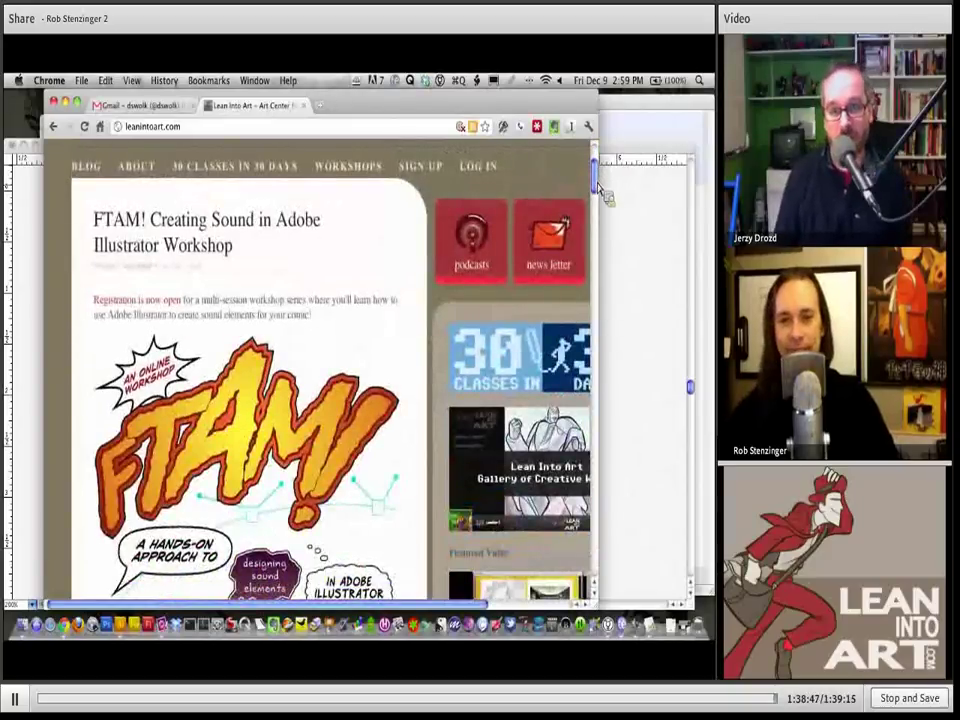